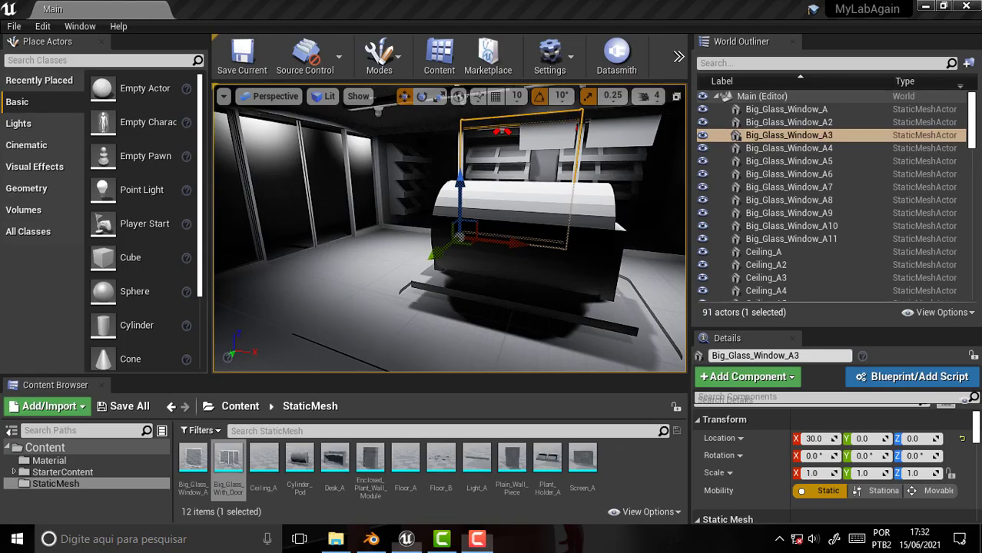
Look around the lab interior with its glass windows in the Unreal Editor viewport
mouse_move(619, 227)
right_down()
mouse_move(614, 164)
mouse_move(584, 181)
right_up()
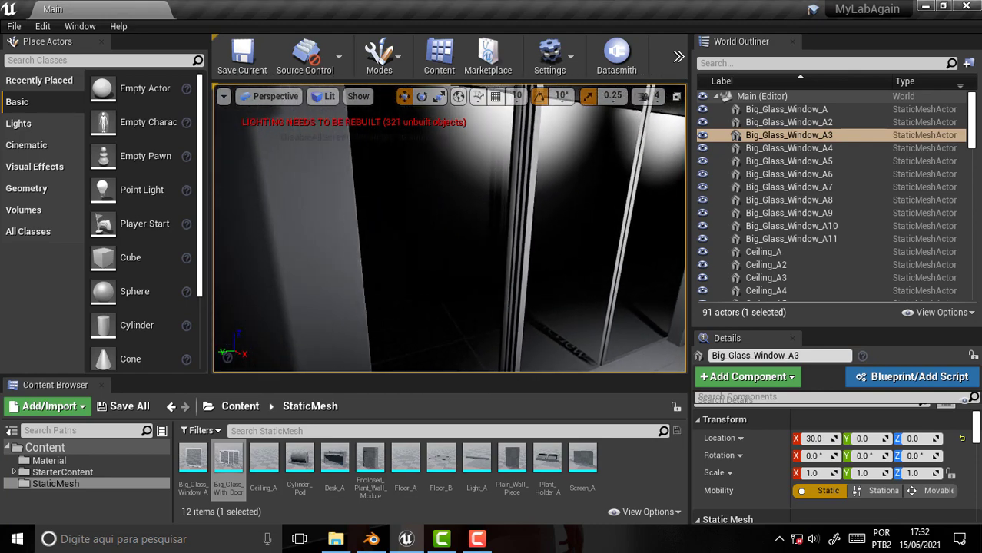
Inspect the glass window walls, select Big_Glass_Window_A, and switch over to Blender
right_drag(584, 181, 584, 181)
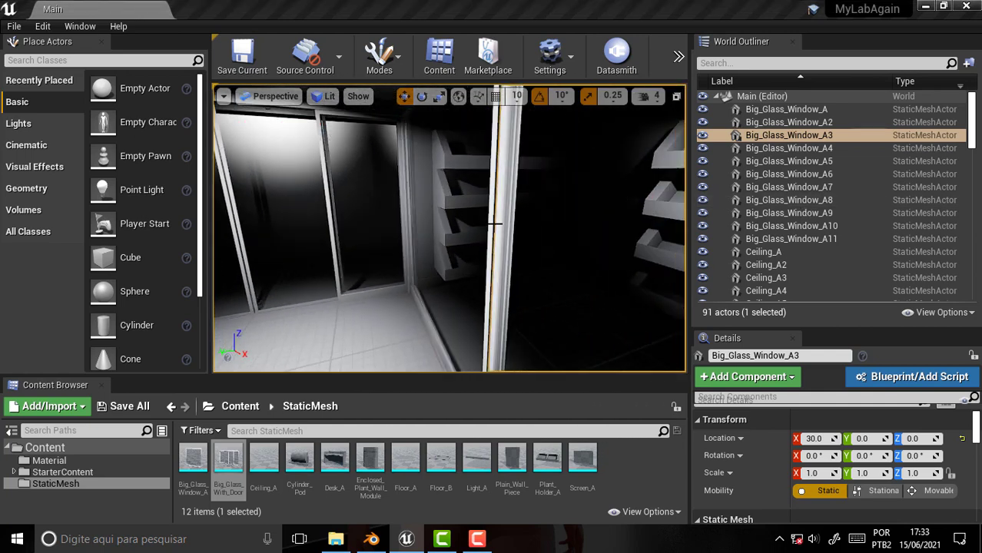
click(407, 209)
right_drag(407, 209, 427, 207)
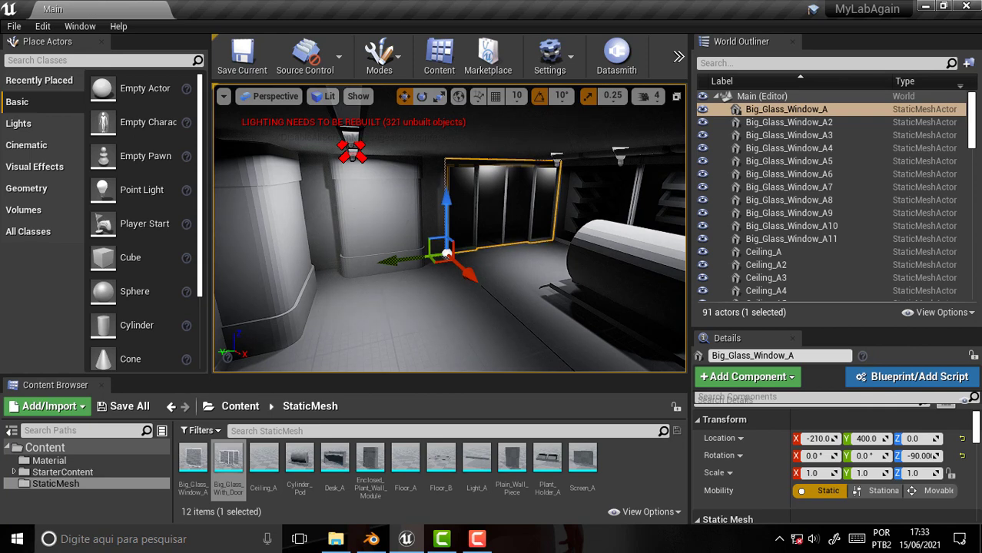
right_drag(426, 207, 426, 207)
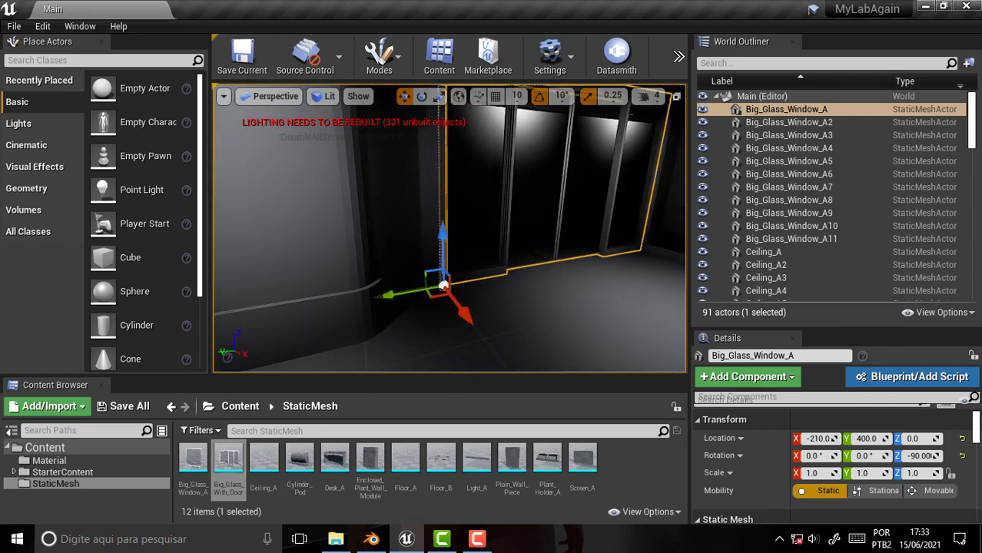
click(371, 539)
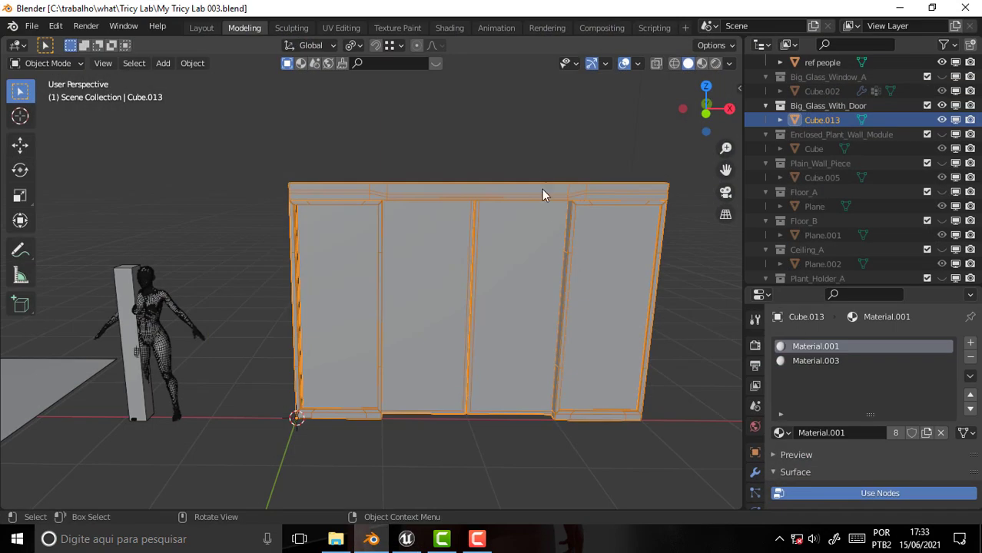
Orbit and zoom around the Big_Glass_With_Door glass wall mesh
mouse_move(539, 144)
middle_down()
mouse_move(392, 117)
mouse_move(679, 136)
mouse_move(487, 128)
middle_up()
scroll(487, 128, up, 2)
scroll(488, 127, up, 2)
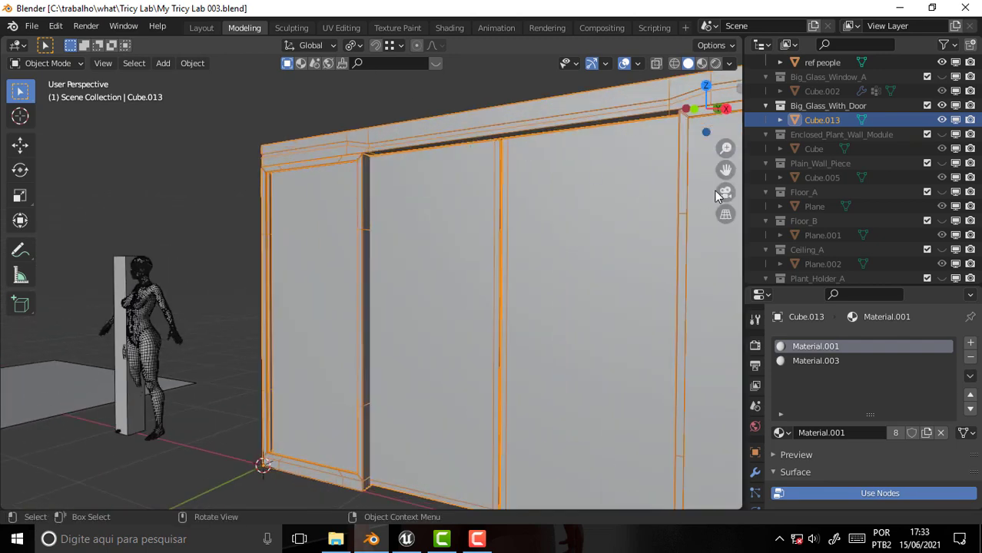
scroll(493, 103, down, 2)
scroll(493, 103, down, 3)
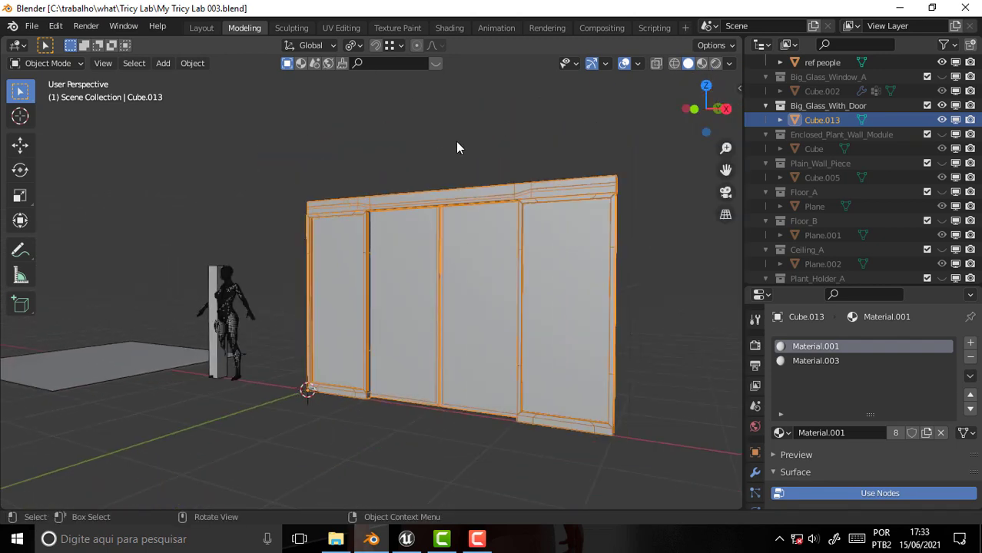
mouse_move(456, 147)
middle_down()
mouse_move(561, 150)
mouse_move(438, 139)
mouse_move(485, 160)
middle_up()
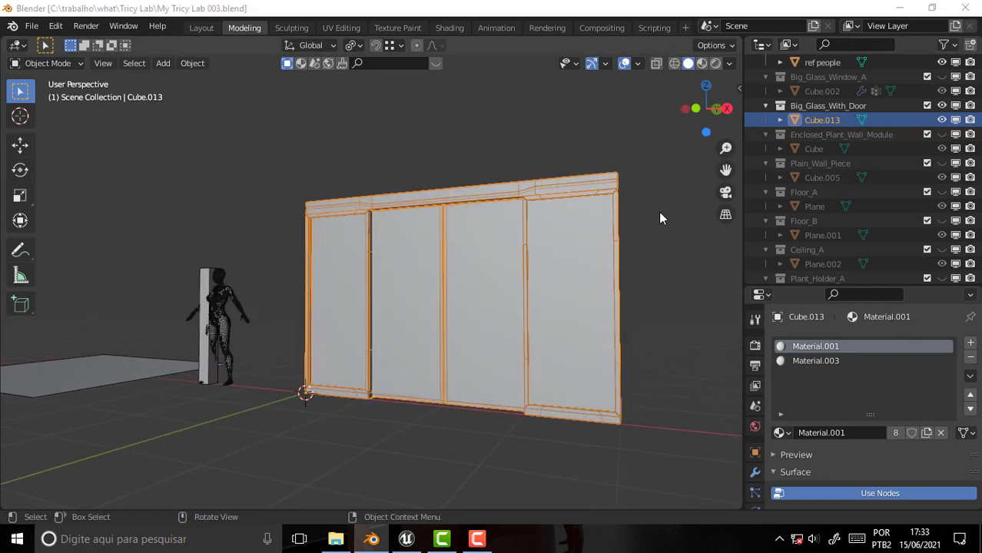
scroll(659, 215, up, 2)
middle_drag(658, 217, 583, 195)
scroll(710, 208, down, 2)
middle_drag(710, 208, 612, 209)
scroll(705, 206, up, 2)
scroll(612, 208, down, 2)
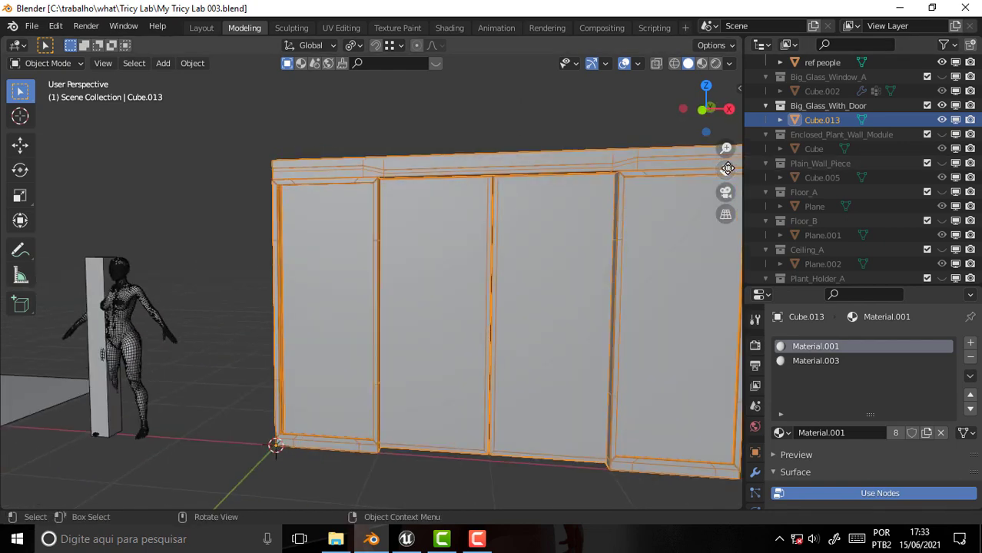
mouse_move(725, 169)
mouse_down()
mouse_move(564, 130)
mouse_move(638, 260)
mouse_up()
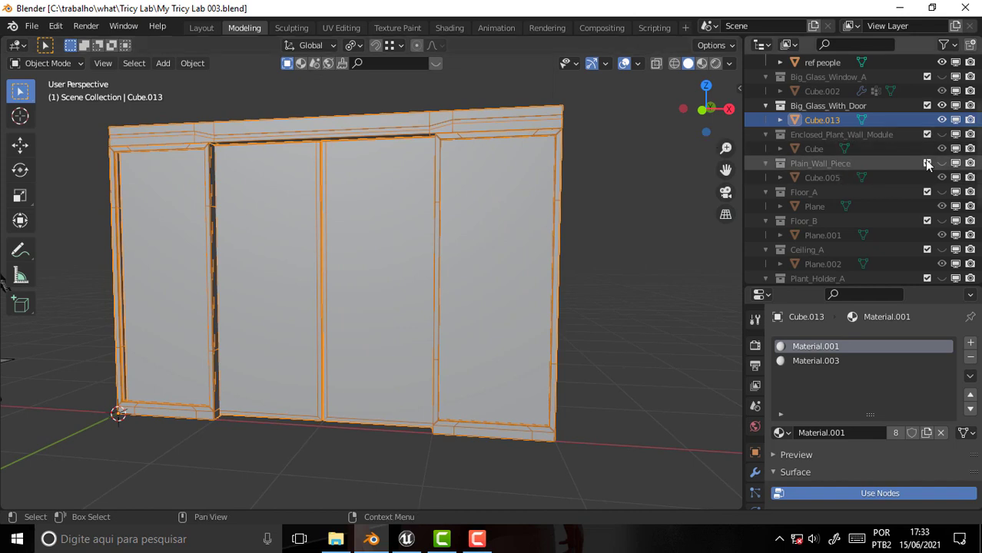
Unhide Enclosed_Plant_Wall_Module, hide Big_Glass_With_Door, and open the tutorial videos folder
click(942, 135)
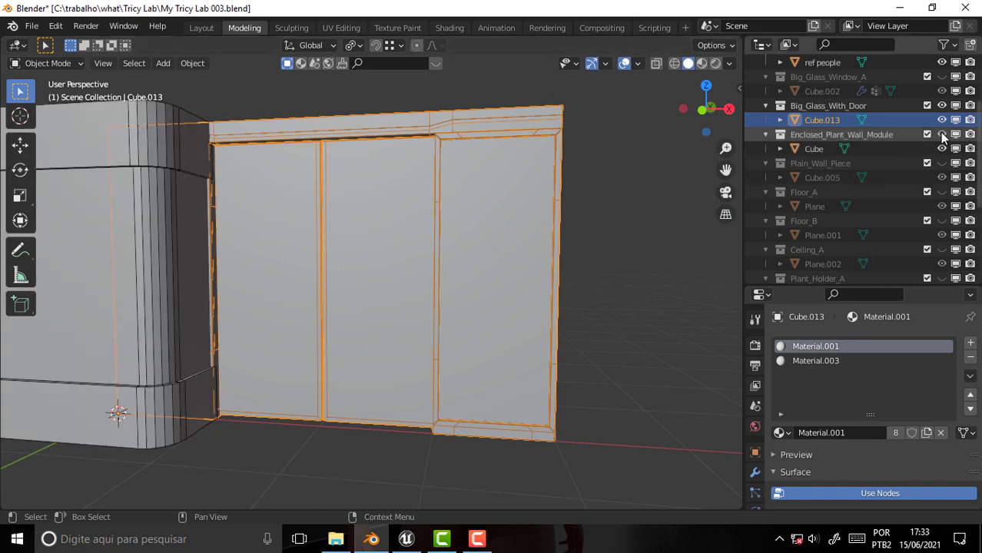
click(942, 105)
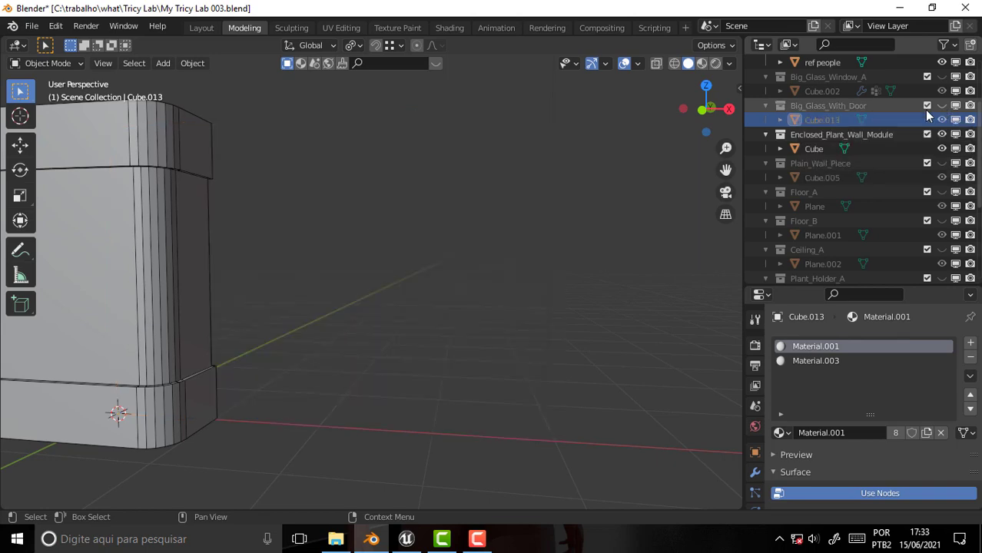
drag(725, 169, 941, 165)
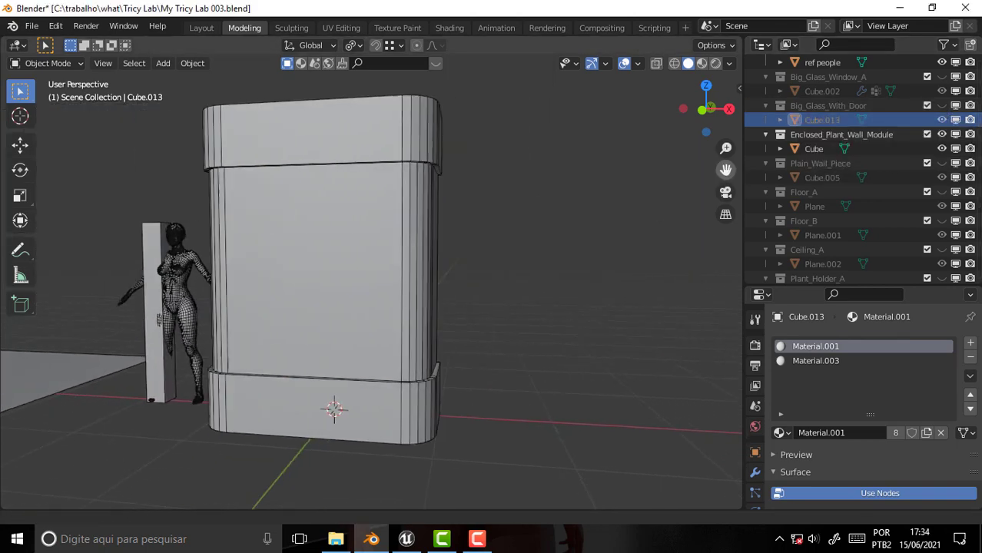
mouse_move(465, 214)
middle_down()
mouse_move(518, 247)
mouse_move(483, 262)
mouse_move(473, 259)
mouse_move(509, 257)
mouse_move(388, 250)
mouse_move(513, 210)
mouse_move(491, 252)
middle_up()
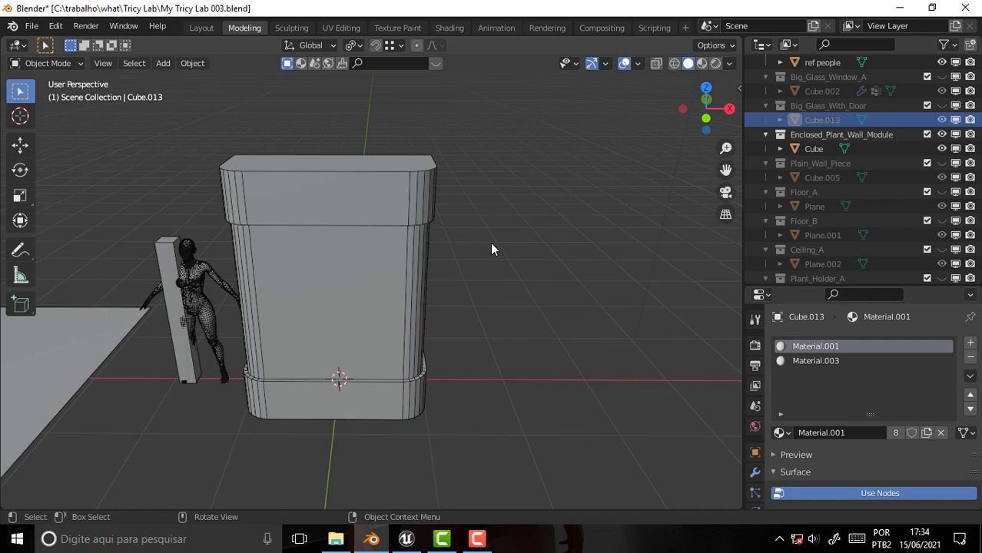
click(335, 543)
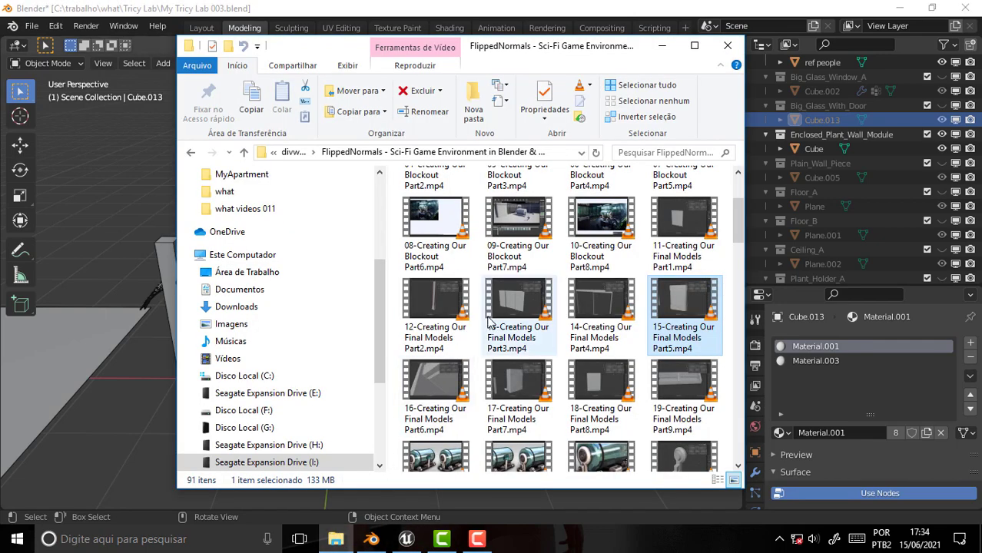
Pause the Part5 tutorial video at 00:23 on the plant incubator concept art
double_click(674, 307)
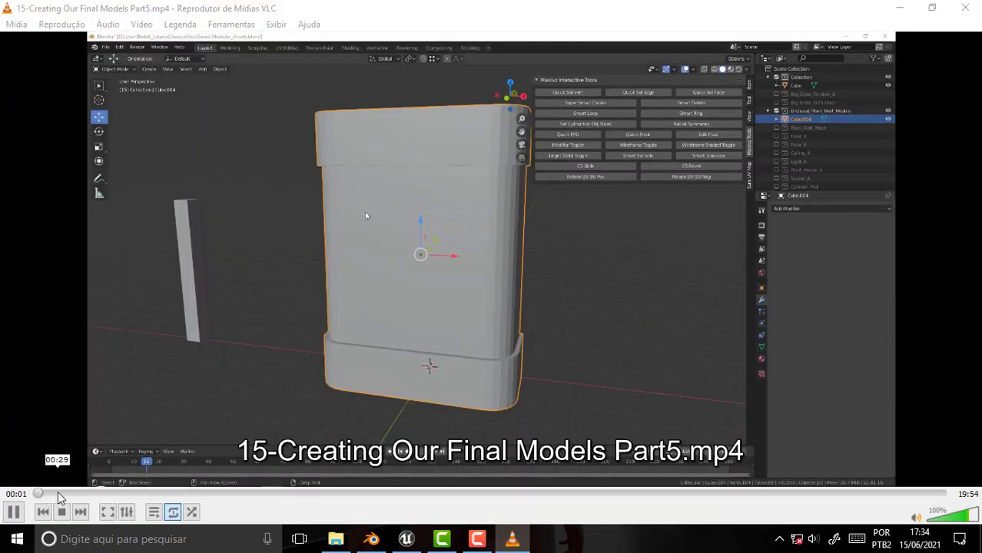
click(55, 495)
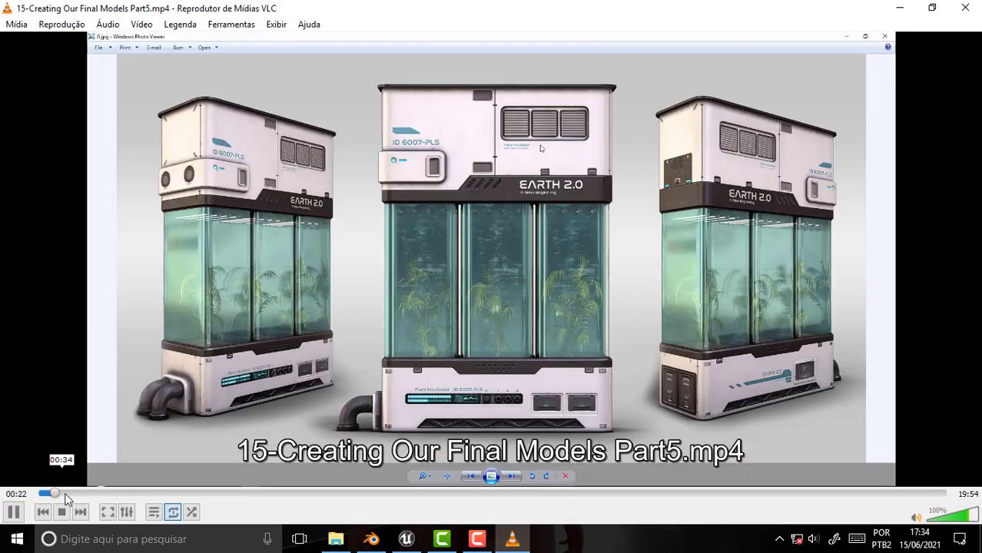
click(20, 518)
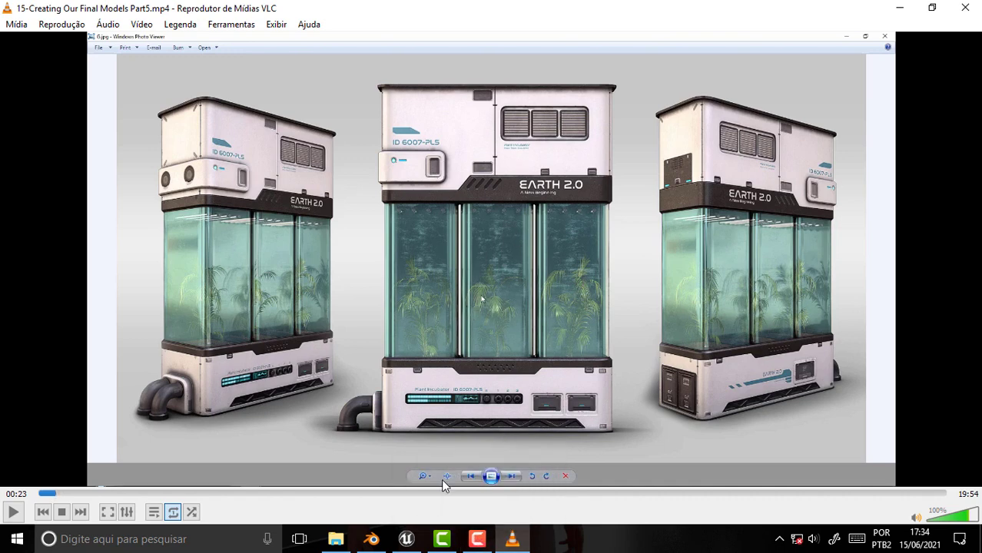
click(372, 541)
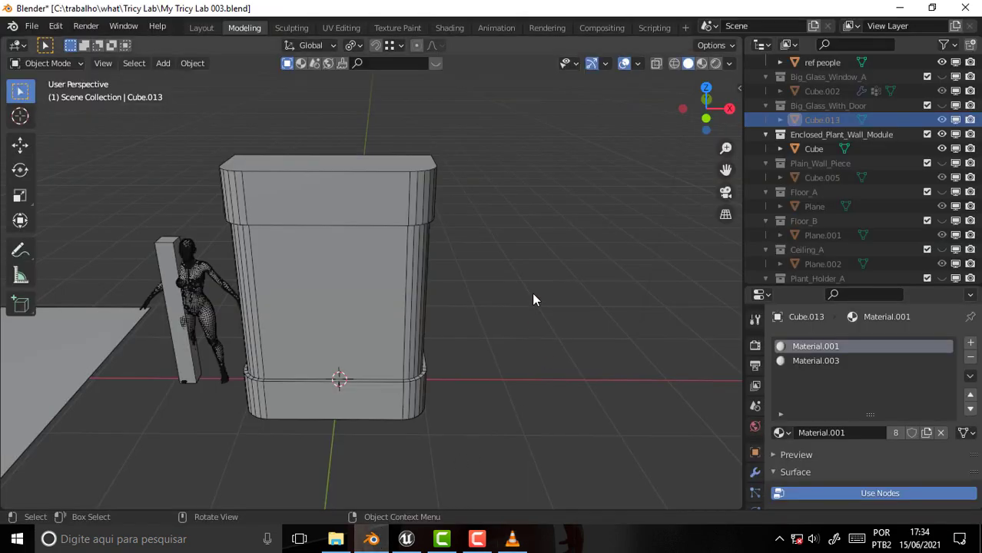
View the module box from above and bring up the Add menu's mesh primitives
mouse_move(533, 297)
middle_down()
mouse_move(425, 276)
mouse_move(518, 269)
mouse_move(558, 285)
middle_up()
scroll(558, 285, up, 3)
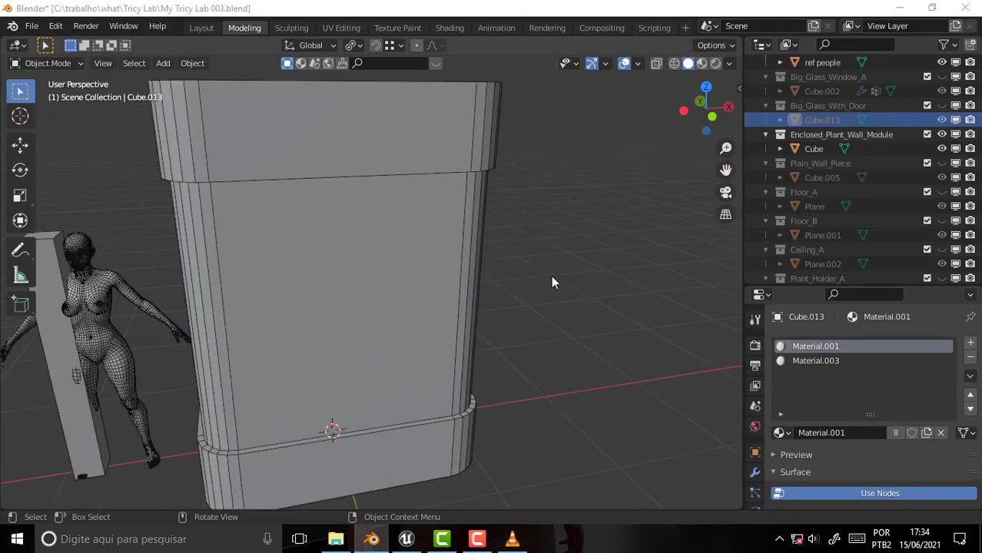
scroll(553, 276, up, 2)
scroll(553, 276, down, 4)
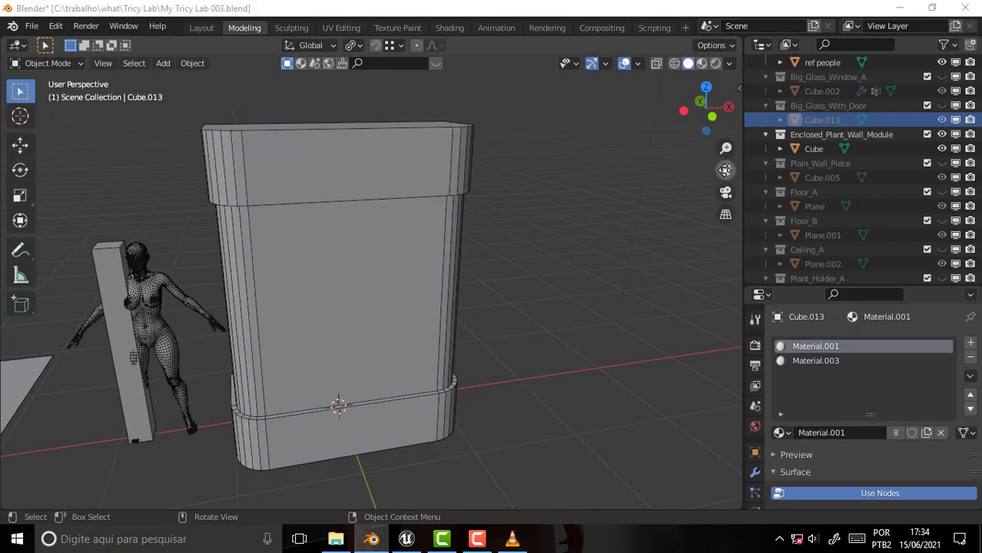
drag(724, 170, 585, 219)
mouse_move(585, 218)
middle_down()
mouse_move(524, 265)
mouse_move(565, 248)
mouse_move(536, 233)
middle_up()
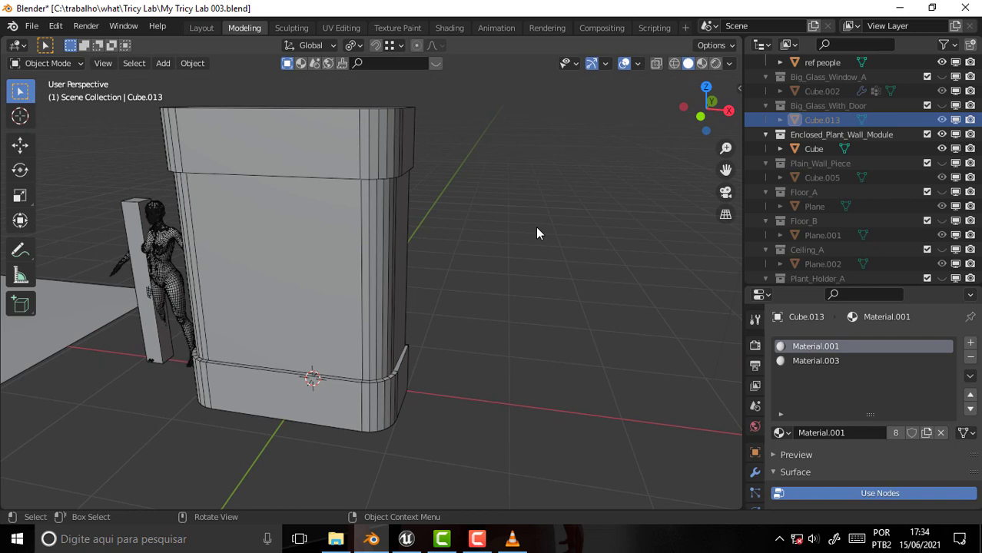
click(52, 64)
key(shift+a)
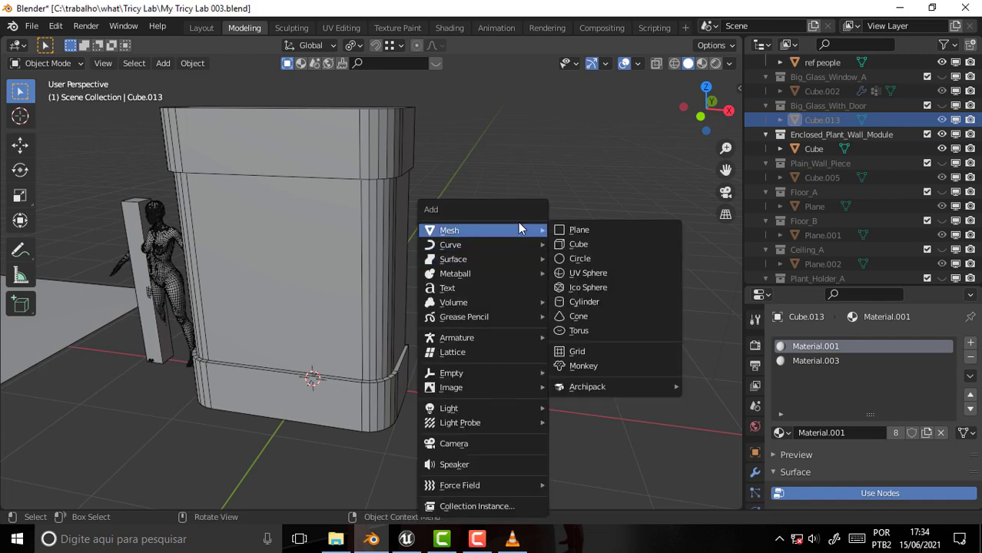
Add a new cube and switch it into Edit Mode
click(611, 244)
middle_drag(600, 252, 464, 264)
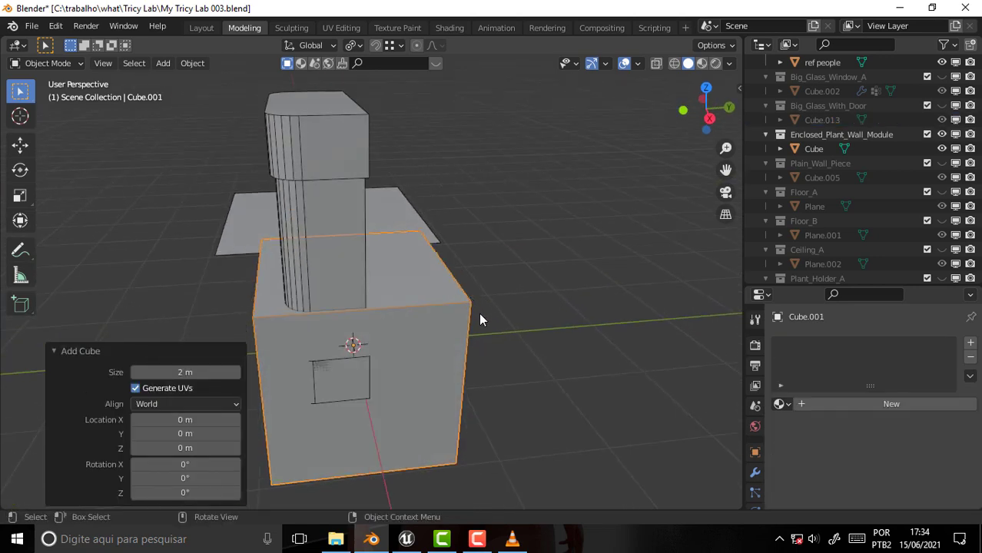
click(52, 68)
click(70, 64)
click(69, 97)
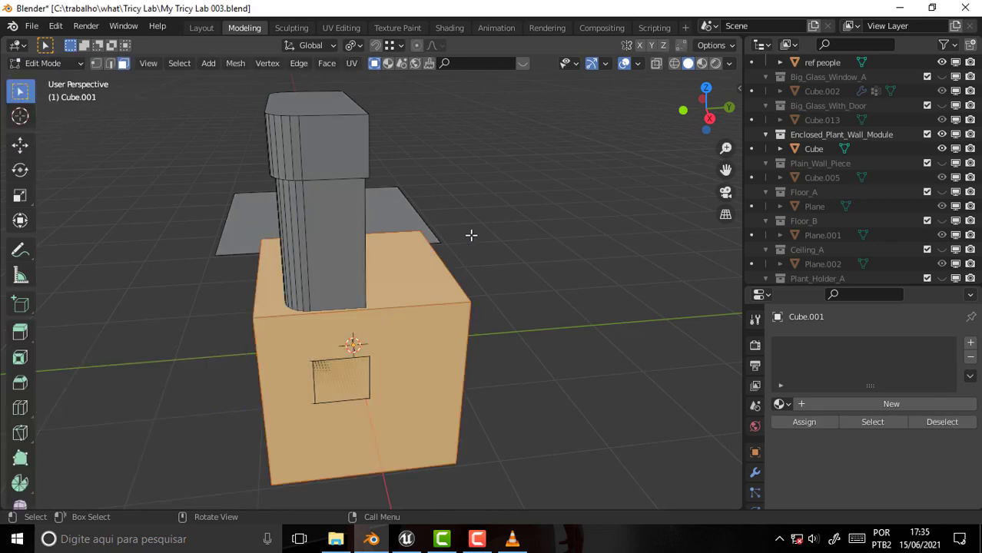
mouse_move(556, 259)
middle_down()
mouse_move(592, 279)
mouse_move(553, 239)
middle_up()
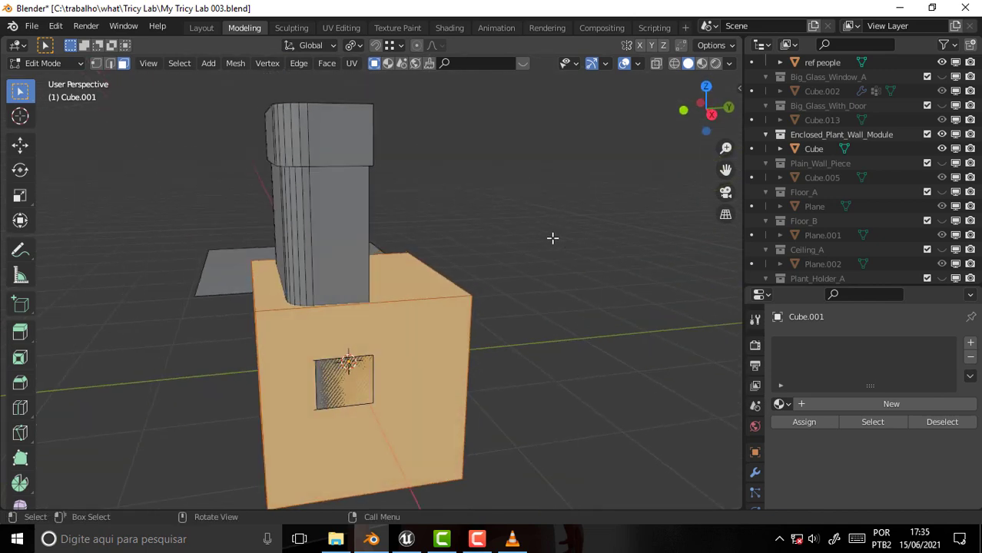
Scale the cube to 0.408 along Y and move it -0.384 m along Y
key(s)
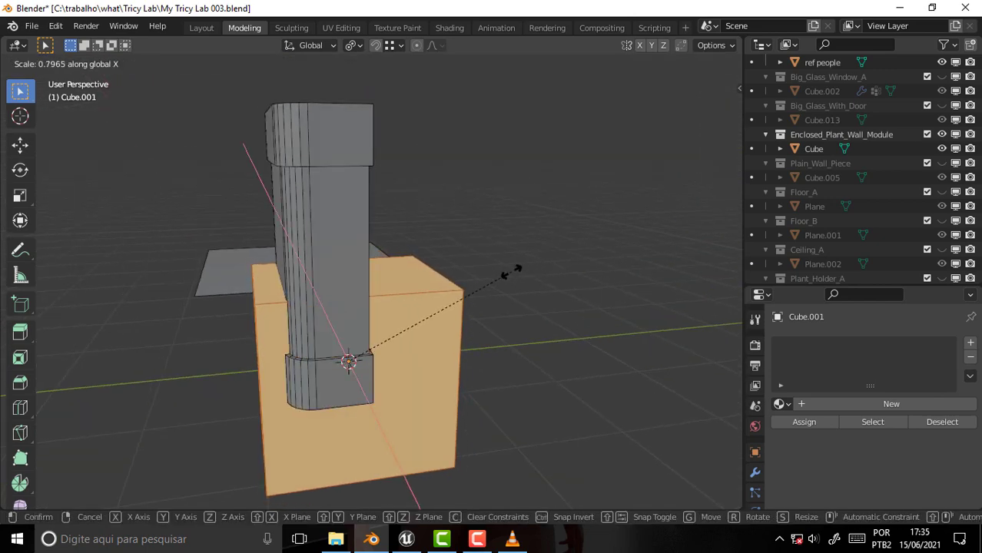
key(Escape)
key(s)
key(y)
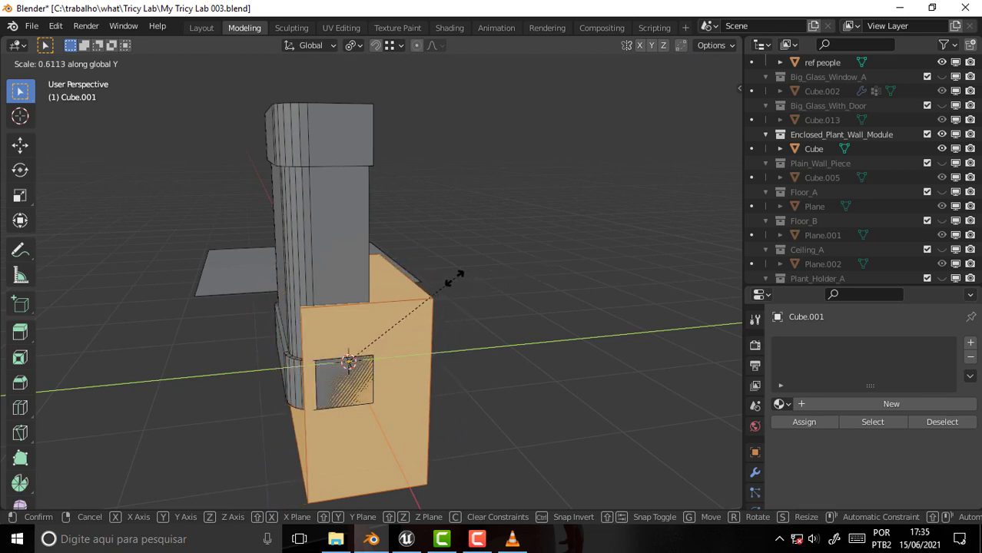
click(398, 290)
key(g)
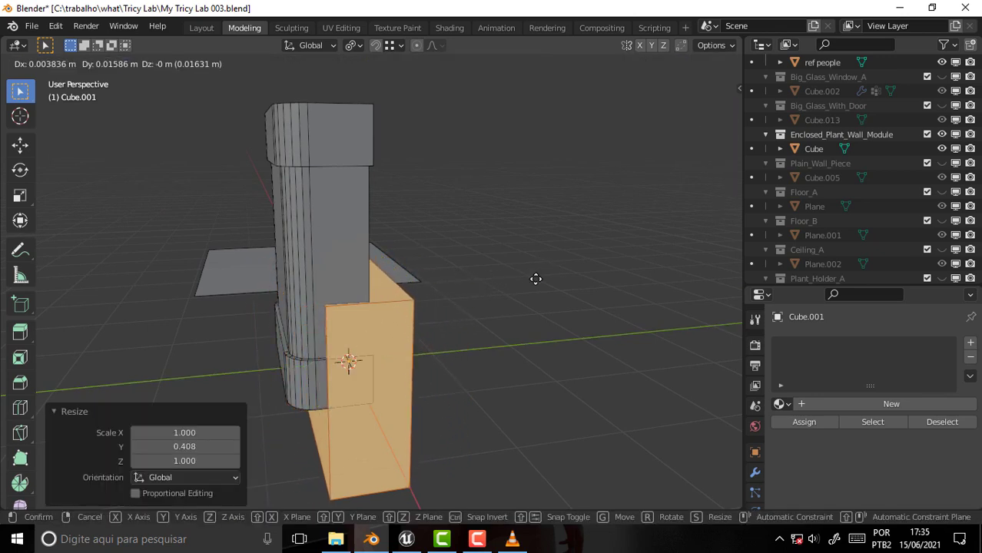
key(y)
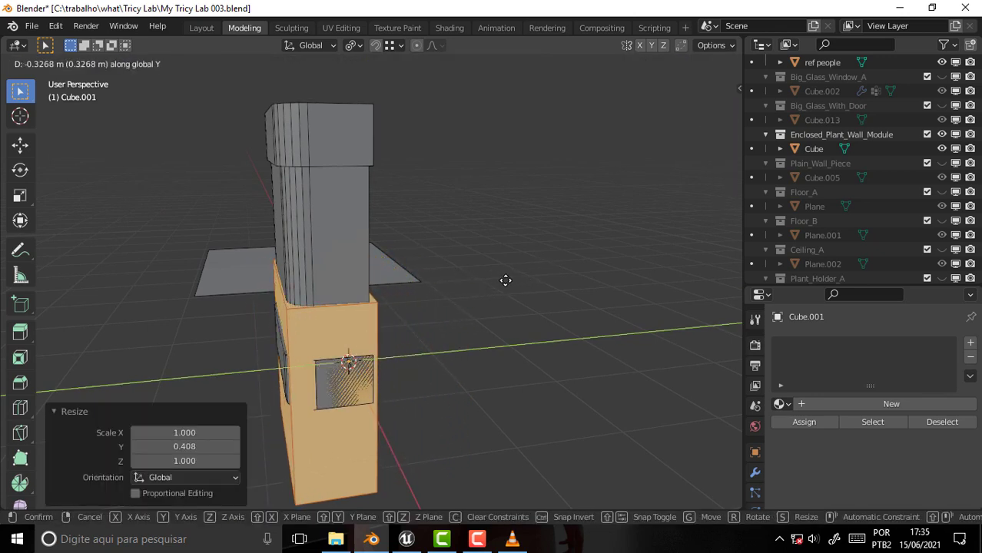
click(500, 281)
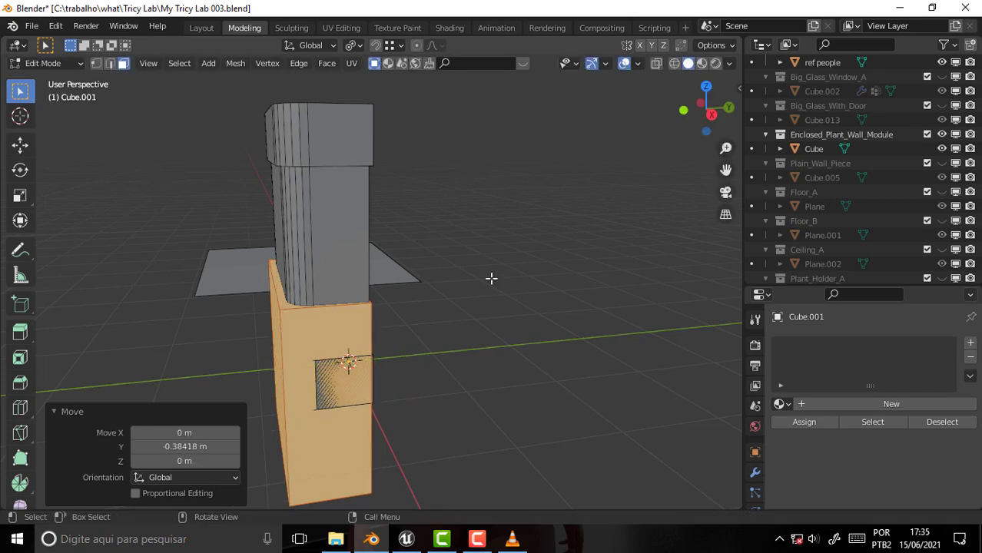
scroll(491, 278, up, 3)
In front orthographic view, select all of the box and raise it about 1.38 m
mouse_move(607, 285)
middle_down()
mouse_move(715, 286)
mouse_move(674, 278)
mouse_move(649, 257)
middle_up()
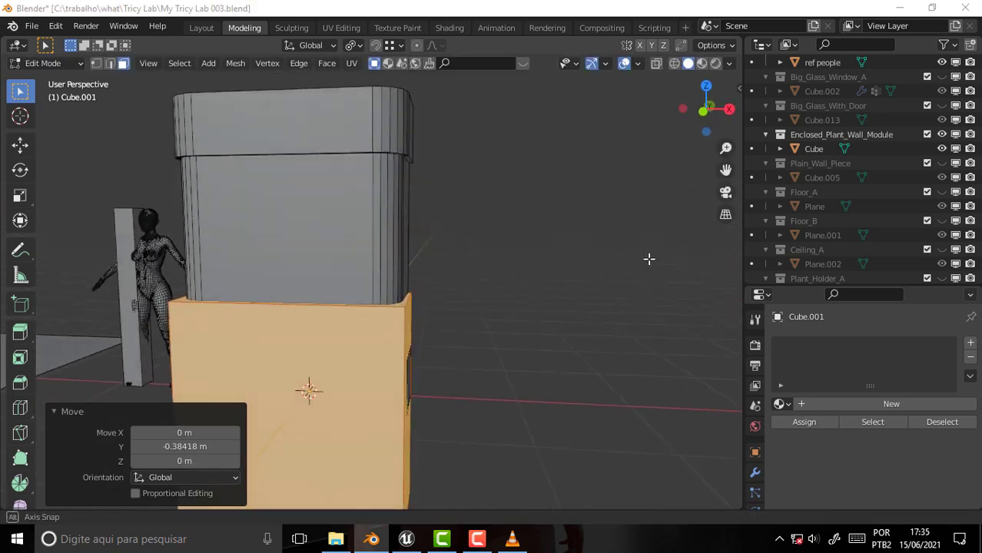
key(KP_1)
click(588, 269)
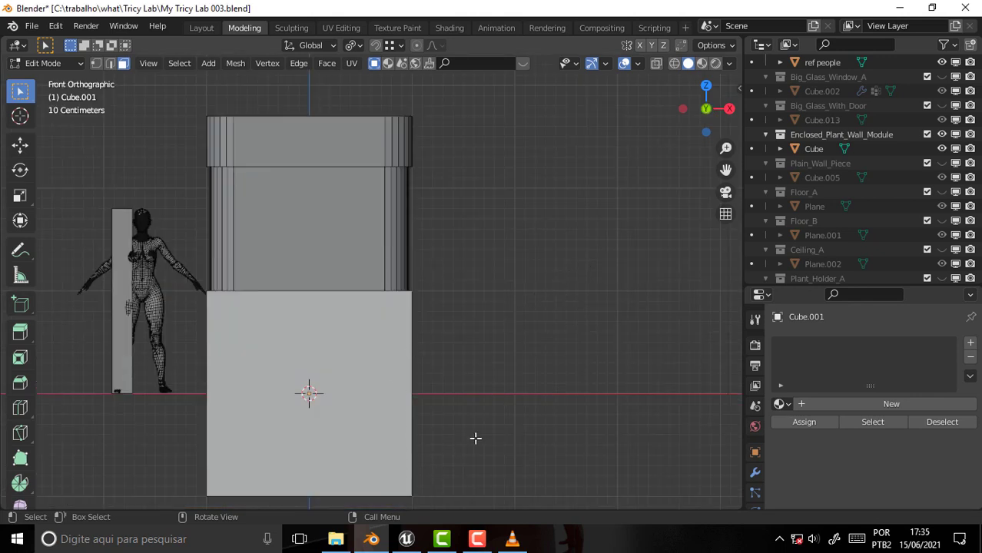
key(a)
key(g)
key(z)
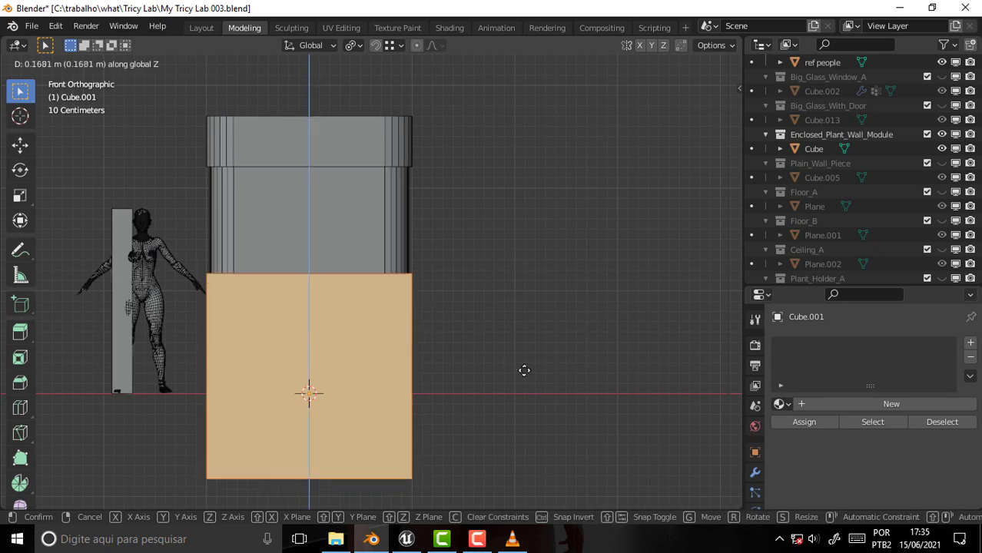
click(502, 251)
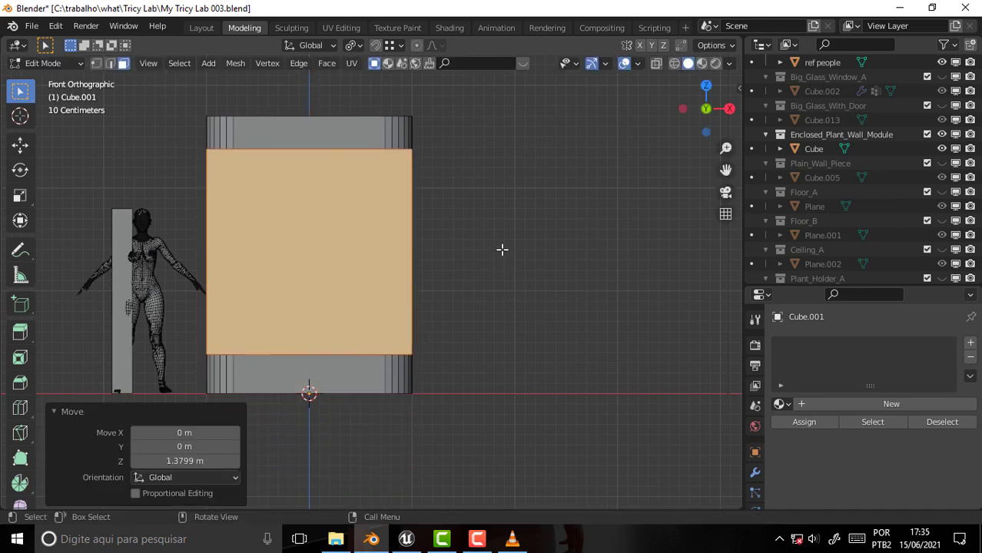
Stretch the box to 1.364 along Z, set it on the ground, and show the reference video
key(s)
key(z)
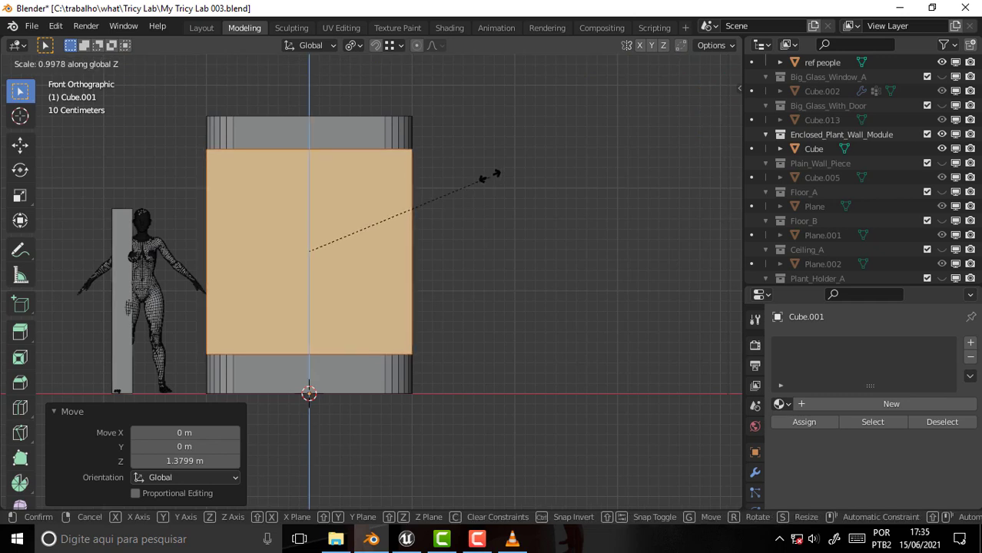
click(498, 66)
key(g)
key(z)
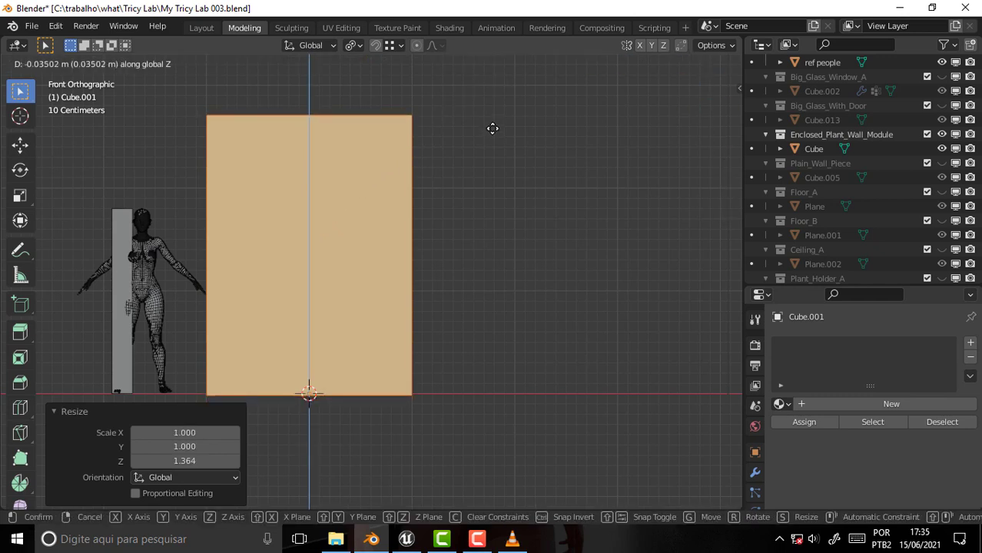
click(492, 128)
mouse_move(538, 143)
middle_down()
mouse_move(491, 224)
mouse_move(366, 307)
mouse_move(256, 233)
mouse_move(441, 228)
mouse_move(410, 248)
mouse_move(612, 217)
mouse_move(590, 215)
mouse_move(599, 222)
middle_up()
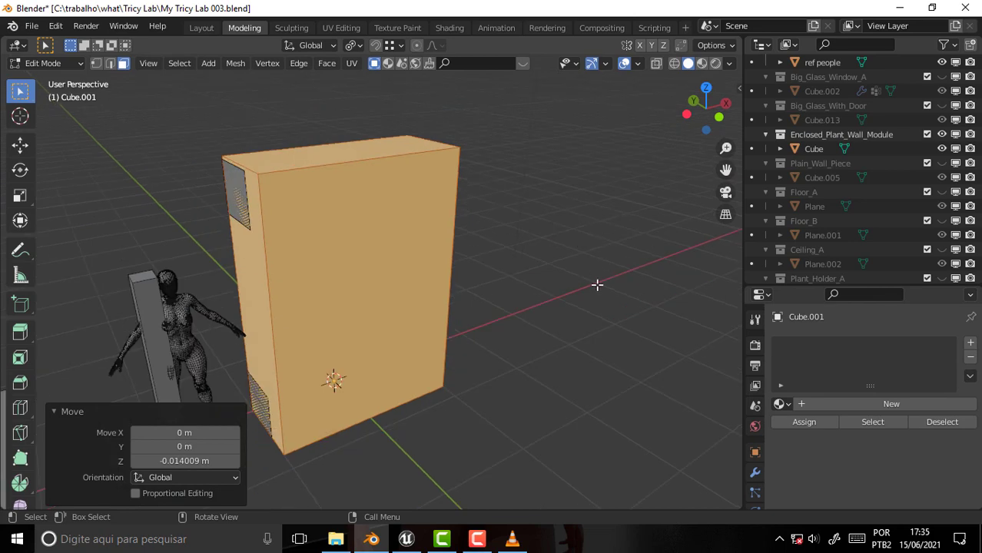
click(513, 538)
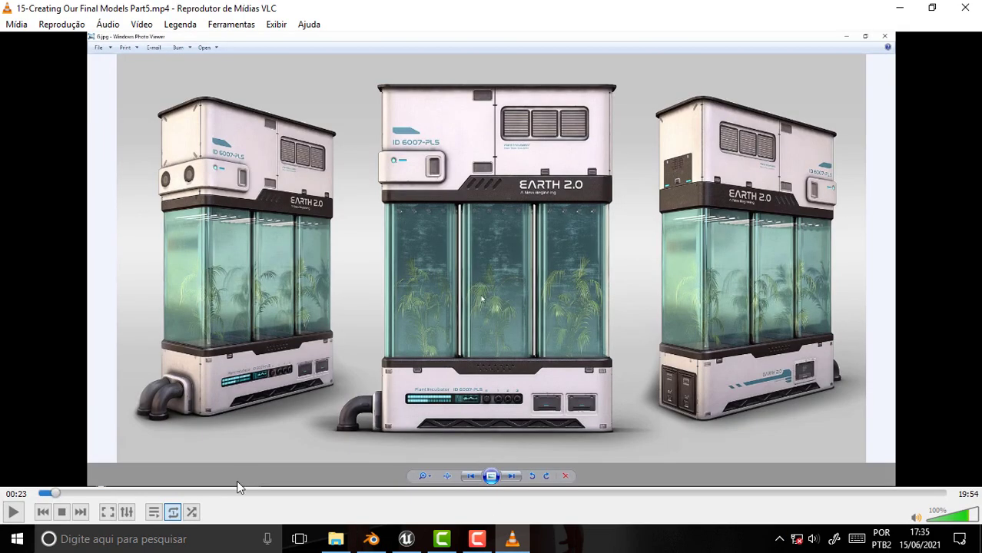
Skip the tutorial ahead to 02:20 and return to Blender
drag(83, 493, 143, 500)
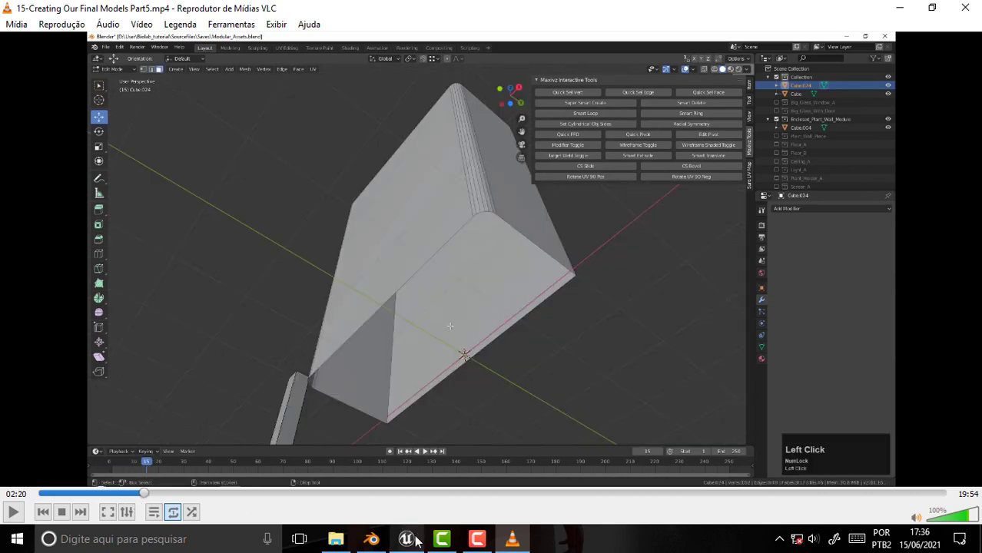
click(371, 539)
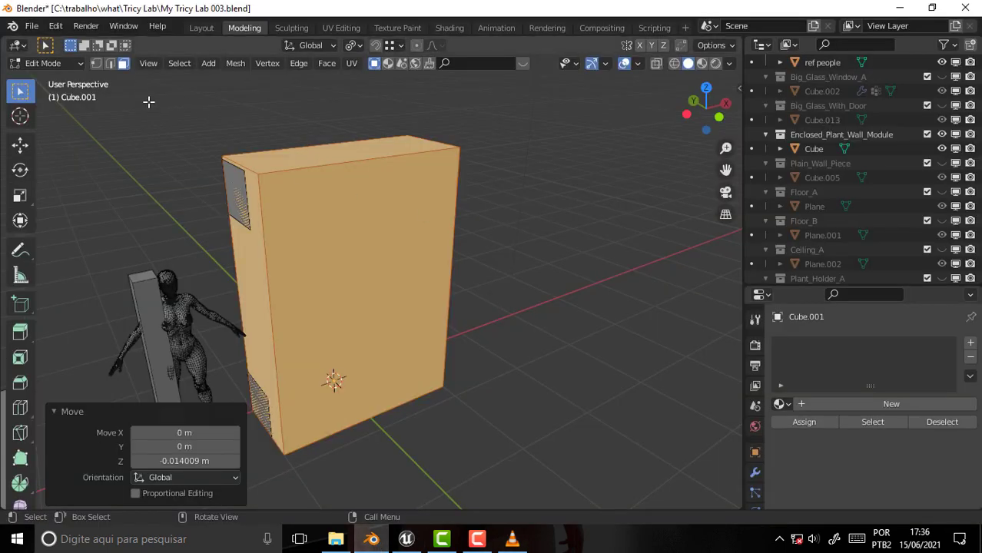
Select the box's two vertical corner edges and bevel them about 0.085 m wide
click(269, 286)
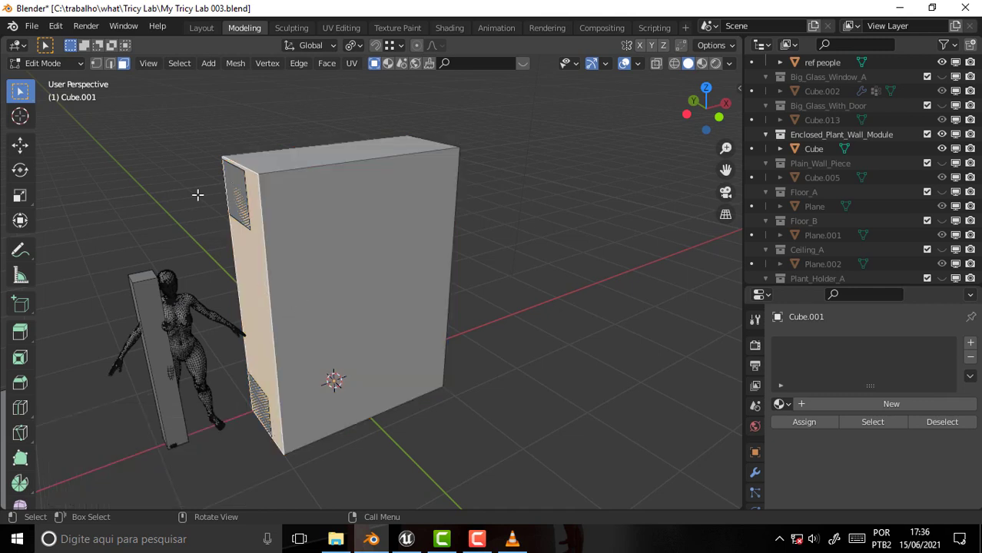
click(108, 63)
click(265, 265)
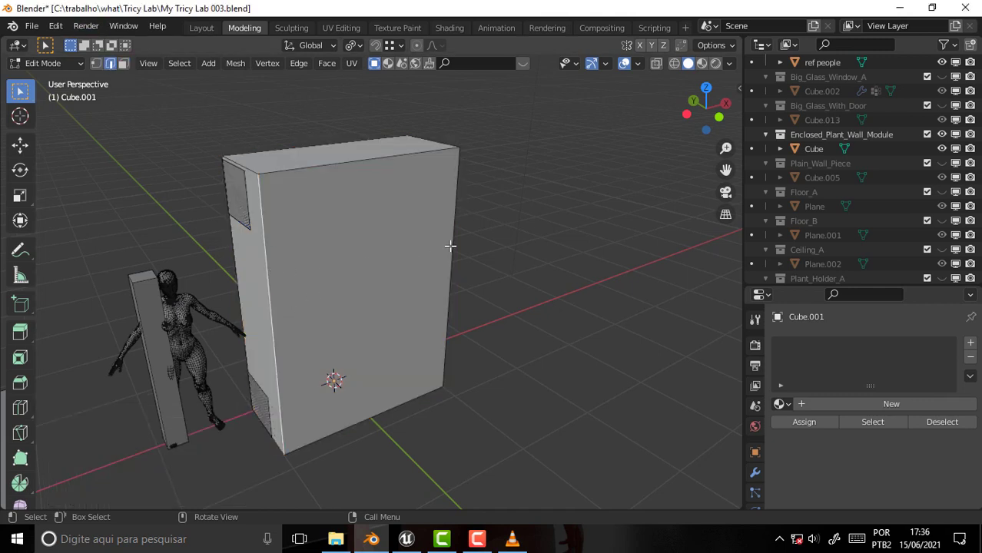
shift+click(454, 232)
right_click(570, 157)
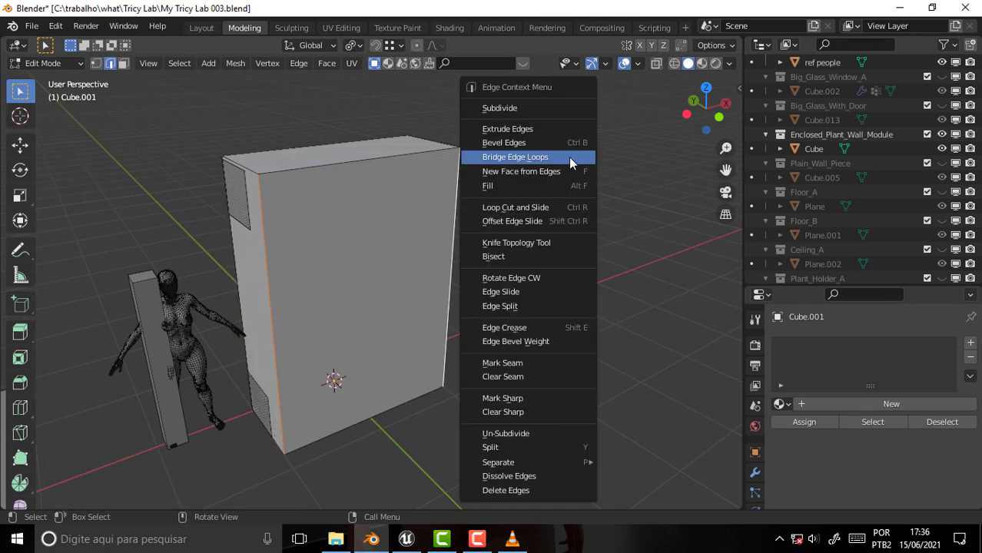
click(546, 144)
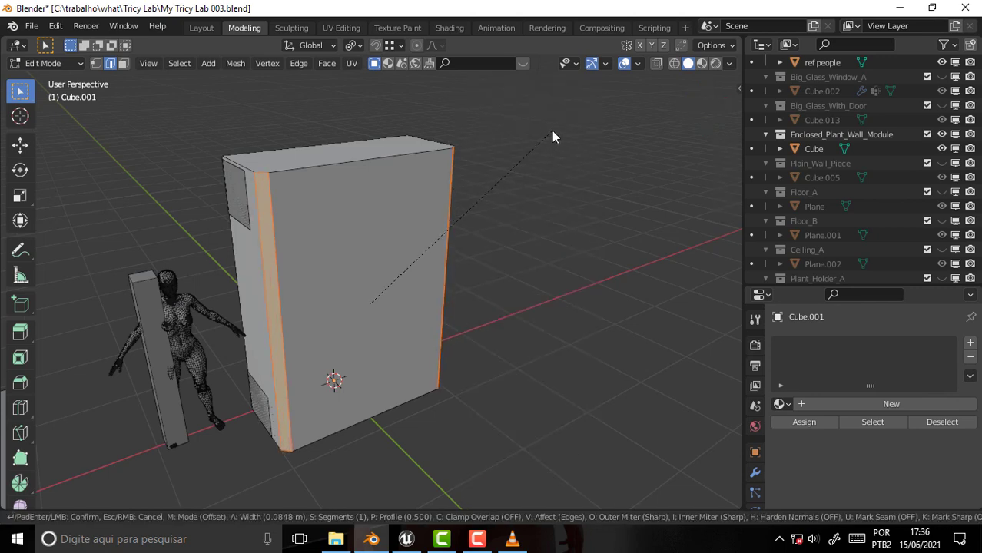
click(552, 133)
middle_drag(552, 132, 491, 175)
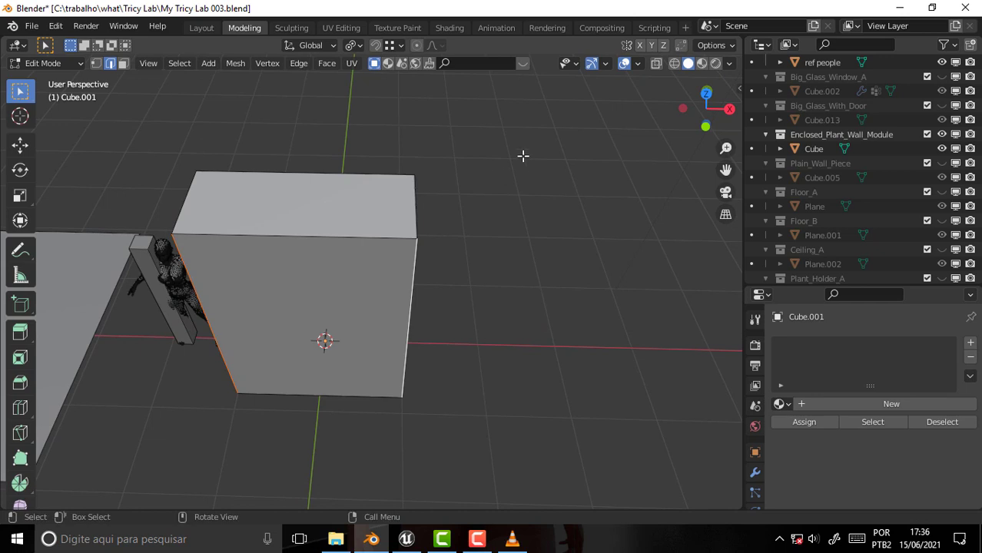
scroll(500, 142, up, 2)
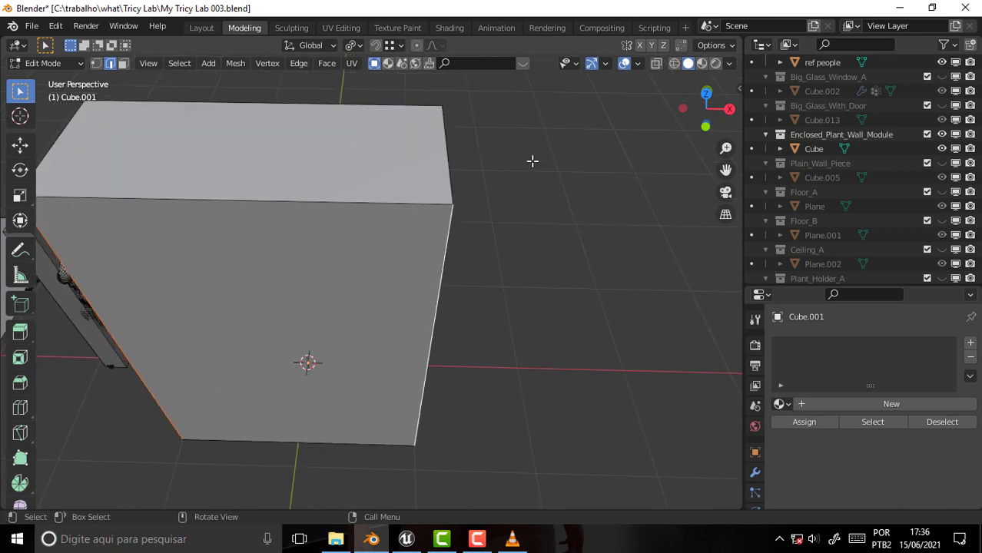
mouse_move(532, 160)
middle_down()
mouse_move(514, 200)
mouse_move(499, 193)
middle_up()
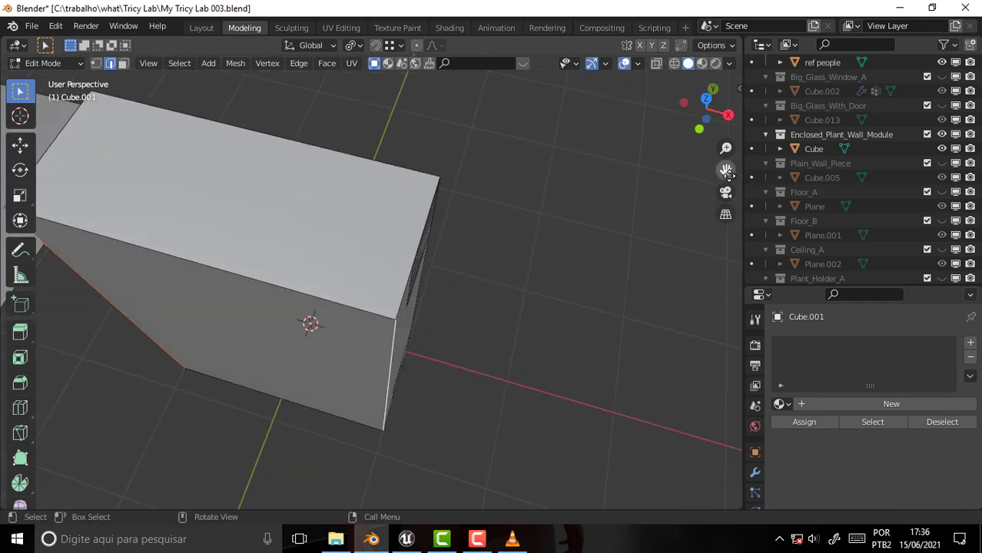
drag(727, 172, 776, 174)
middle_drag(574, 204, 535, 183)
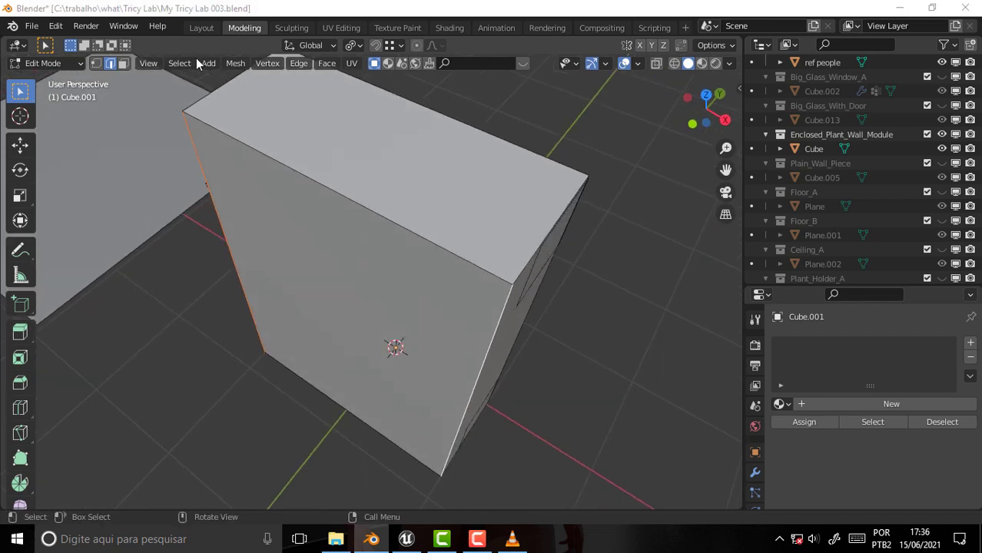
click(237, 66)
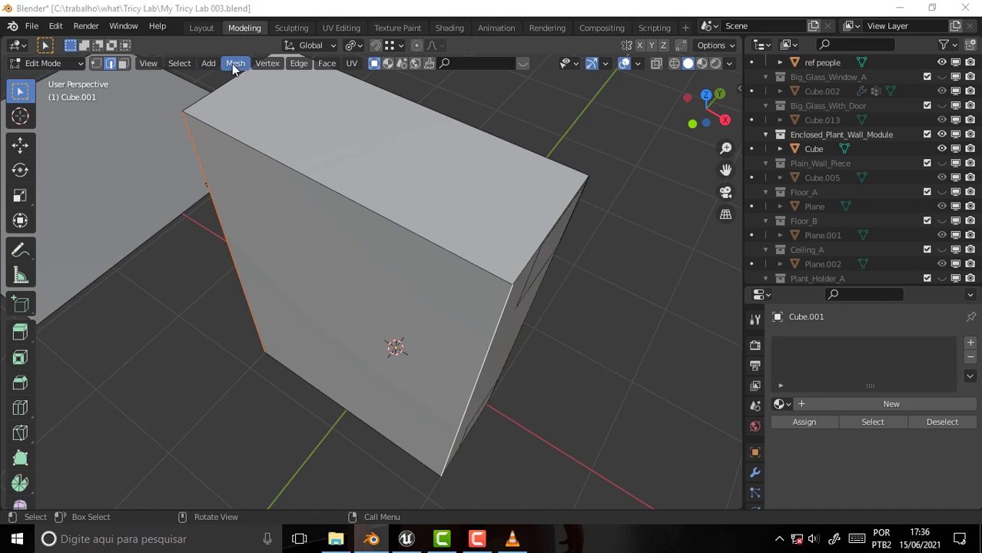
click(44, 63)
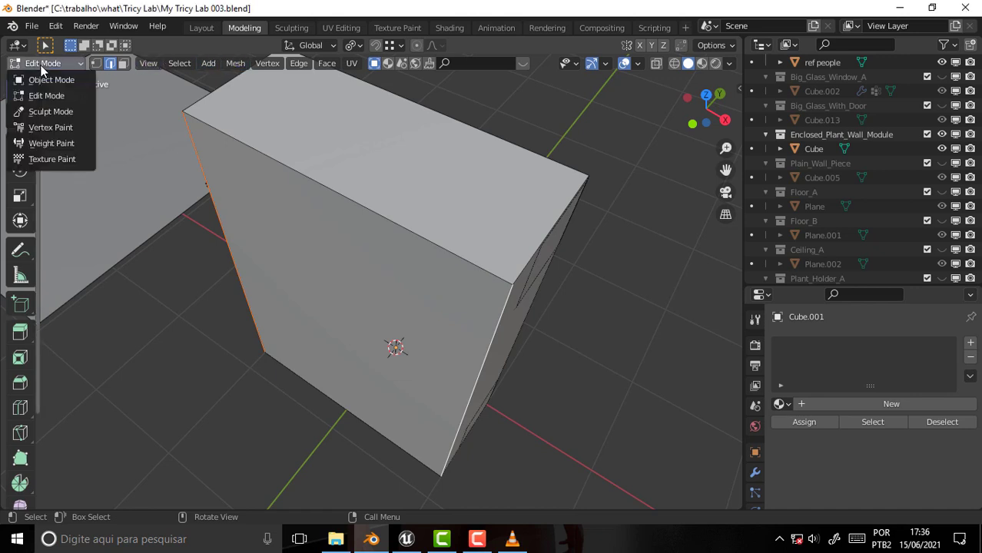
click(49, 79)
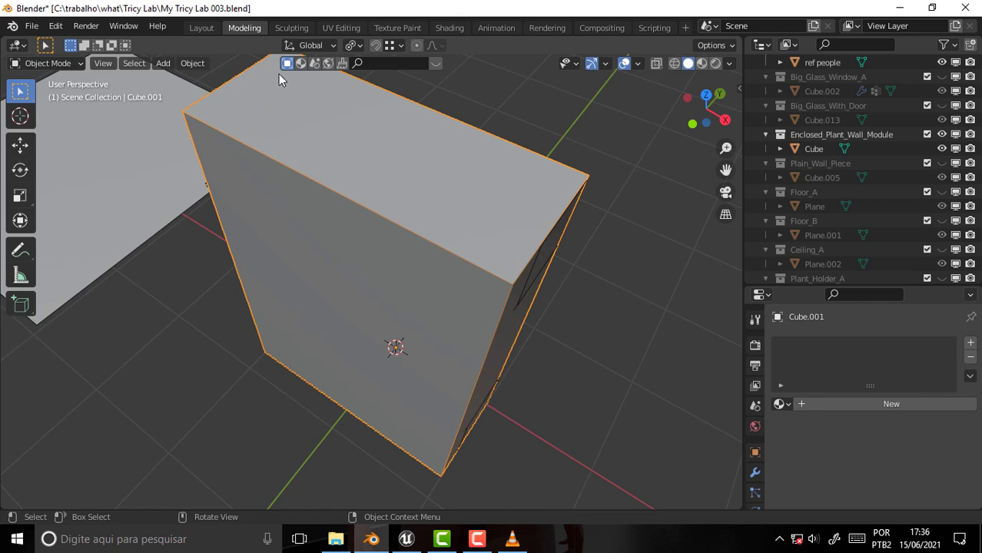
click(192, 63)
click(51, 63)
click(68, 99)
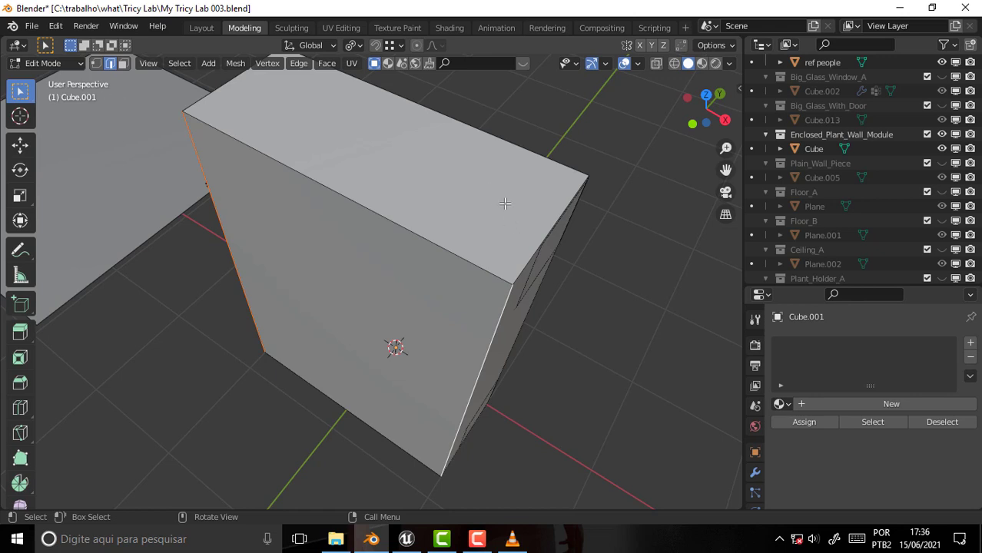
Round the vertical edges with a 0.107 m, 6-segment bevel
key(ctrl+b)
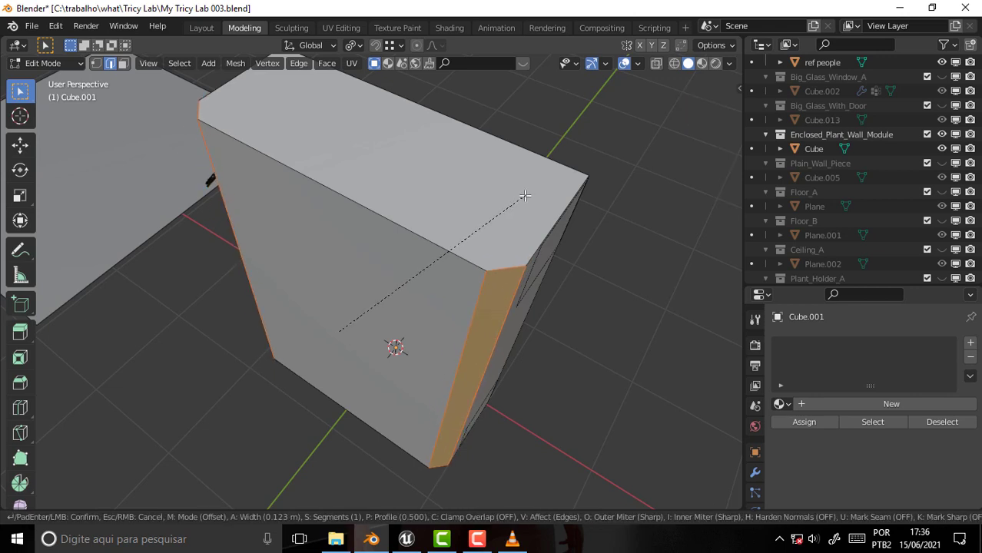
scroll(518, 200, up, 2)
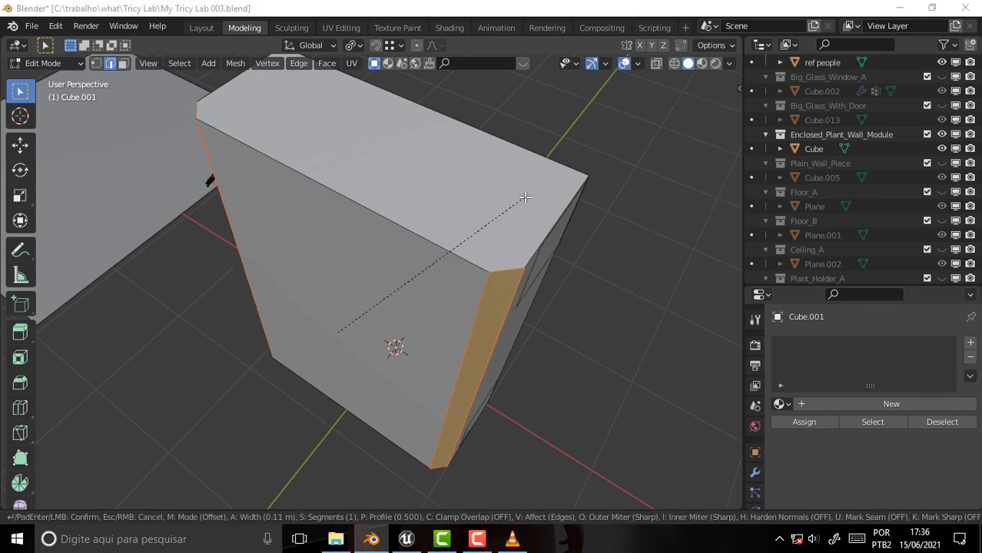
scroll(525, 197, up, 2)
scroll(523, 195, up, 2)
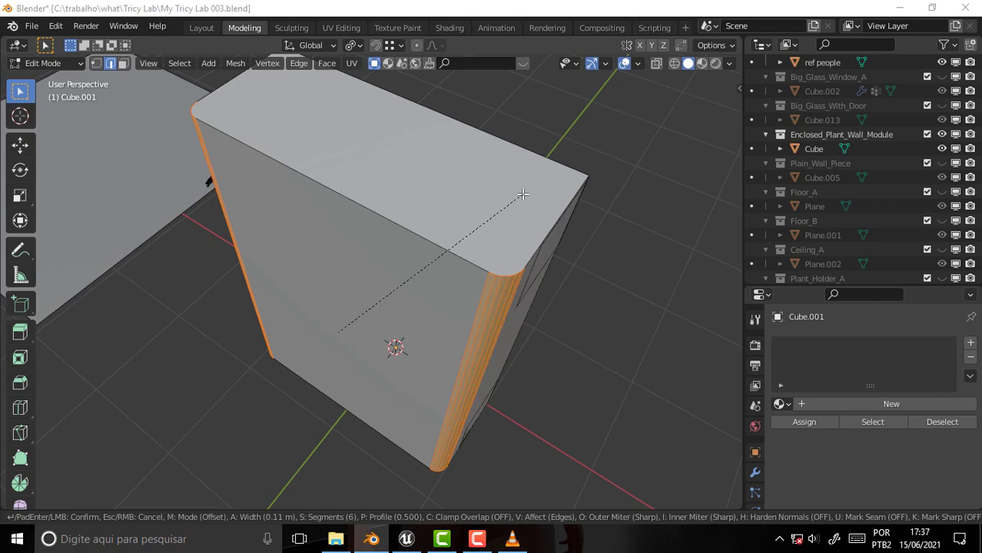
click(523, 194)
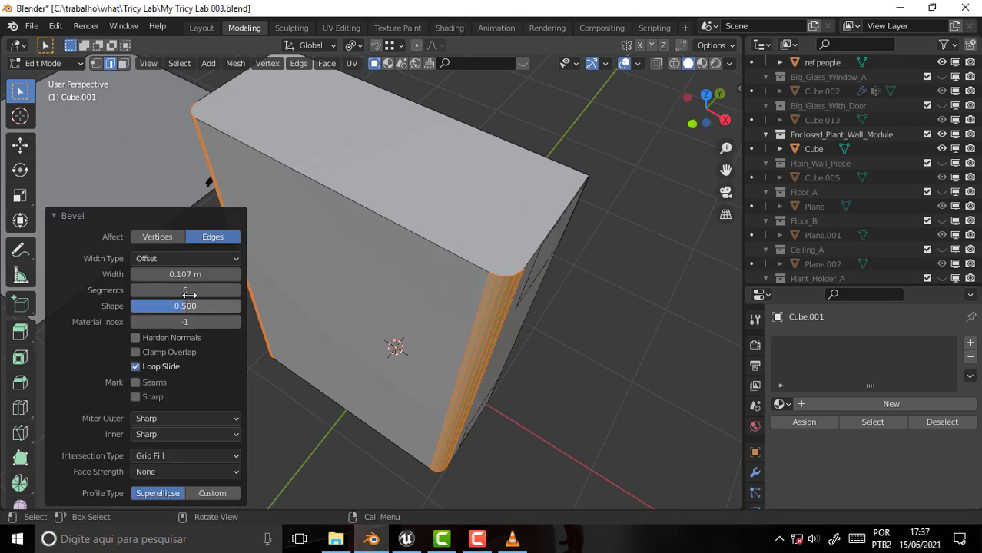
mouse_move(663, 245)
middle_down()
mouse_move(591, 204)
mouse_move(676, 94)
mouse_move(678, 67)
mouse_move(679, 497)
mouse_move(694, 477)
mouse_move(686, 416)
mouse_move(557, 350)
mouse_move(618, 329)
mouse_move(592, 325)
middle_up()
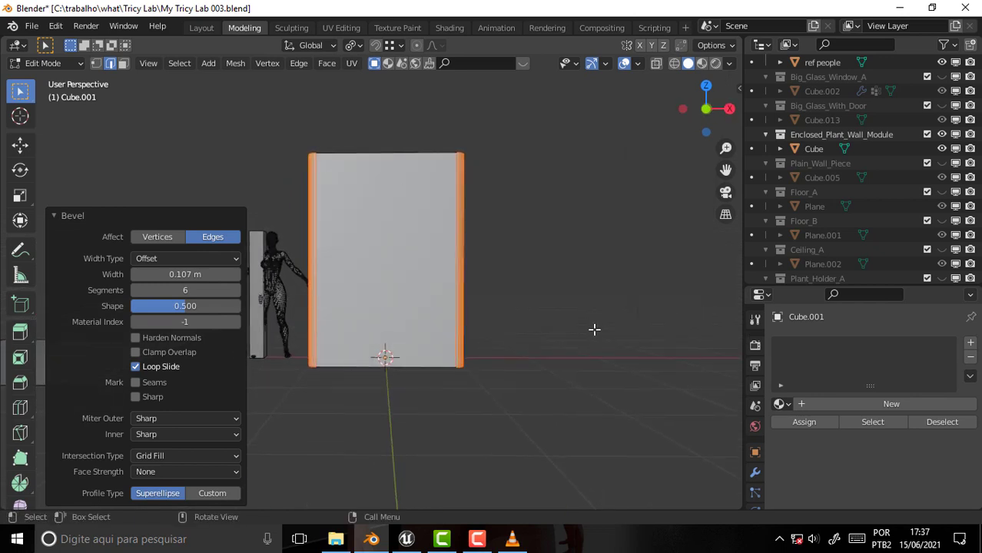
Back in Object Mode, move the bevelled Cube 2.296 m along X
click(58, 61)
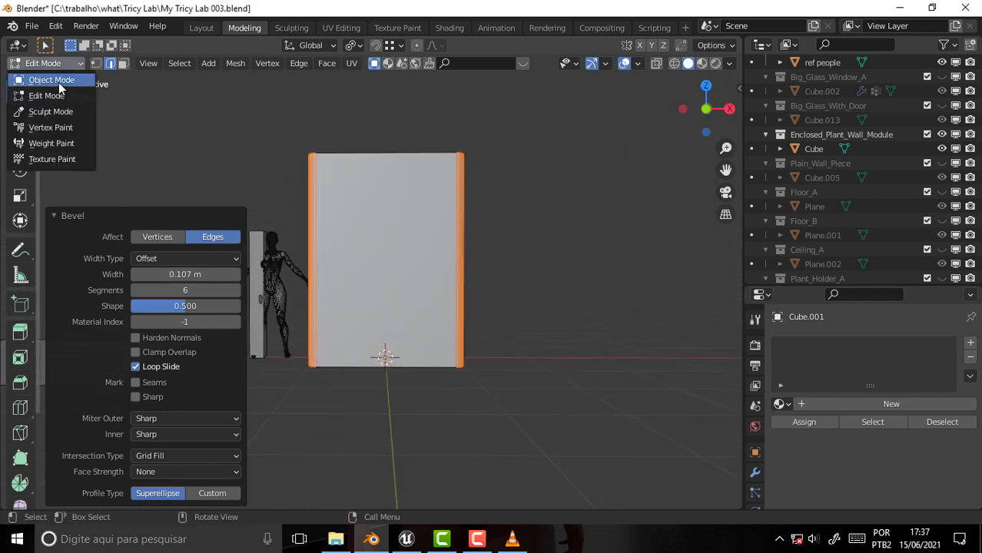
click(55, 82)
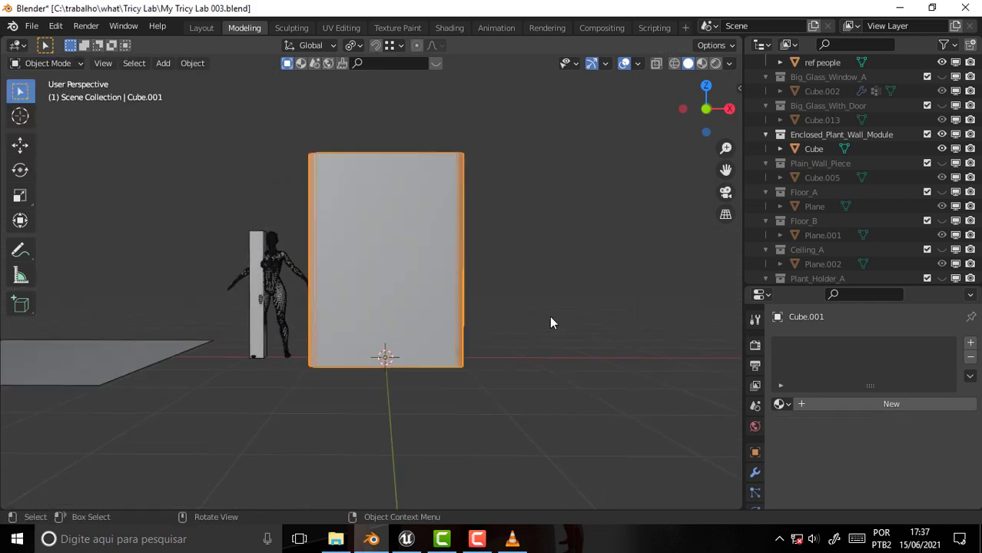
click(811, 149)
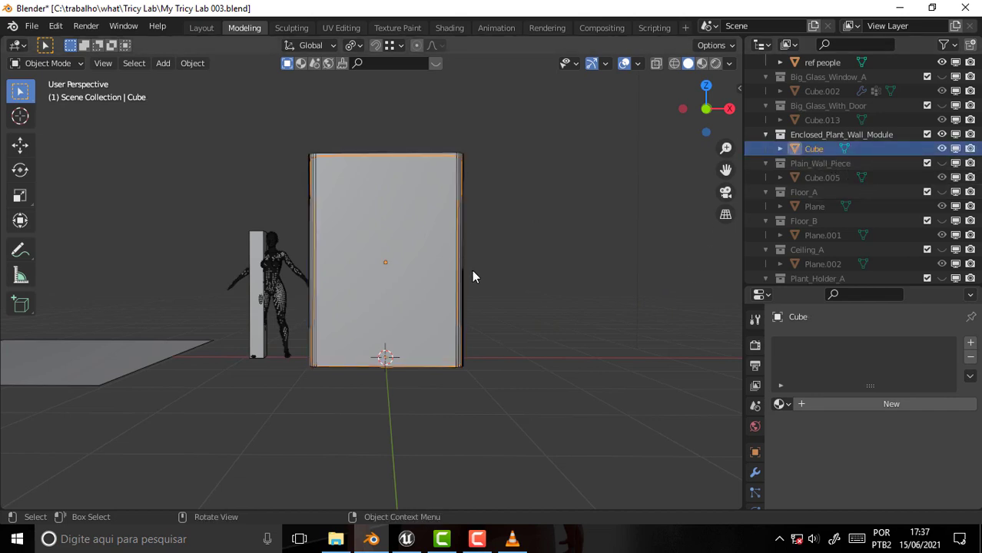
key(g)
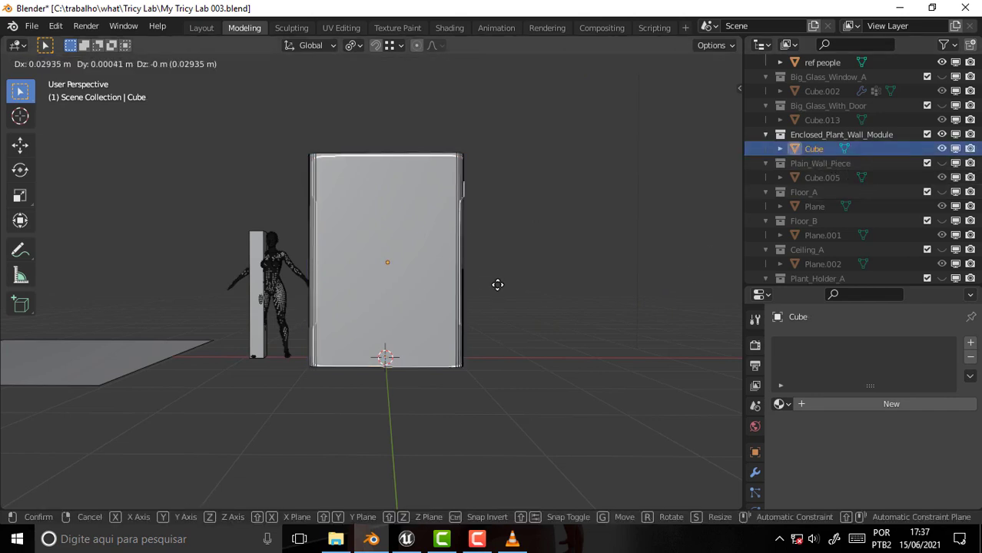
key(x)
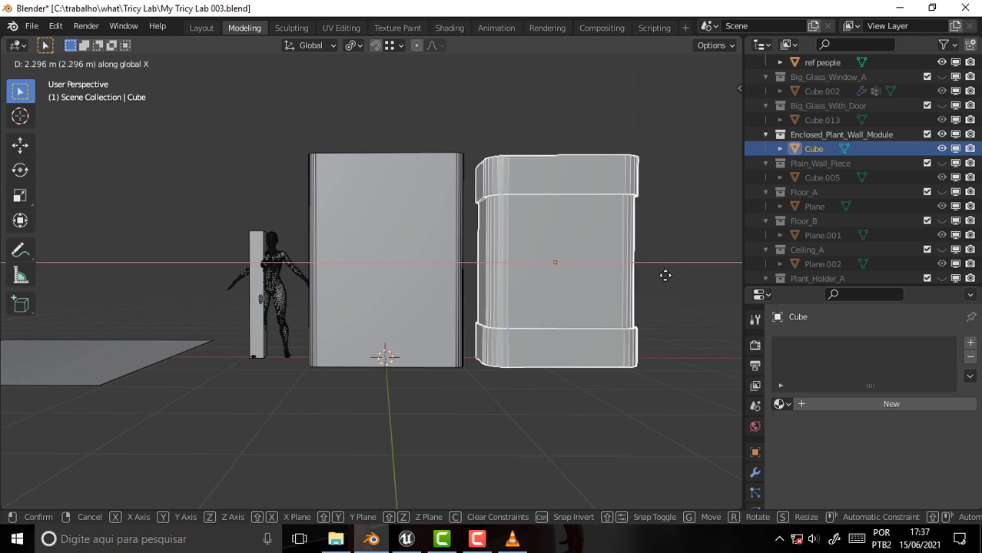
click(665, 275)
mouse_move(620, 188)
middle_down()
mouse_move(479, 279)
mouse_move(588, 252)
middle_up()
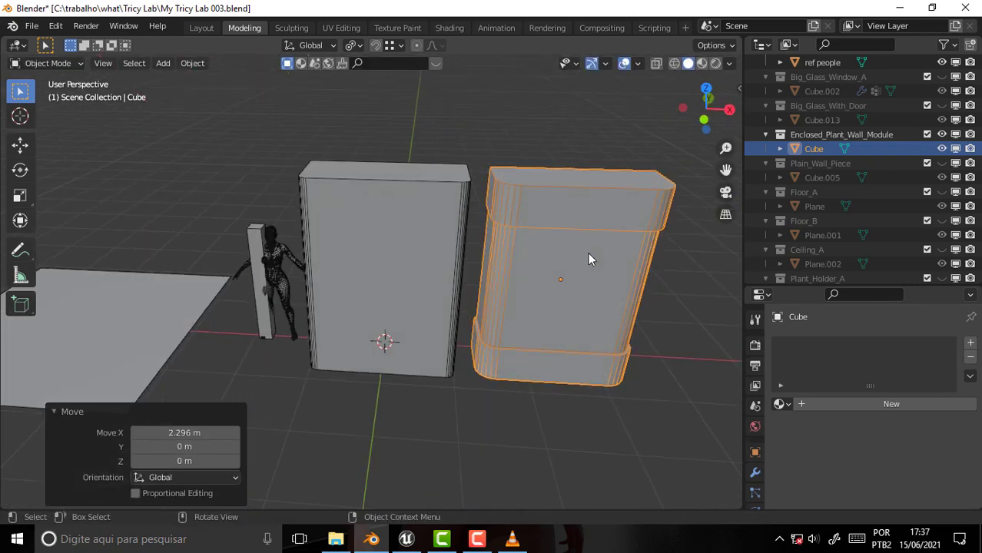
scroll(548, 260, up, 3)
scroll(549, 260, down, 3)
mouse_move(637, 124)
middle_down()
mouse_move(617, 167)
mouse_move(600, 285)
mouse_move(593, 240)
middle_up()
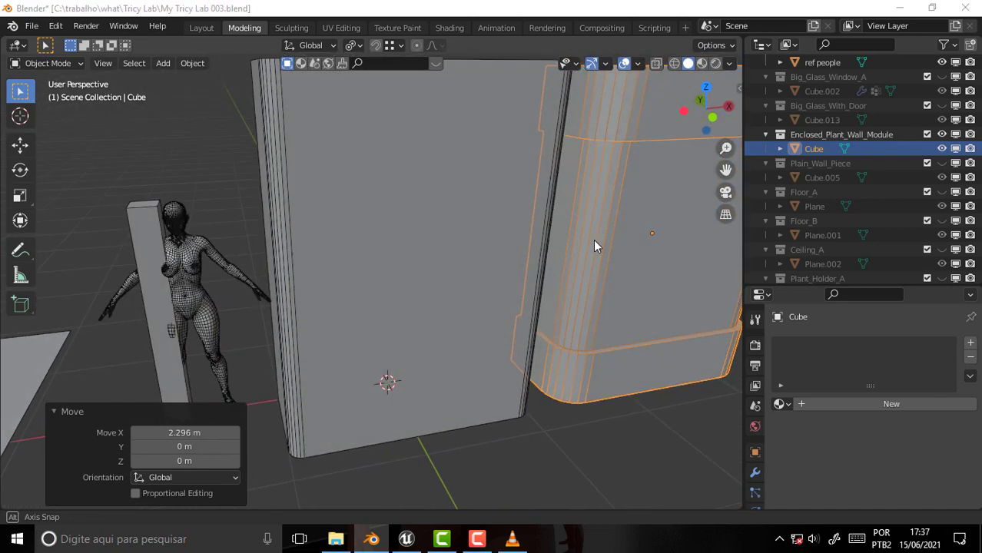
Move the wall panel Cube.001 into the Enclosed_Plant_Wall_Module collection
click(431, 206)
key(m)
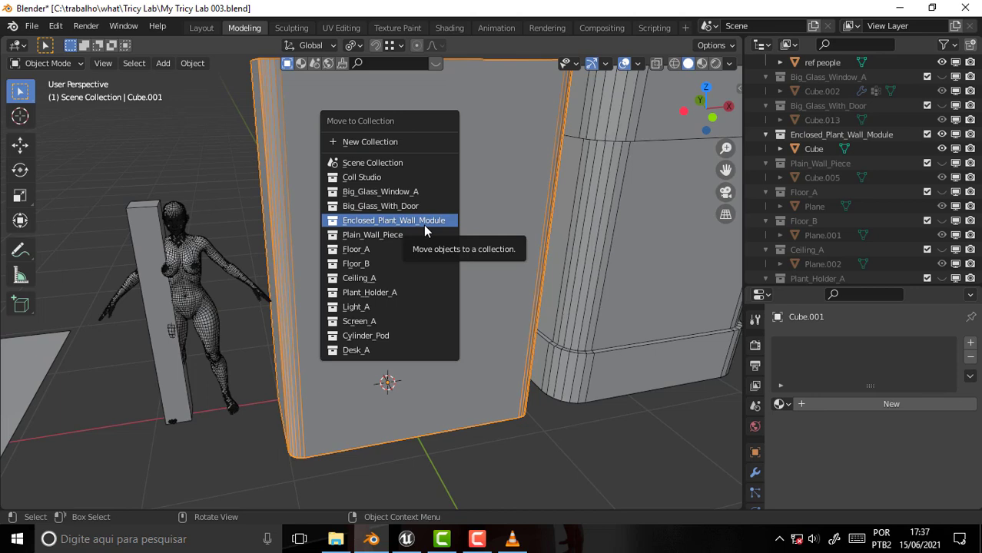
click(405, 223)
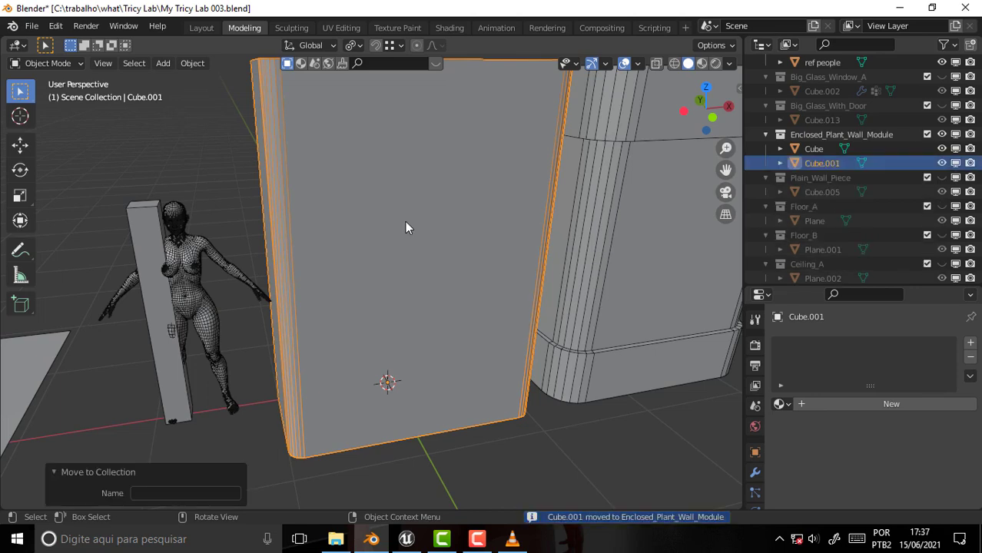
scroll(470, 260, down, 3)
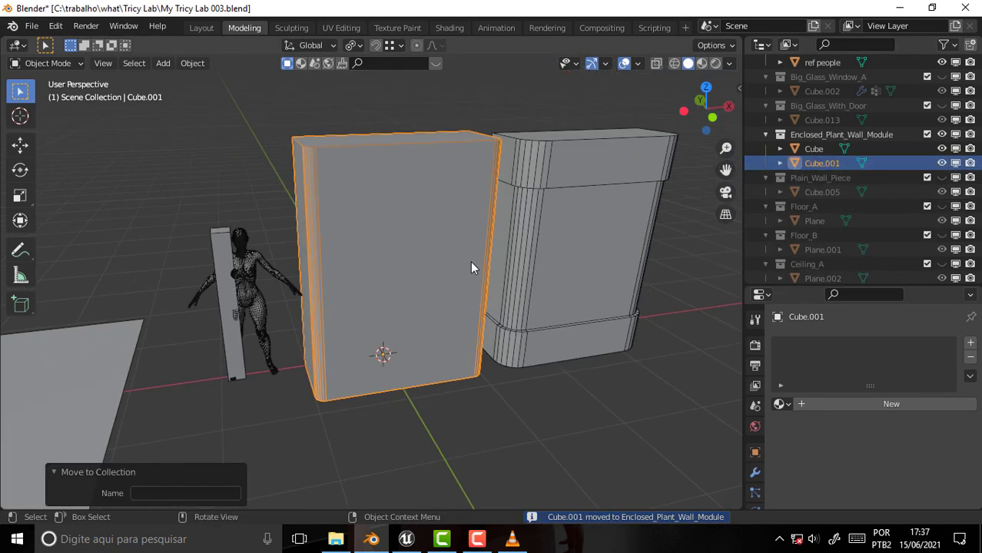
scroll(470, 261, up, 3)
mouse_move(471, 267)
middle_down()
mouse_move(522, 263)
mouse_move(471, 267)
mouse_move(542, 293)
mouse_move(517, 446)
middle_up()
scroll(570, 373, down, 2)
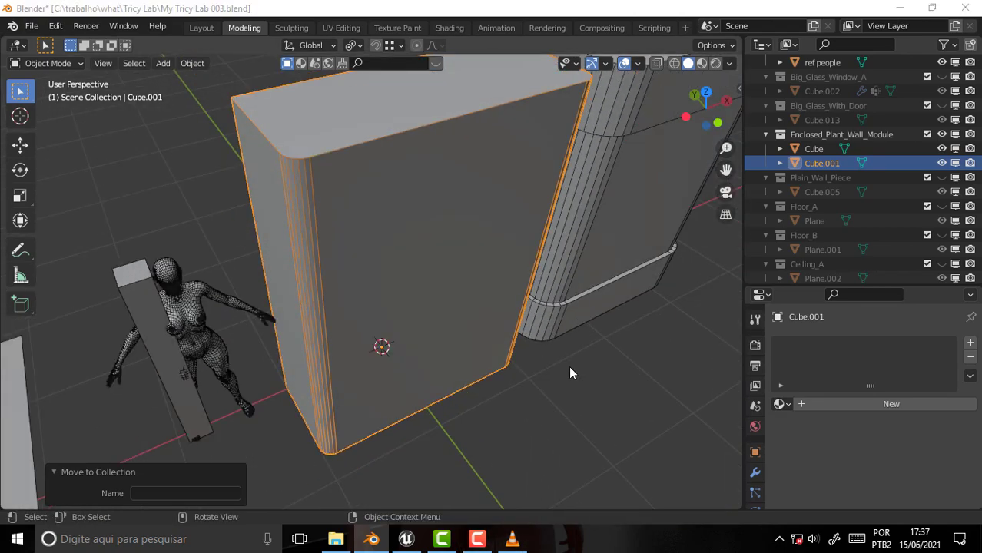
mouse_move(569, 373)
middle_down()
mouse_move(504, 294)
mouse_move(491, 250)
mouse_move(447, 246)
mouse_move(539, 277)
mouse_move(491, 309)
middle_up()
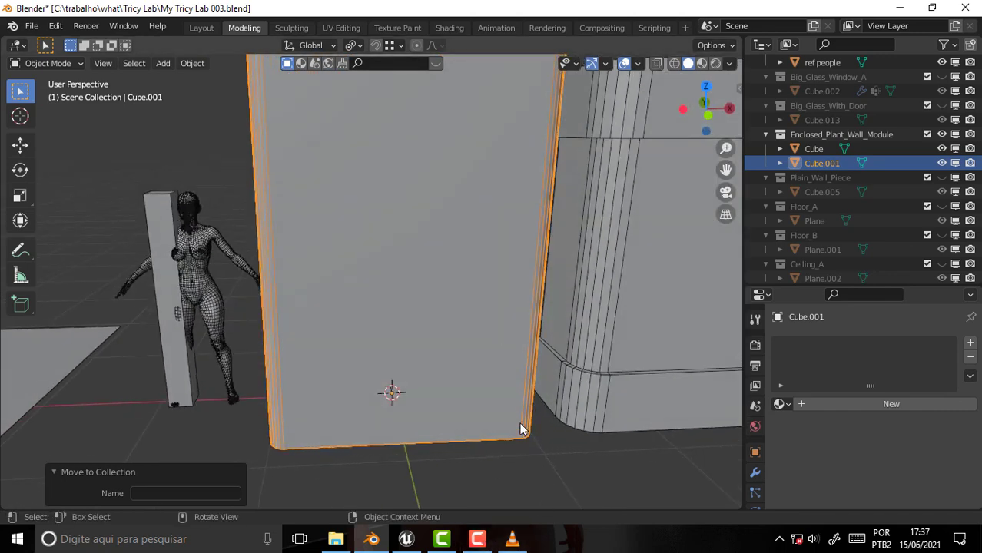
scroll(519, 429, down, 1)
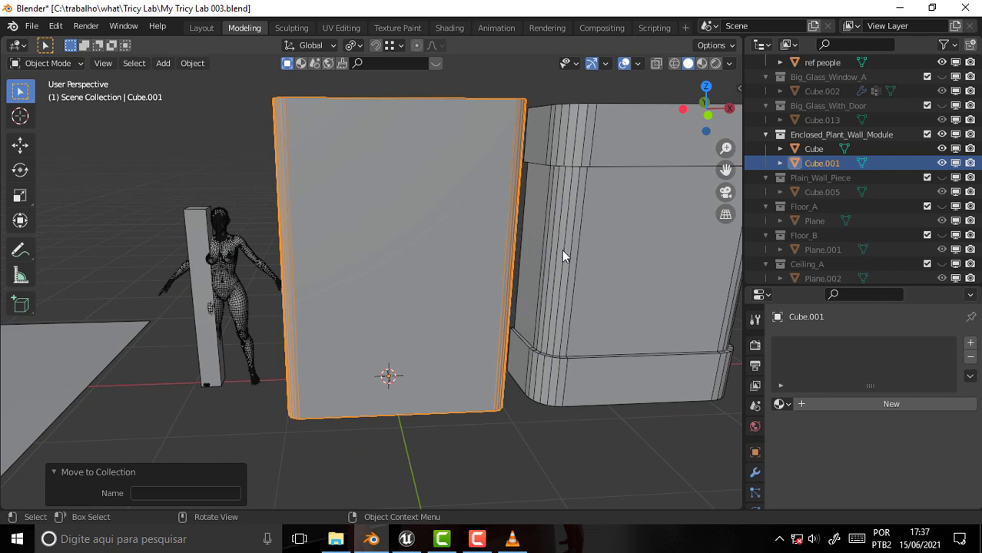
Scrub the VLC tutorial ahead to 02:47, then return to the Blender scene
click(513, 543)
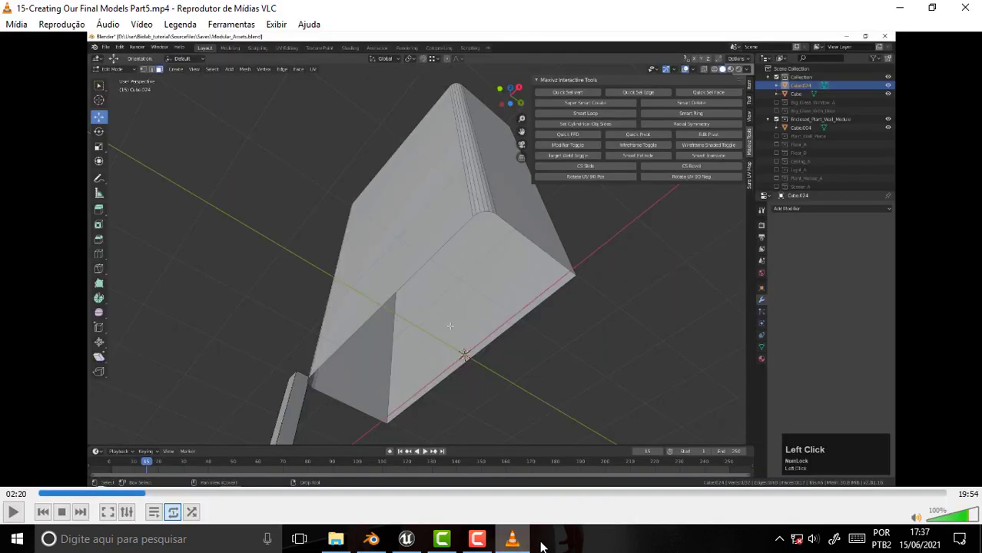
click(157, 494)
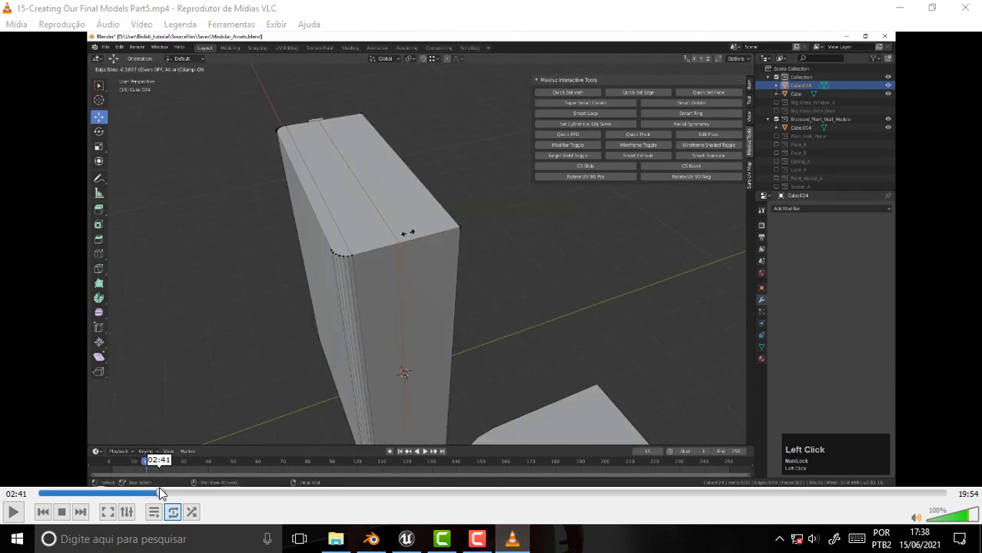
click(163, 493)
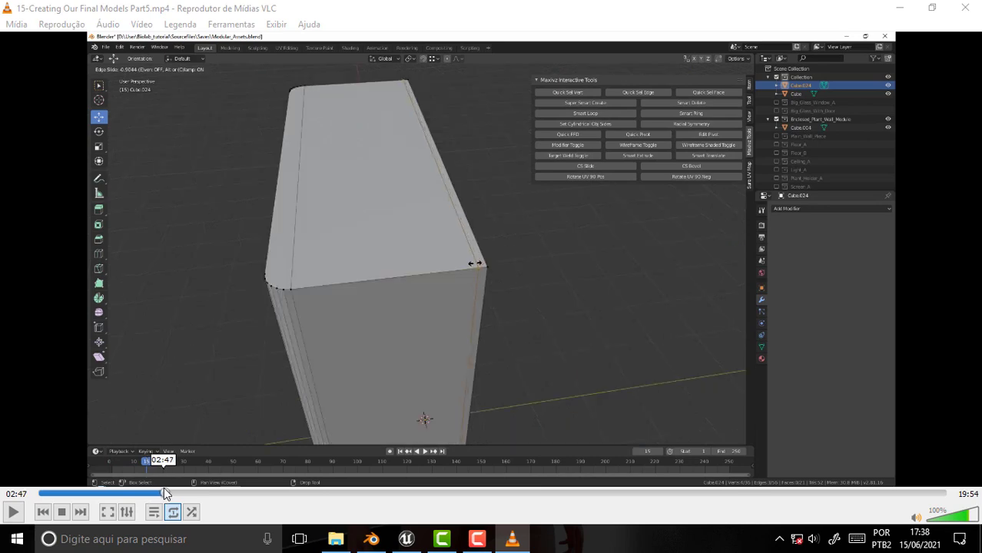
click(372, 542)
middle_drag(517, 345, 440, 237)
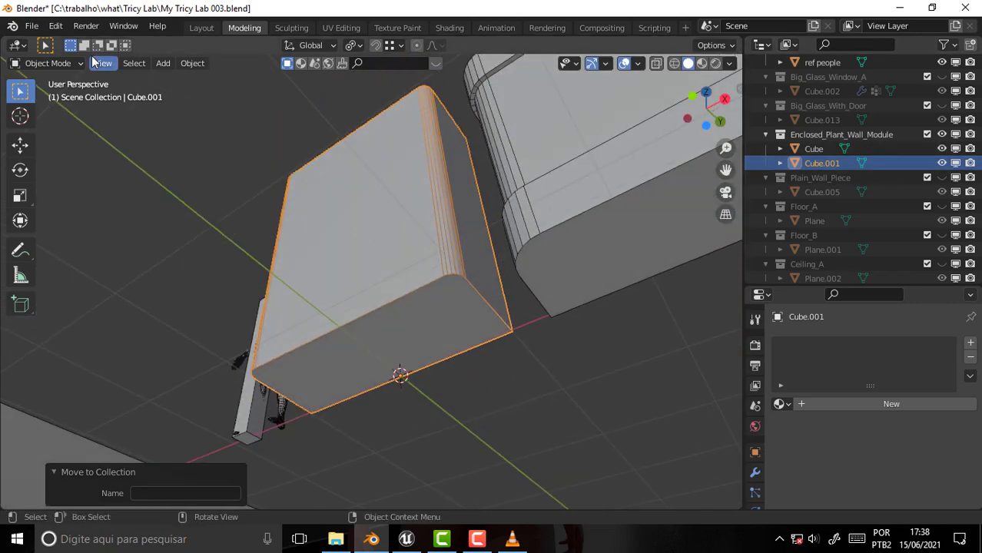
In Edit Mode, select Cube.001's bottom face in face mode and delete it
click(48, 63)
click(31, 96)
click(434, 332)
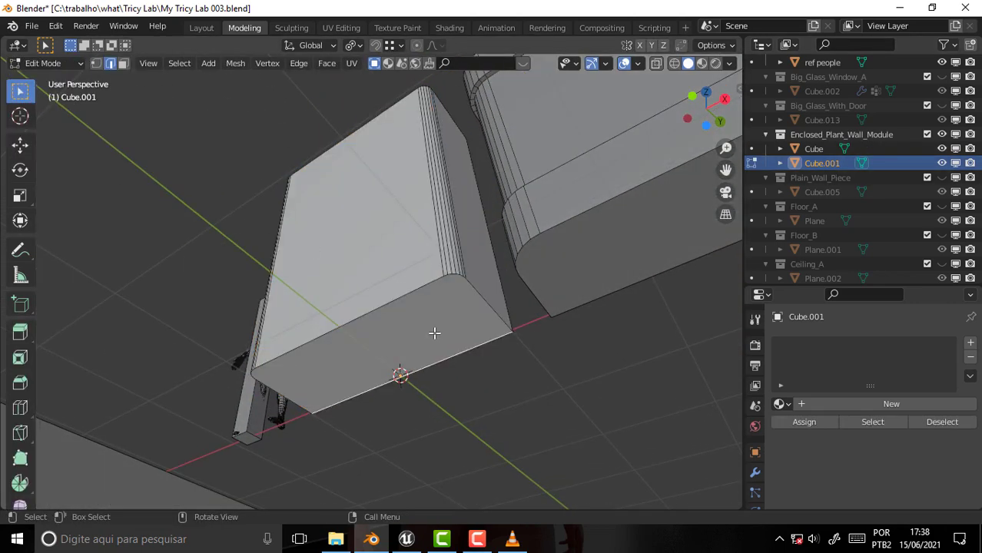
click(123, 63)
click(423, 330)
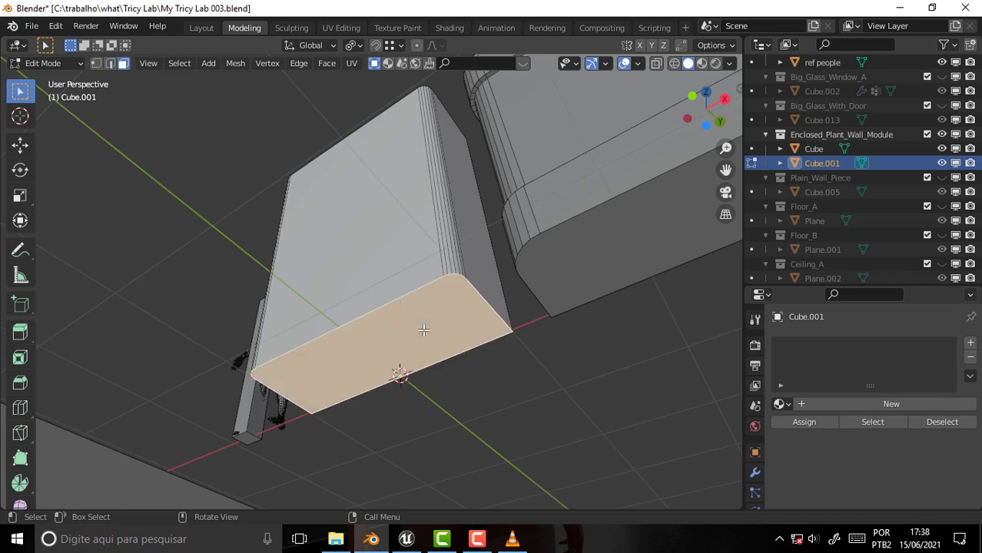
key(x)
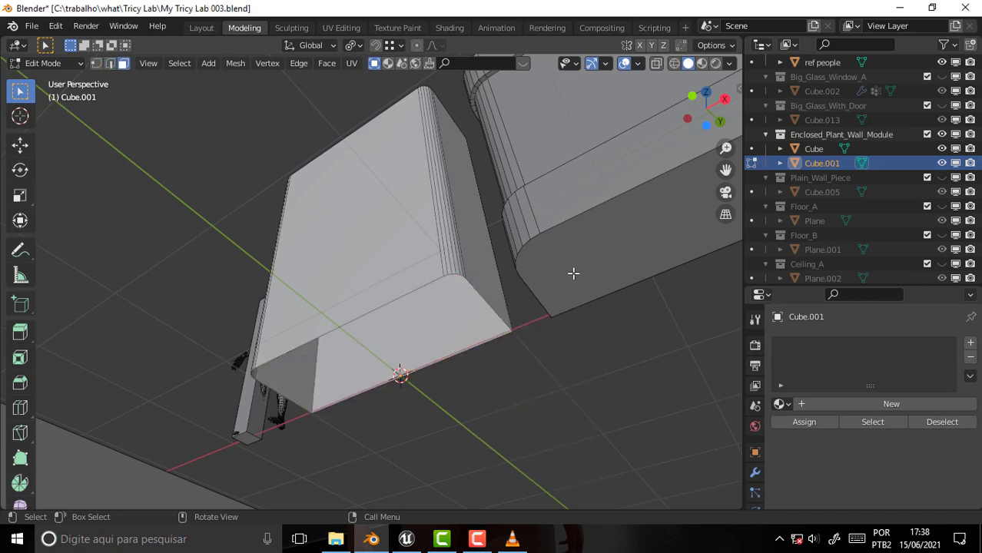
click(564, 341)
mouse_move(522, 192)
middle_down()
mouse_move(531, 408)
mouse_move(547, 292)
mouse_move(429, 272)
mouse_move(424, 287)
mouse_move(518, 306)
mouse_move(612, 284)
mouse_move(515, 307)
mouse_move(430, 292)
mouse_move(460, 272)
mouse_move(424, 235)
mouse_move(550, 262)
mouse_move(501, 256)
mouse_move(551, 276)
mouse_move(587, 274)
mouse_move(544, 269)
middle_up()
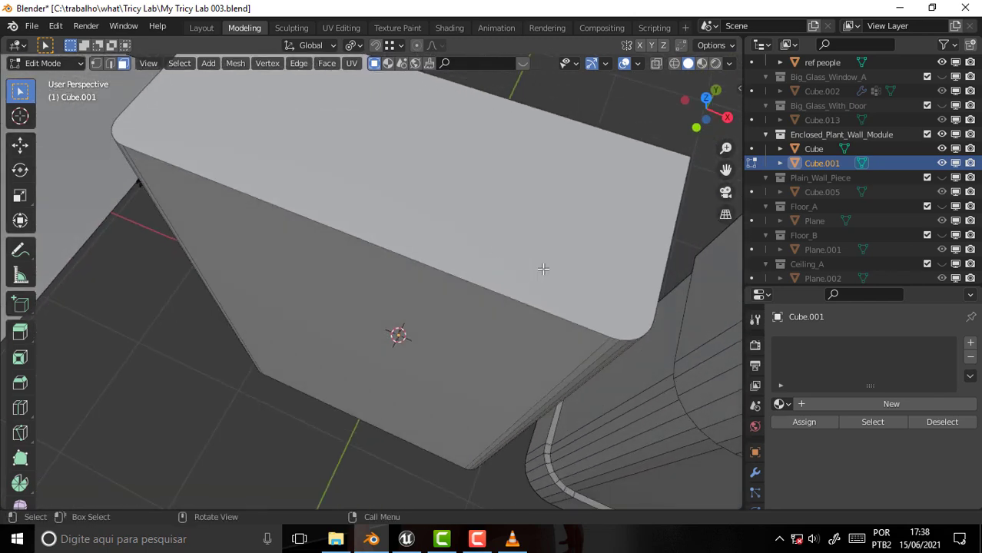
Knife-cut an edge across the top face from the right corner vertex to the left one
click(95, 64)
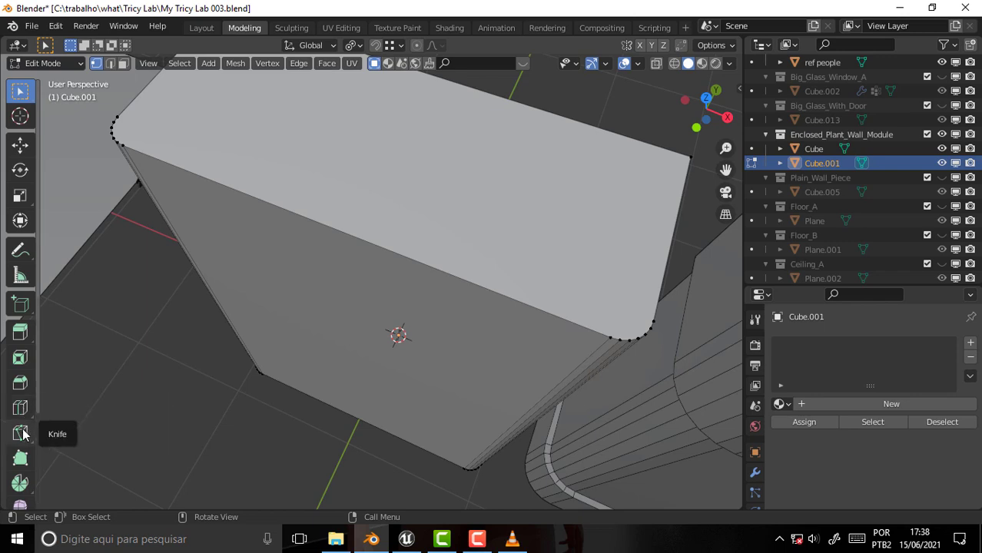
click(20, 434)
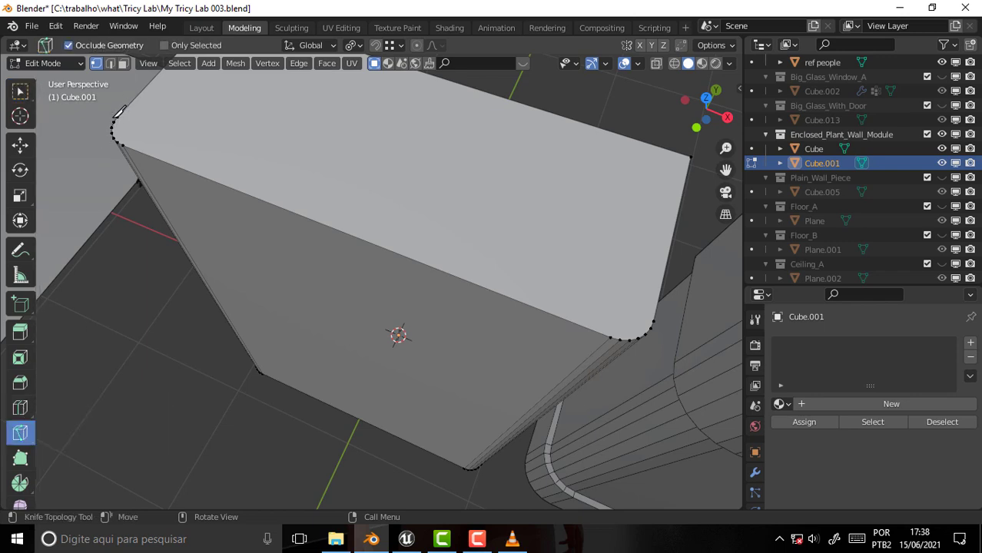
click(181, 167)
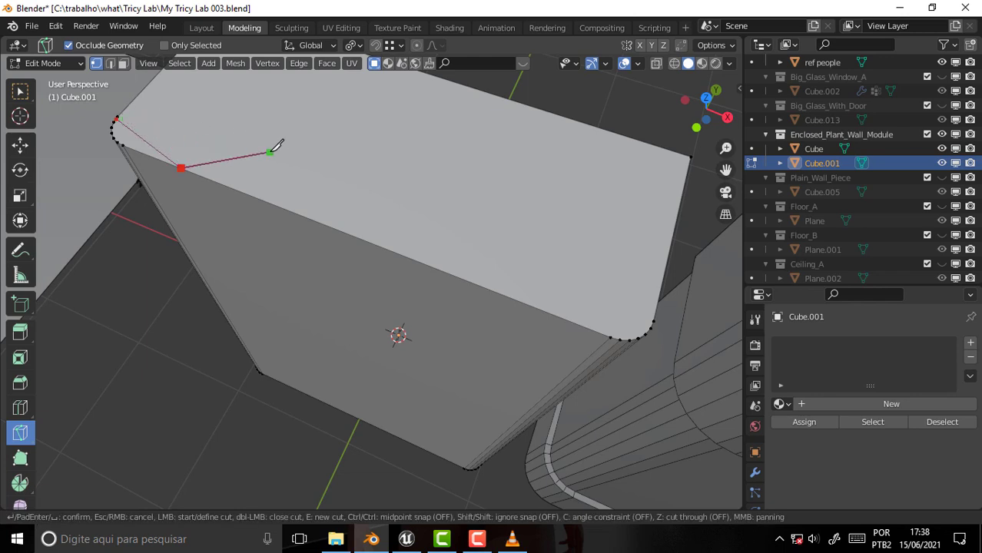
key(Escape)
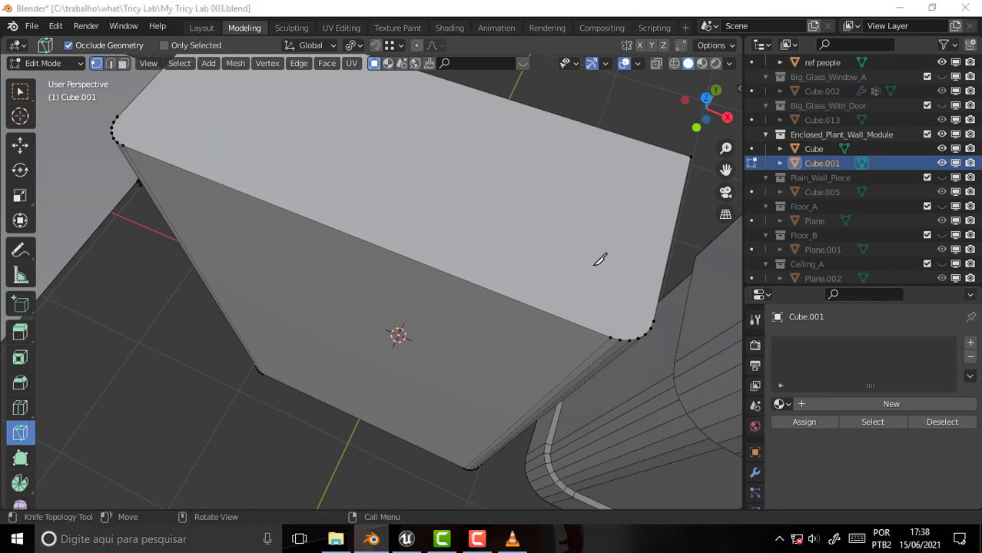
click(653, 322)
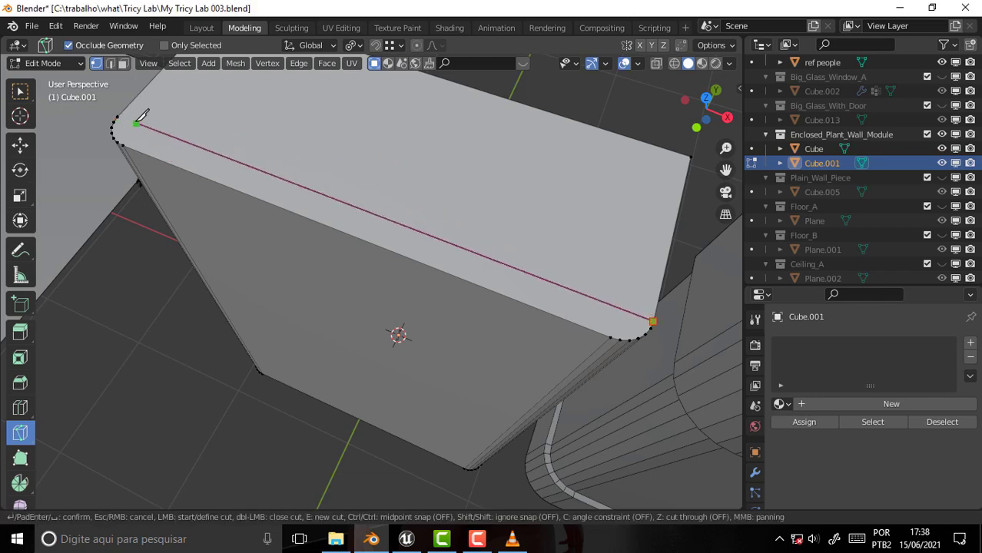
click(118, 117)
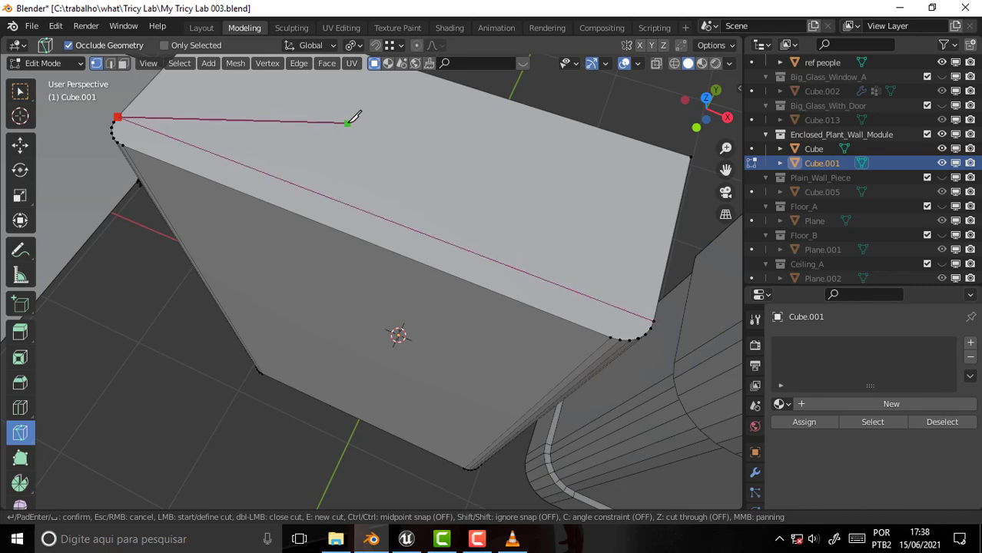
key(Return)
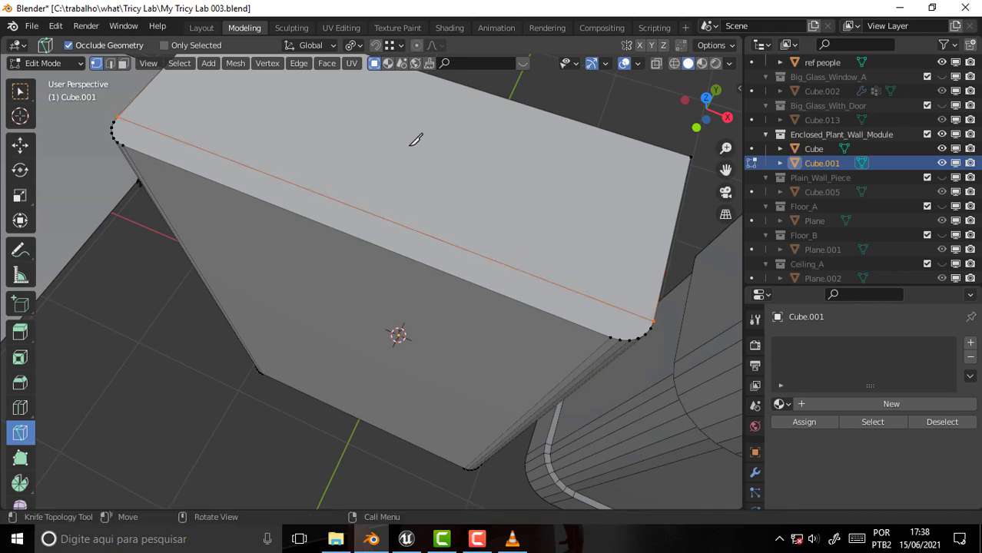
middle_drag(414, 138, 329, 131)
scroll(366, 136, down, 2)
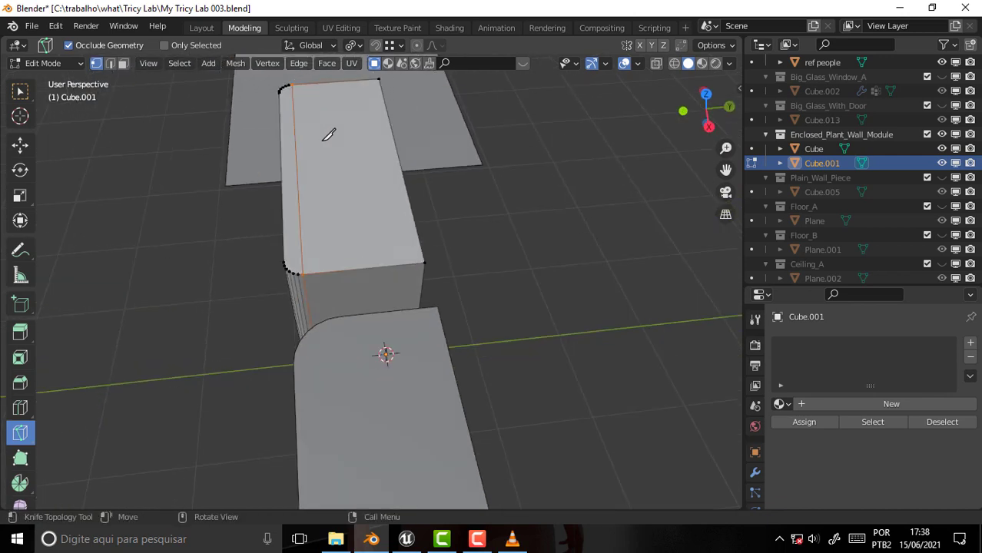
Add an edge loop to Cube.001 and slide it fully against its rounded top edge
click(20, 407)
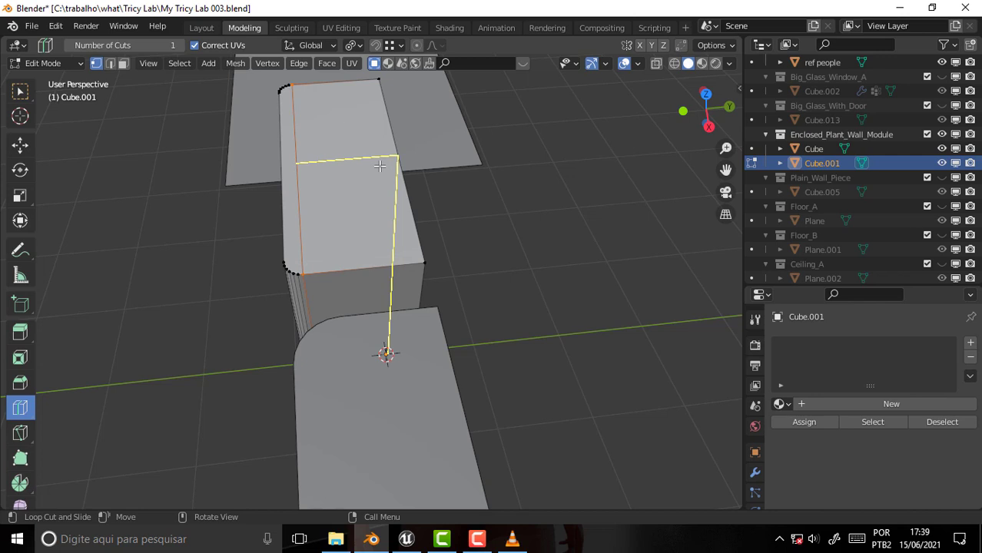
click(360, 278)
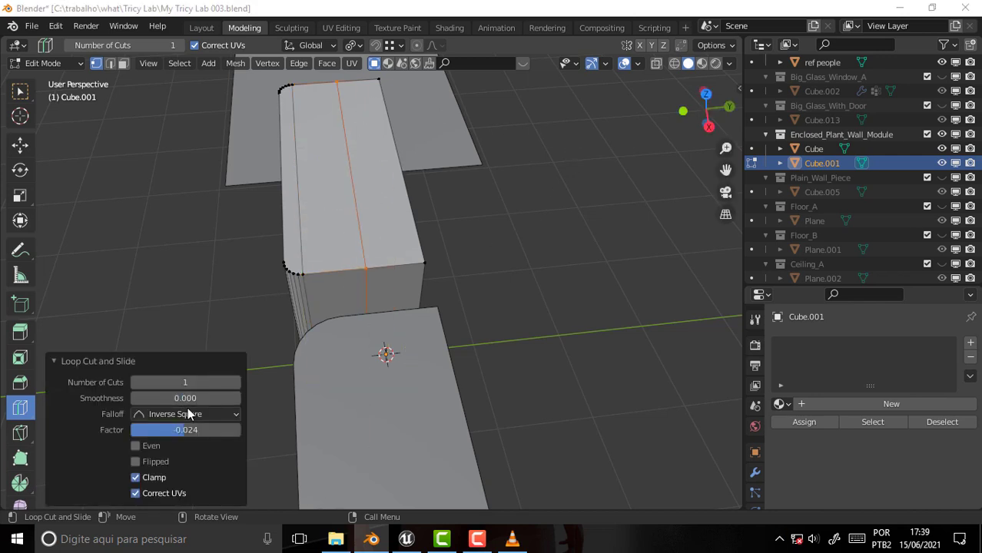
mouse_move(183, 439)
mouse_down()
mouse_move(140, 439)
mouse_move(134, 429)
mouse_up()
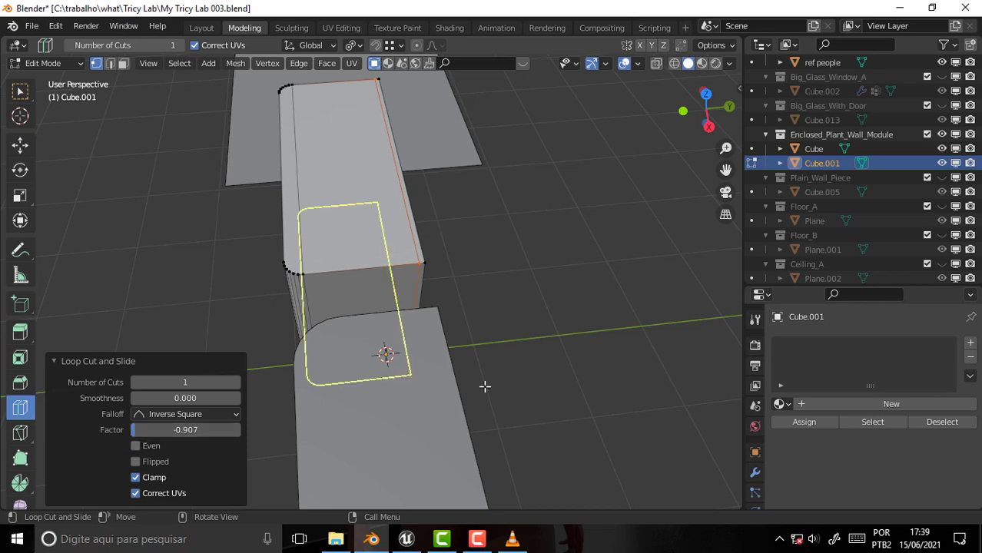
mouse_move(540, 320)
middle_down()
mouse_move(632, 298)
mouse_move(649, 308)
middle_up()
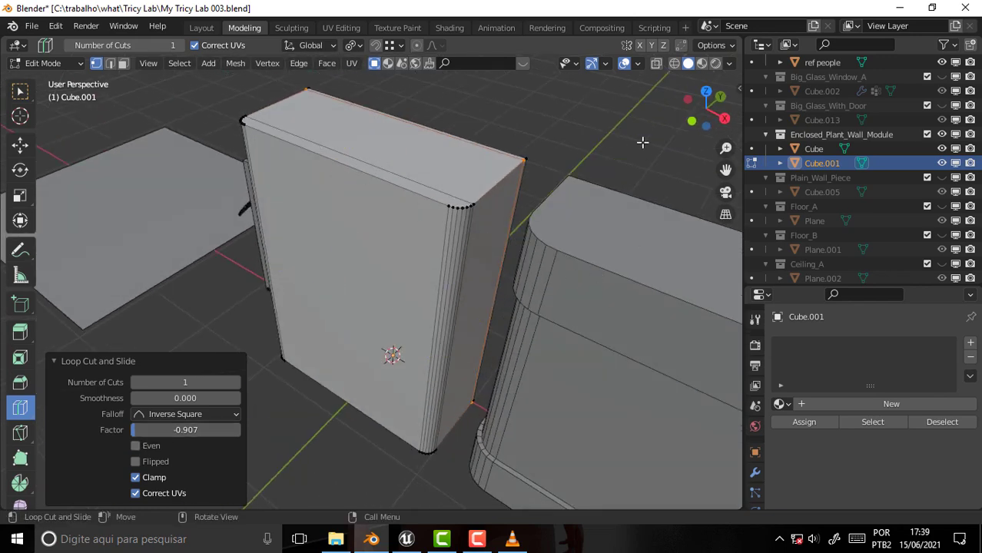
mouse_move(642, 142)
middle_down()
mouse_move(579, 143)
mouse_move(620, 143)
middle_up()
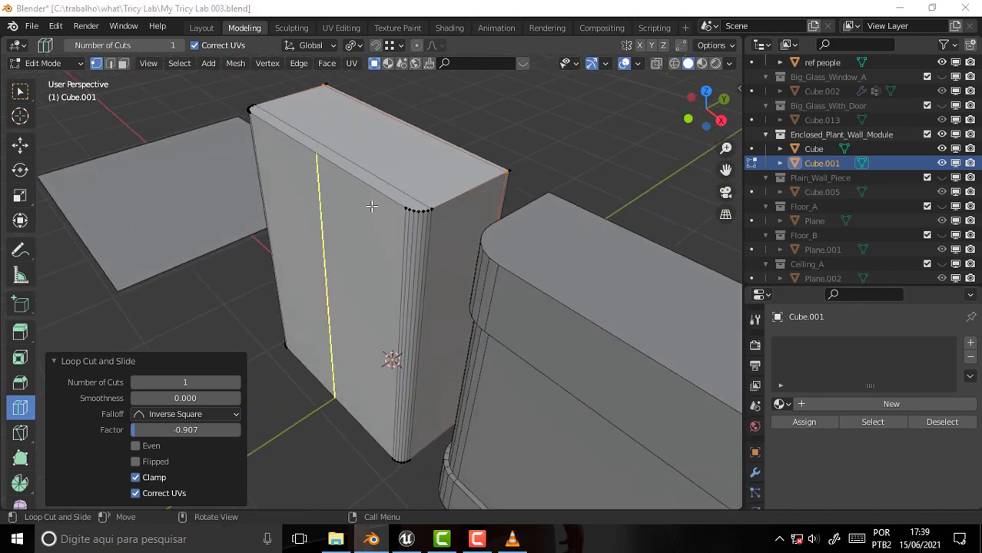
click(377, 277)
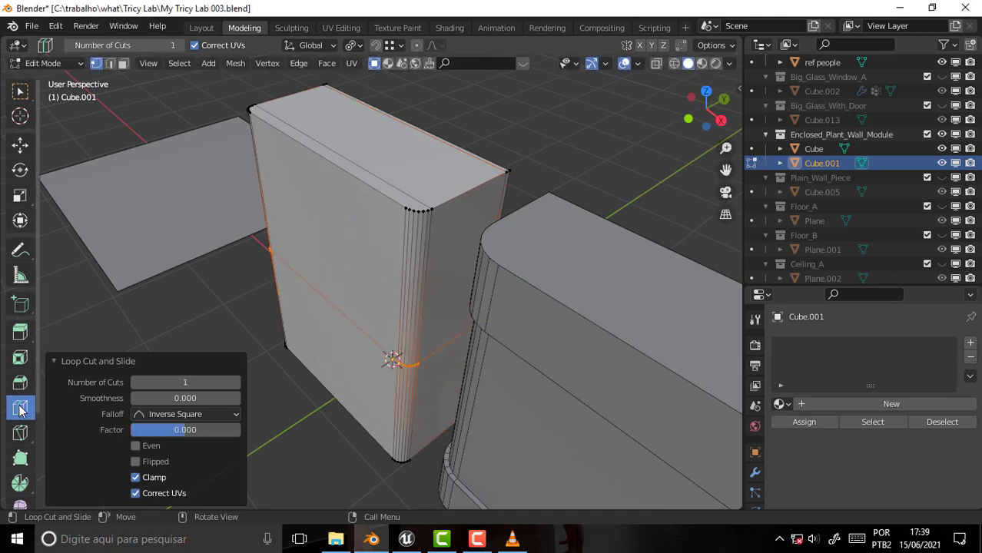
drag(184, 430, 142, 430)
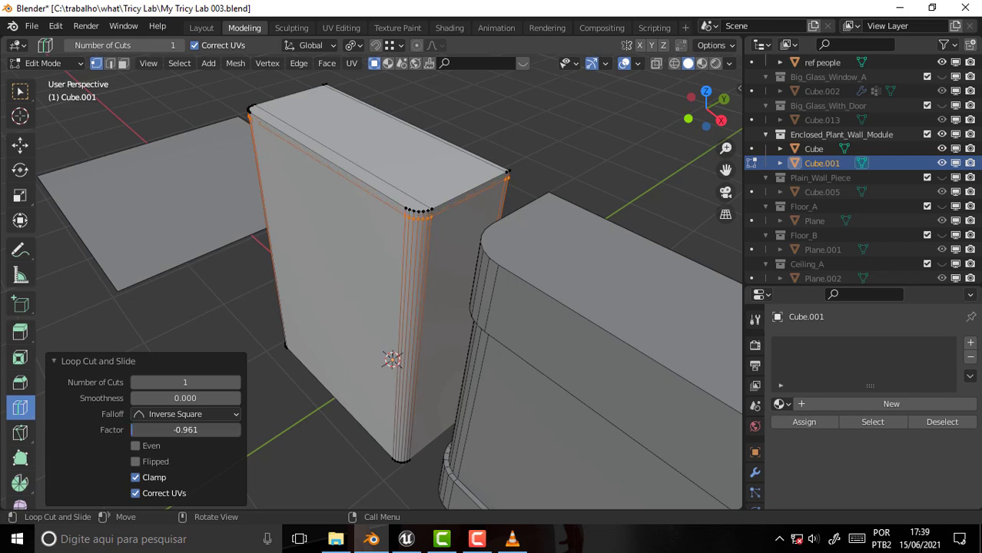
drag(185, 430, 173, 429)
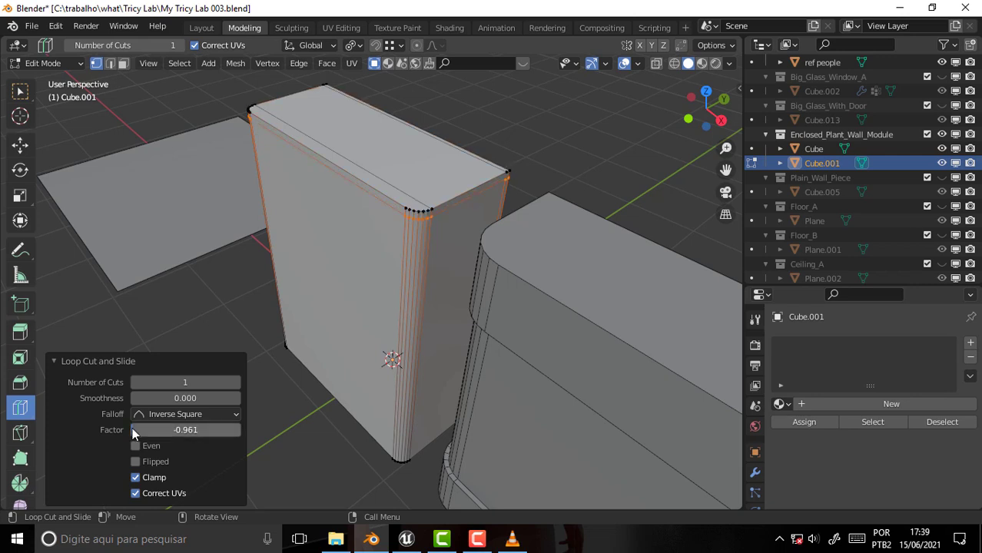
mouse_move(506, 62)
middle_down()
mouse_move(530, 90)
mouse_move(566, 479)
mouse_move(635, 494)
mouse_move(696, 483)
mouse_move(653, 483)
middle_up()
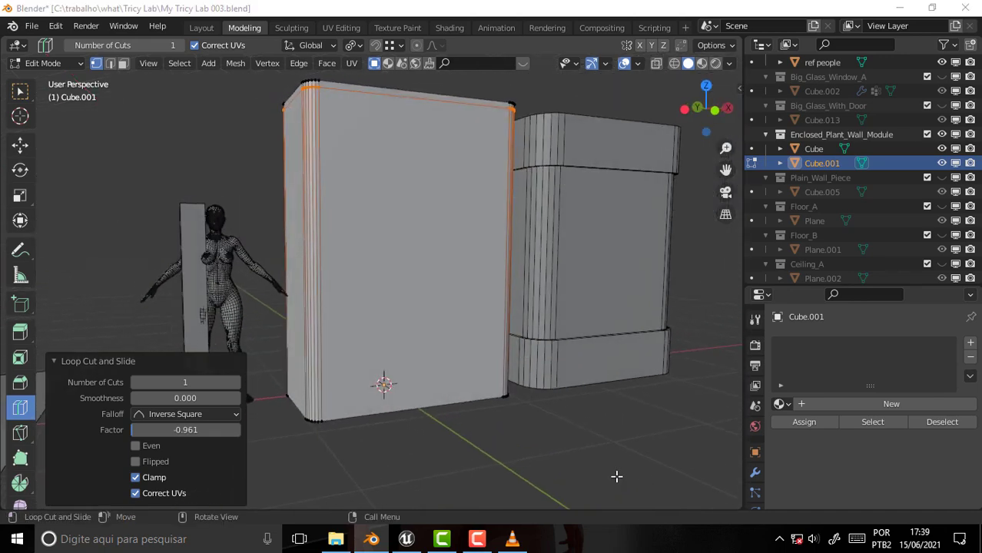
Return to the Select Box tool and, in face mode, select the face loop along the top bevel
click(20, 92)
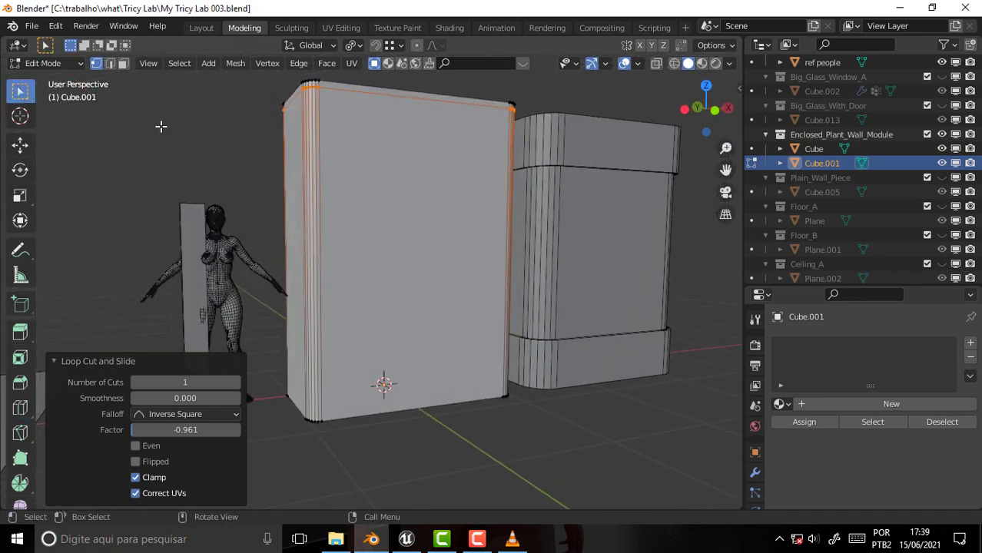
click(160, 127)
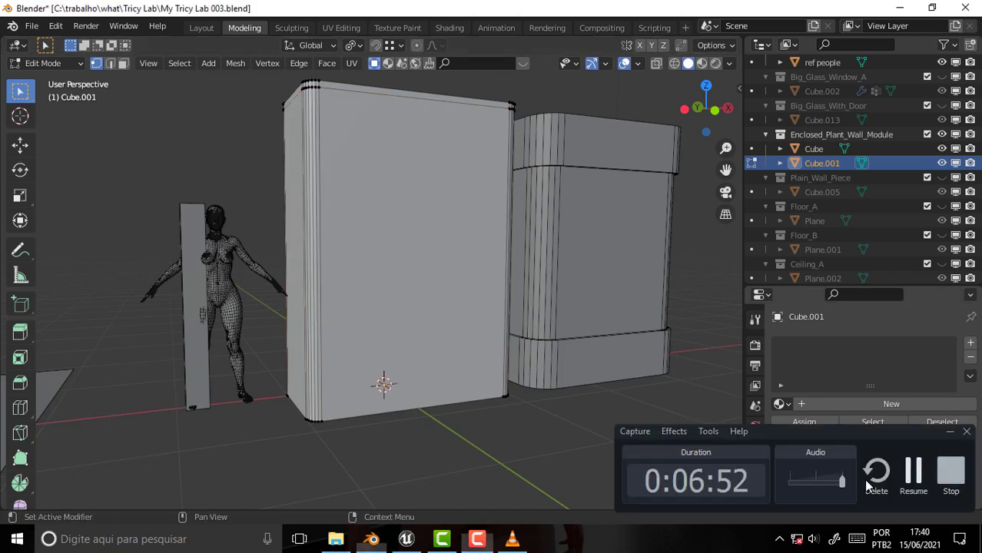
mouse_move(531, 228)
middle_down()
mouse_move(530, 329)
mouse_move(486, 328)
mouse_move(142, 166)
middle_up()
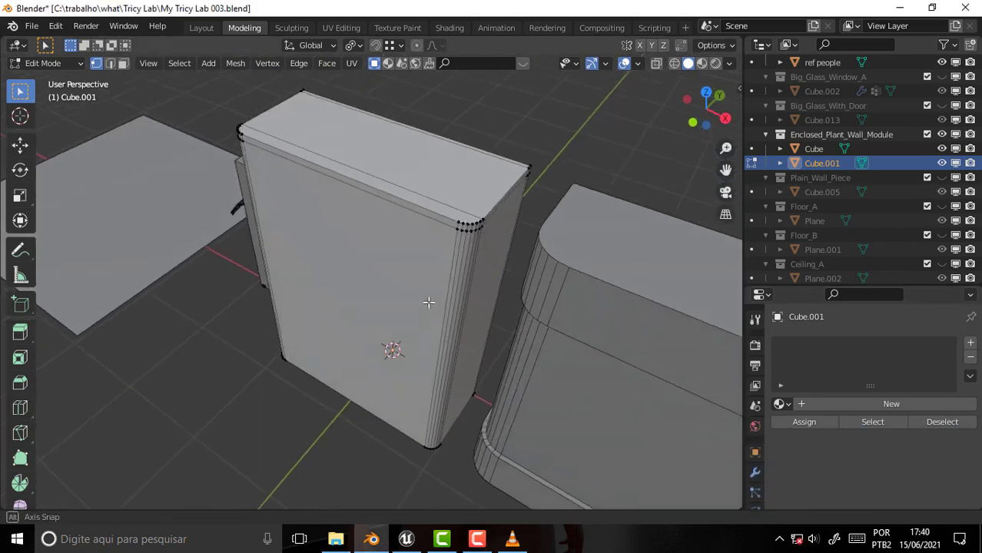
click(125, 63)
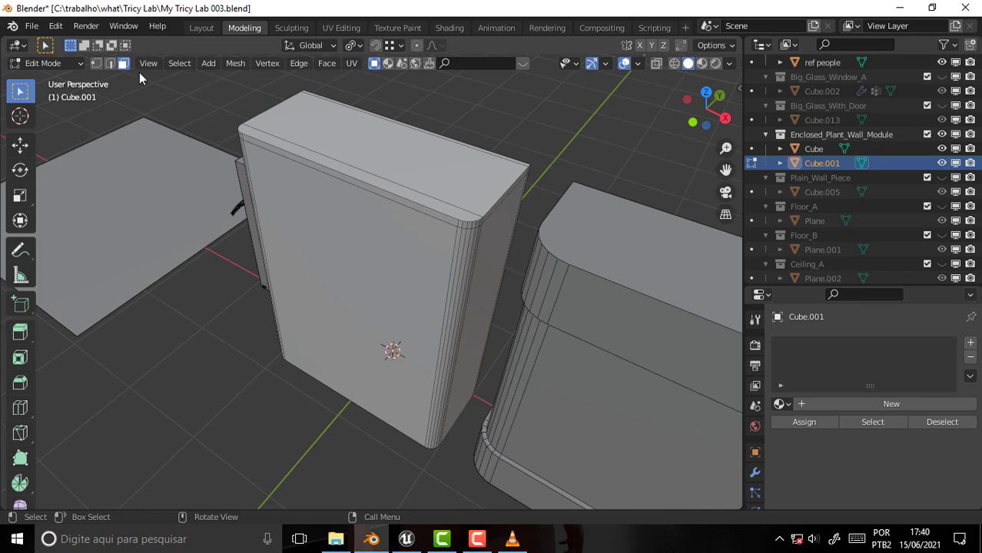
alt+click(455, 223)
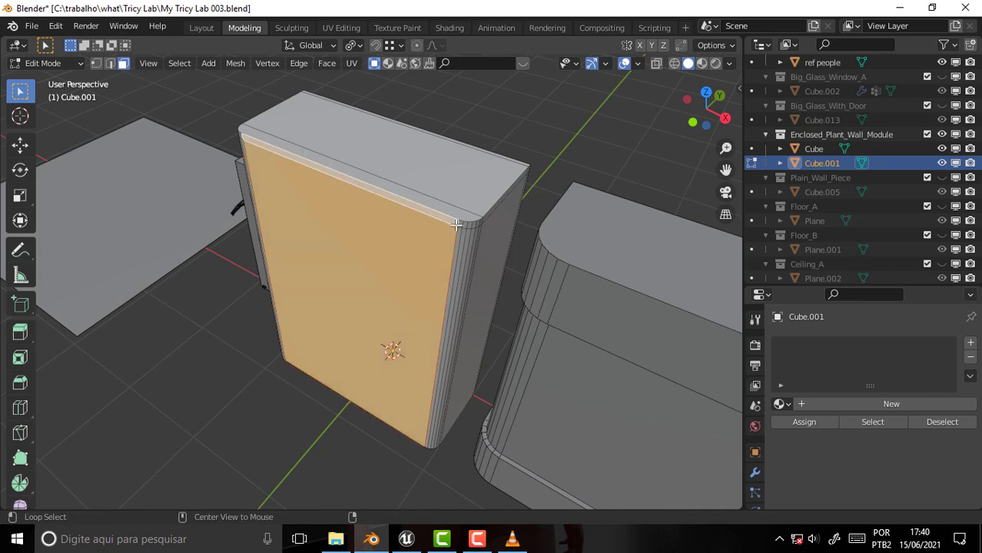
alt+click(456, 223)
mouse_move(531, 191)
middle_down()
mouse_move(361, 172)
mouse_move(370, 175)
middle_up()
scroll(342, 186, up, 3)
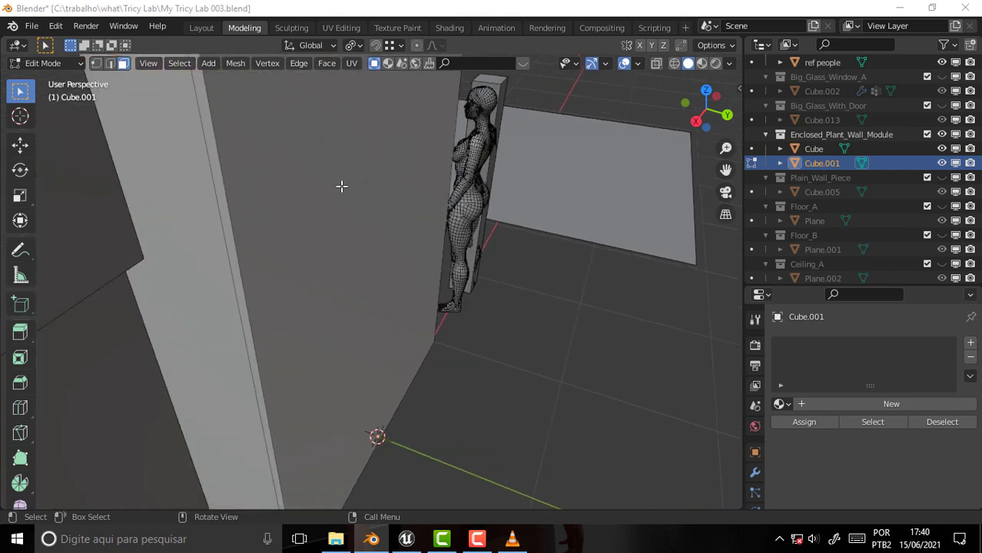
Select the wall's top edge loop together with the vertical corner edge
click(223, 208)
scroll(362, 196, down, 2)
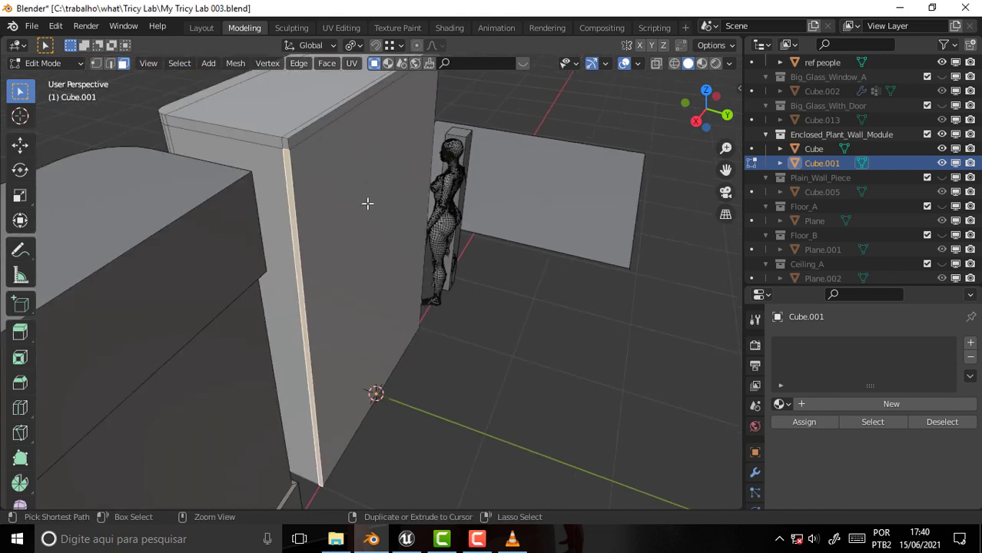
alt+click(367, 201)
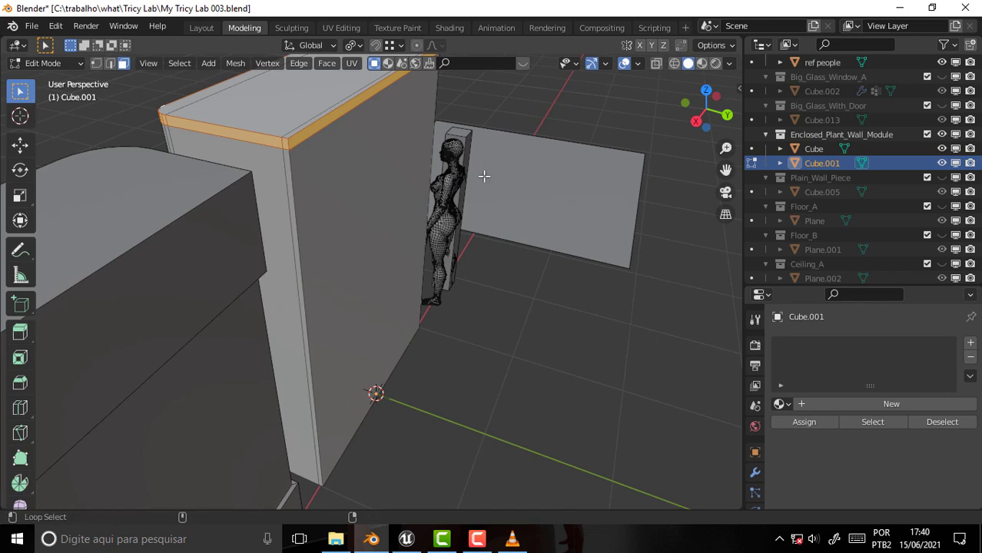
alt+click(285, 152)
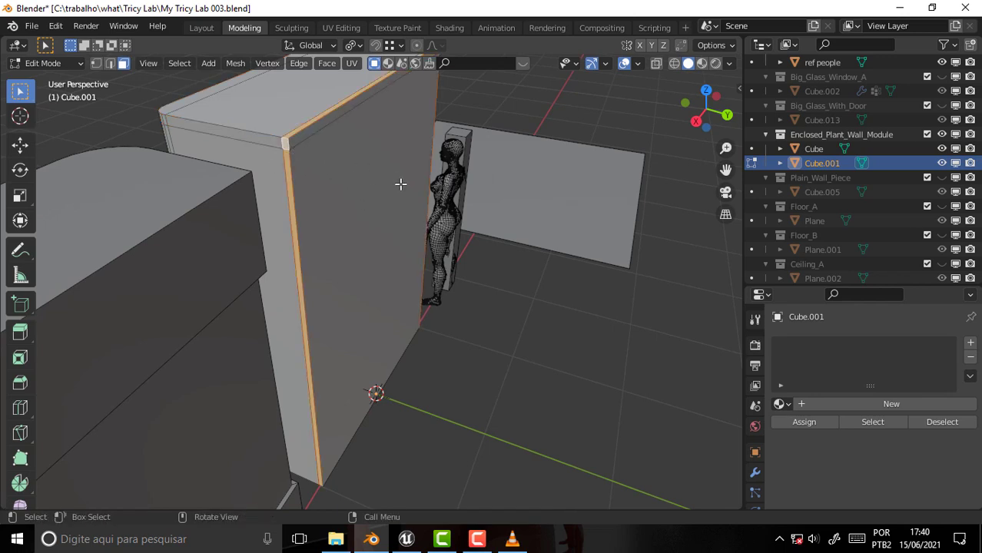
alt+click(290, 159)
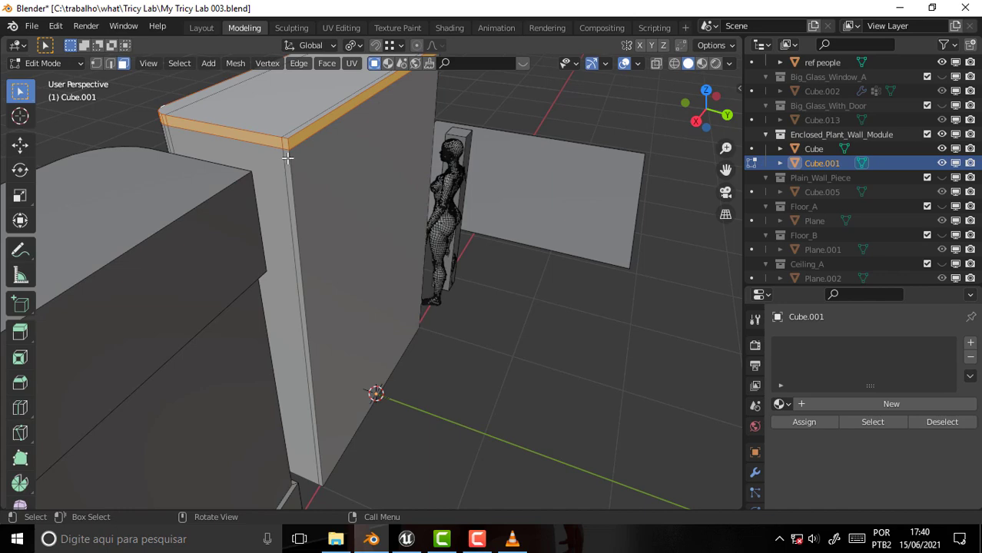
ctrl+click(288, 159)
mouse_move(541, 193)
middle_down()
mouse_move(315, 223)
mouse_move(470, 222)
middle_up()
Add the vertical corner edge to the selection, undoing the stray front-face picks
ctrl+click(438, 221)
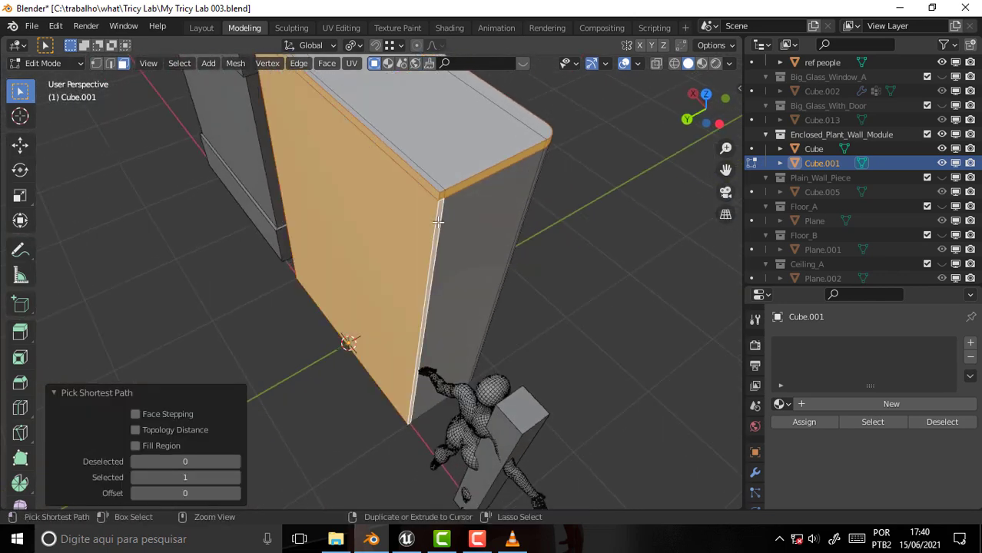
key(ctrl+z)
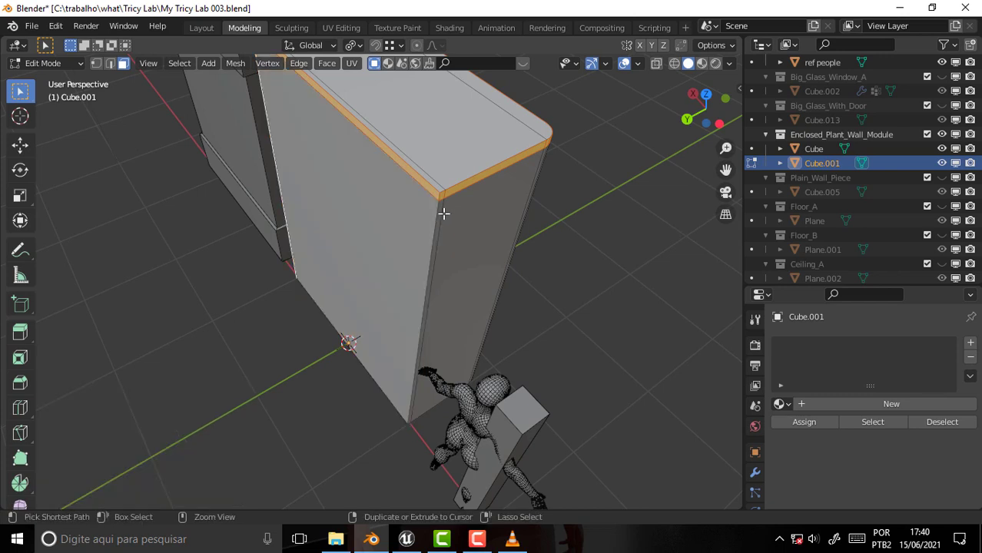
ctrl+click(438, 209)
key(ctrl+z)
ctrl+click(442, 208)
key(ctrl+z)
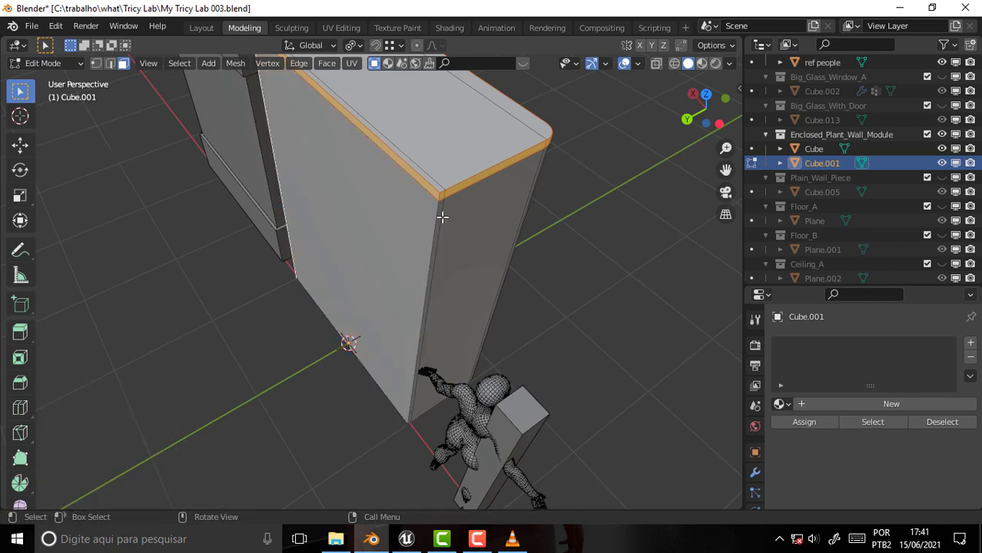
shift+click(438, 212)
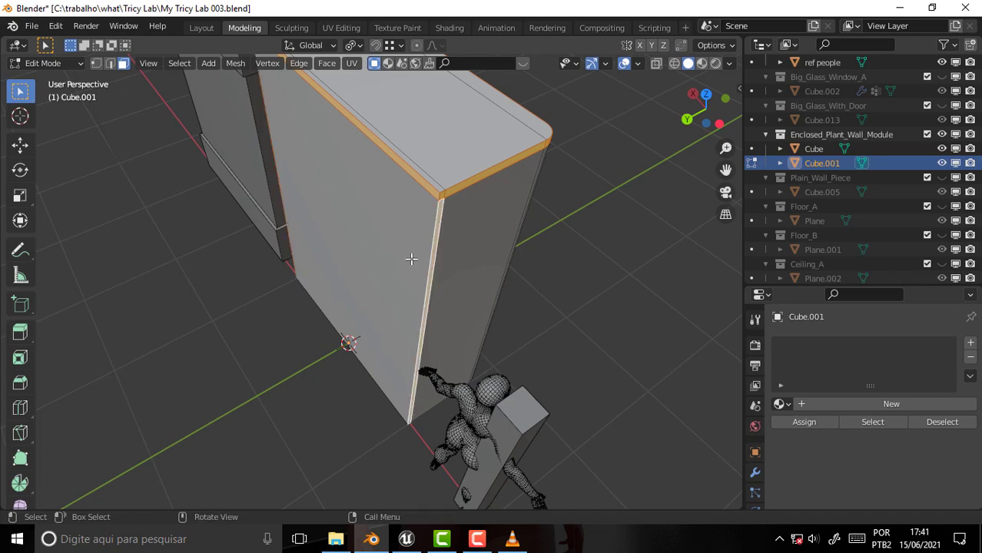
middle_drag(411, 258, 581, 254)
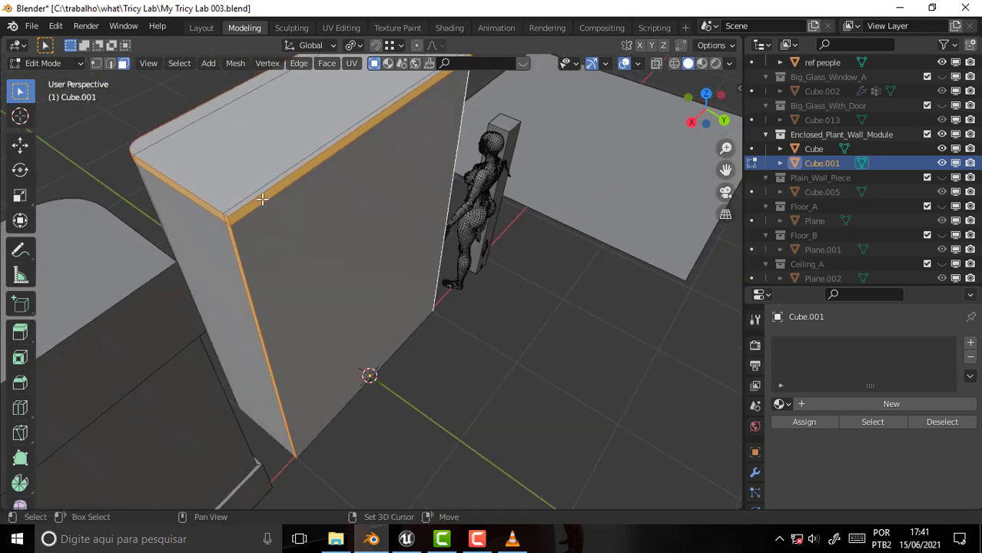
middle_drag(445, 277, 683, 248)
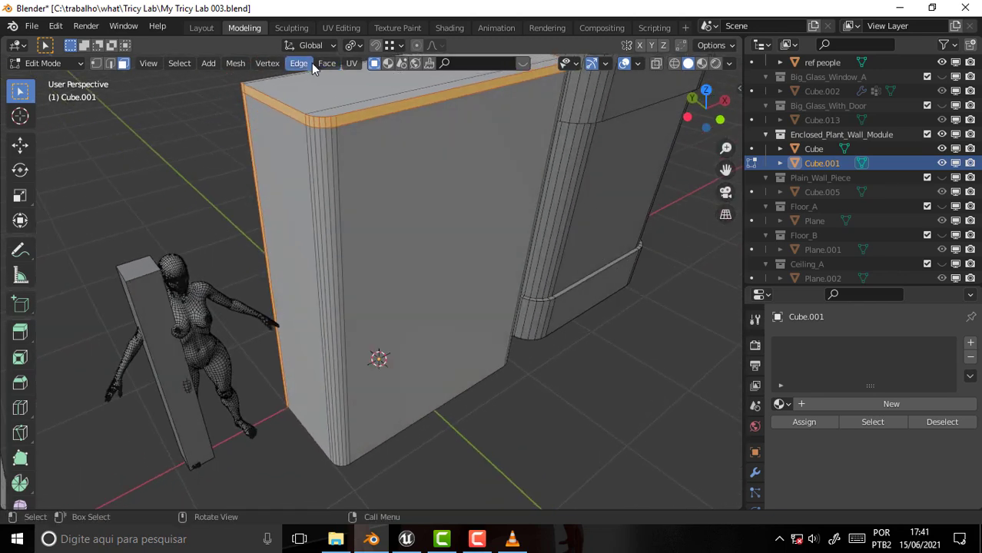
Try extruding the top band along its normals, then undo it
click(326, 64)
click(385, 94)
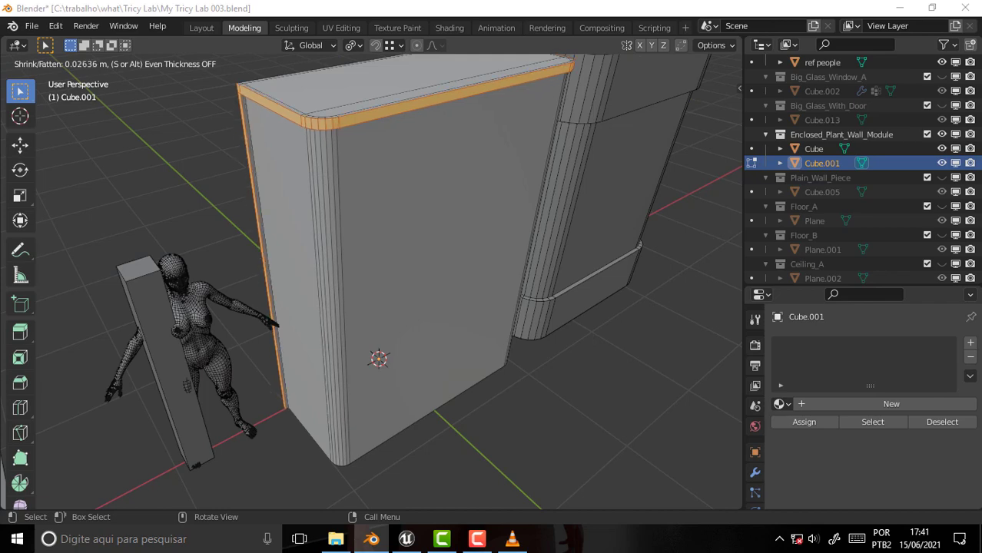
click(522, 103)
mouse_move(522, 103)
middle_down()
mouse_move(394, 421)
mouse_move(416, 439)
mouse_move(447, 92)
mouse_move(461, 144)
middle_up()
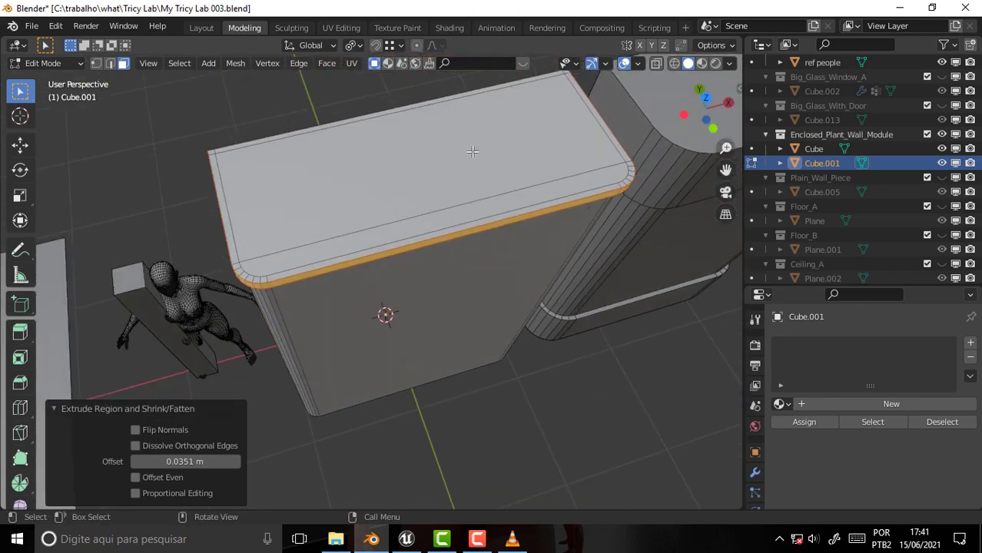
key(ctrl+z)
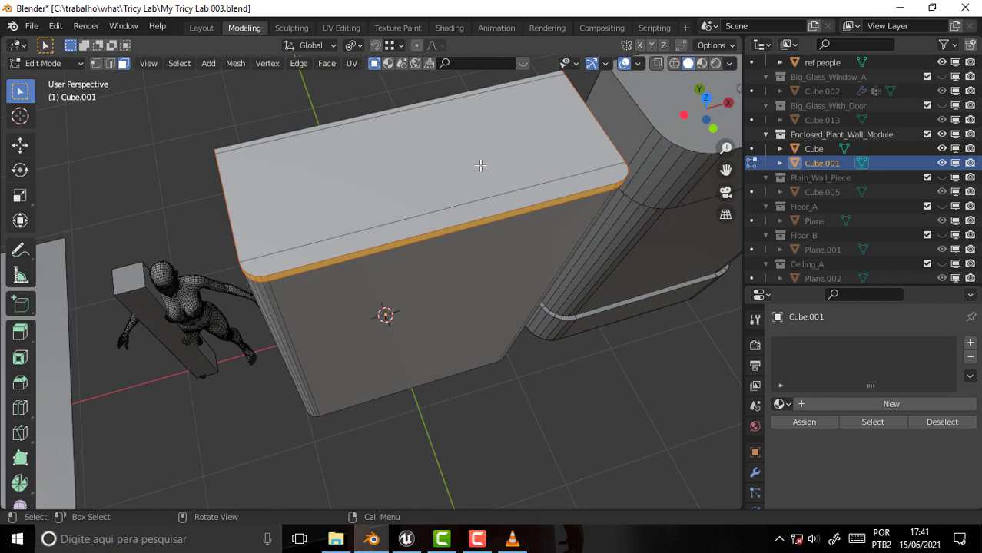
key(e)
key(Escape)
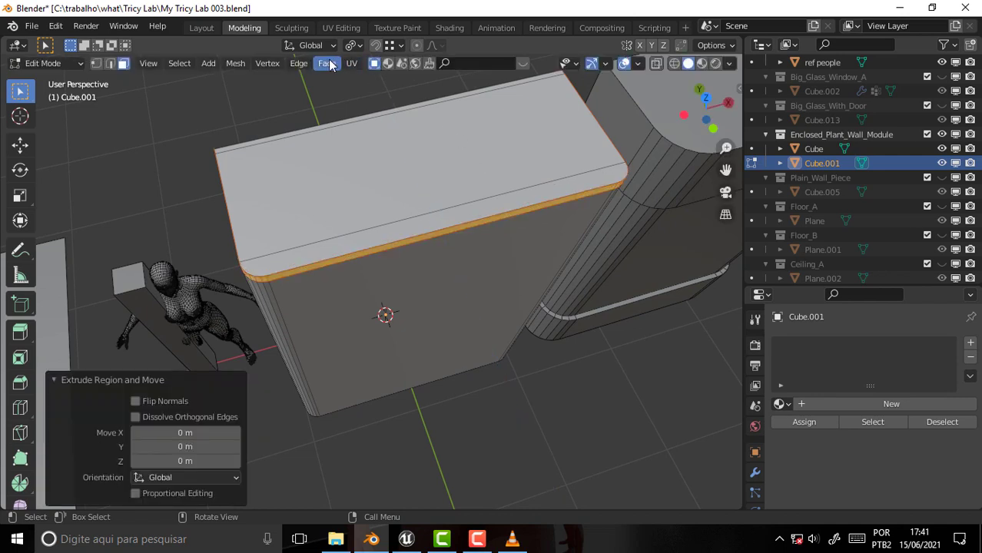
Extrude the top band and corner strip along normals by 0.0227 m, then glance at the tutorial
click(327, 64)
click(372, 95)
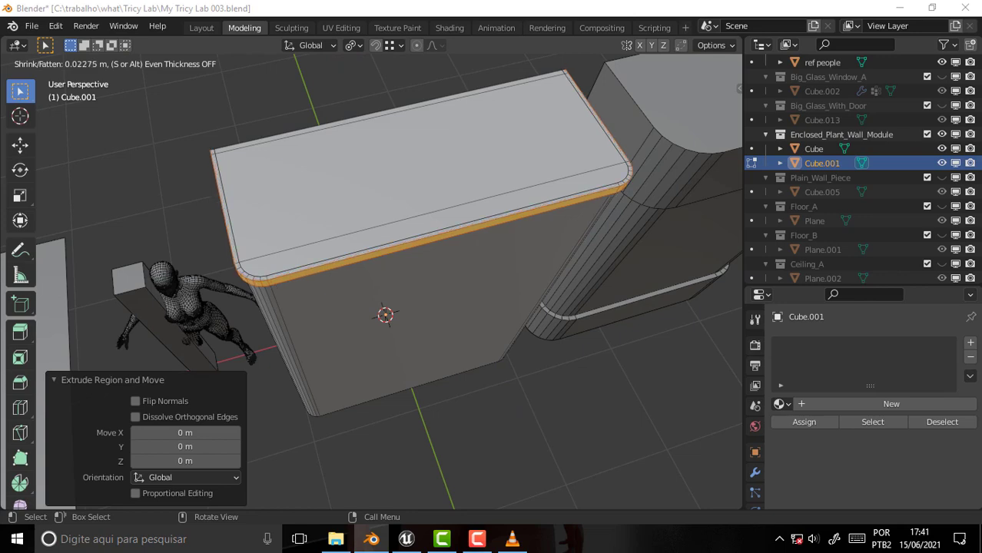
key(Return)
mouse_move(368, 482)
middle_down()
mouse_move(326, 68)
mouse_move(439, 92)
mouse_move(439, 151)
mouse_move(343, 137)
mouse_move(417, 148)
middle_up()
scroll(372, 166, down, 3)
mouse_move(351, 182)
middle_down()
mouse_move(450, 191)
mouse_move(423, 197)
mouse_move(427, 217)
mouse_move(466, 192)
mouse_move(469, 262)
middle_up()
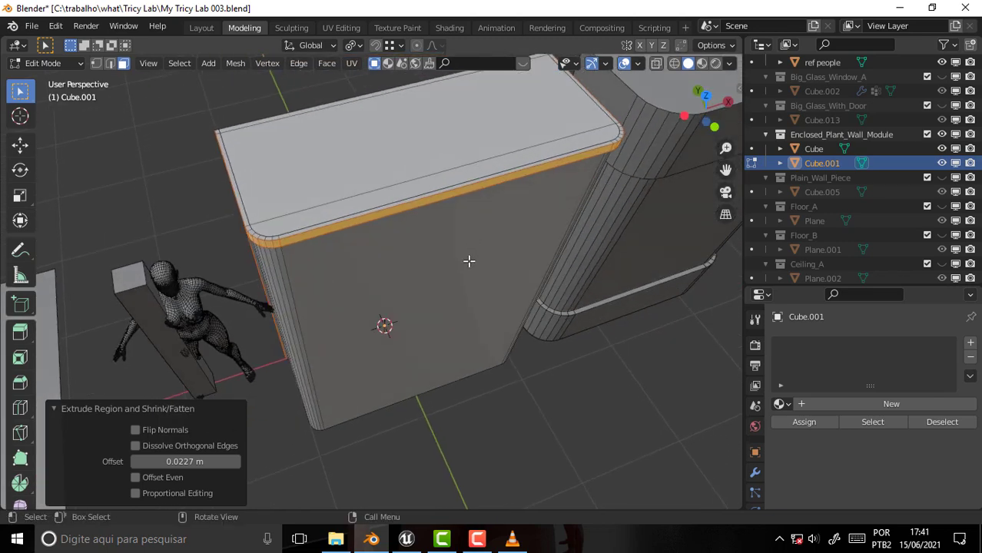
click(512, 539)
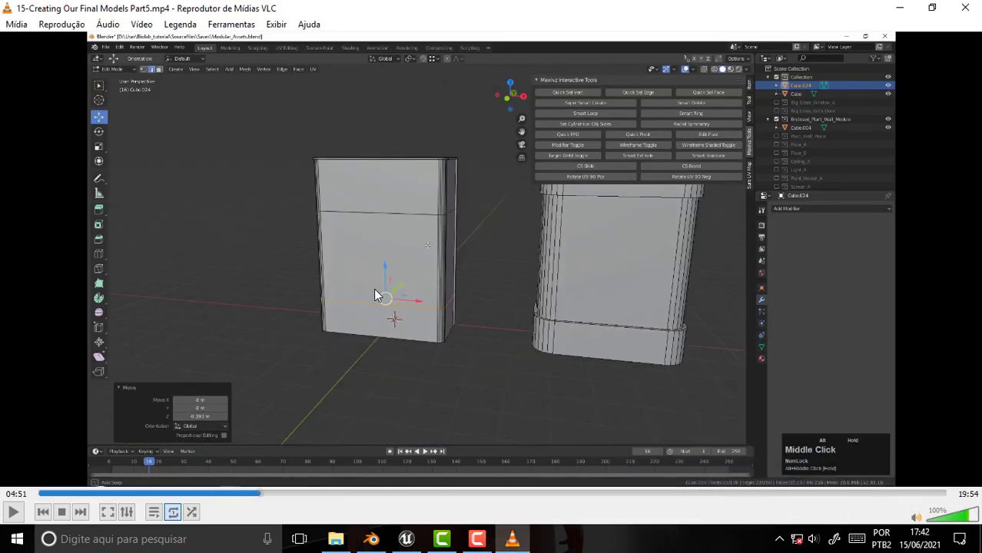
click(371, 538)
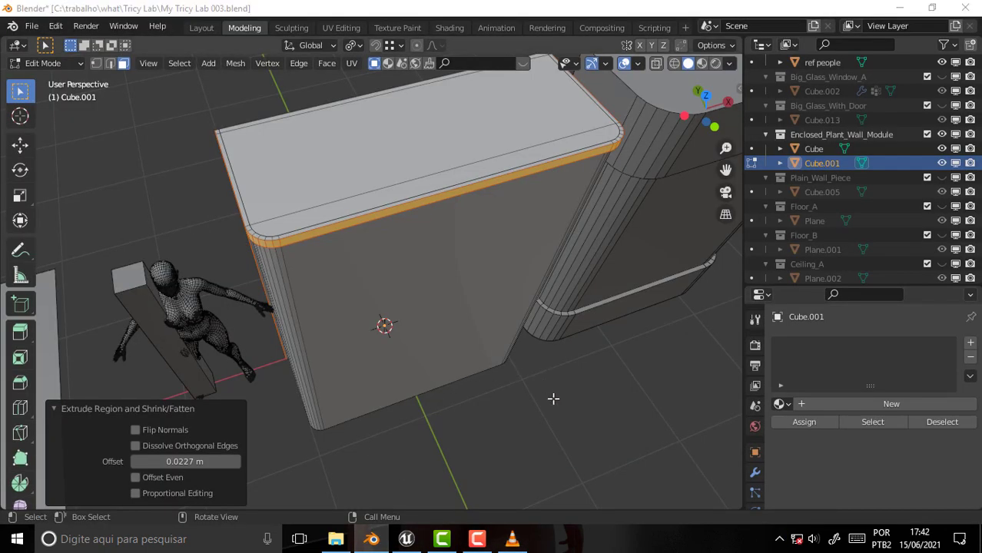
From the front orthographic view, add horizontal edge loops, sliding the upper one to about -0.35
key(KP_1)
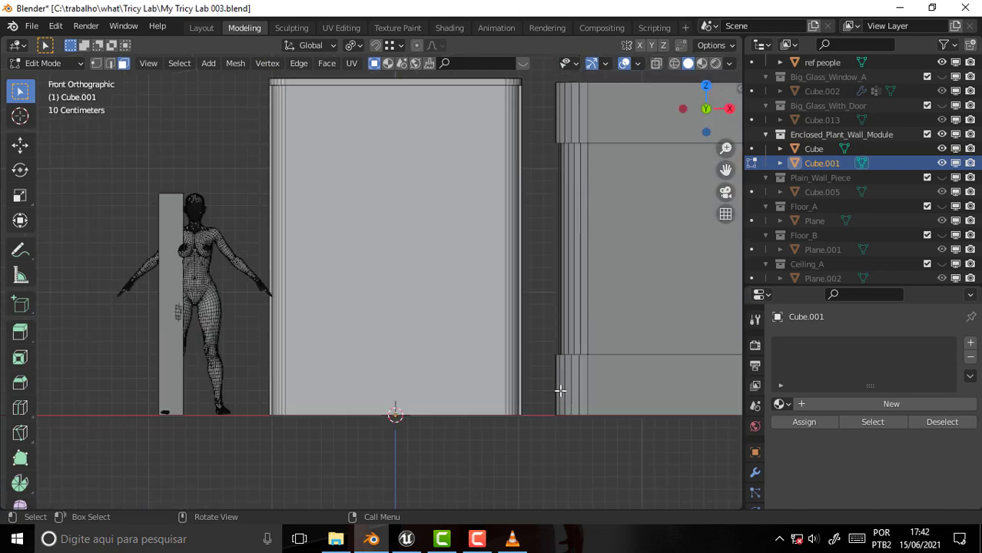
scroll(523, 361, down, 2)
scroll(523, 361, up, 1)
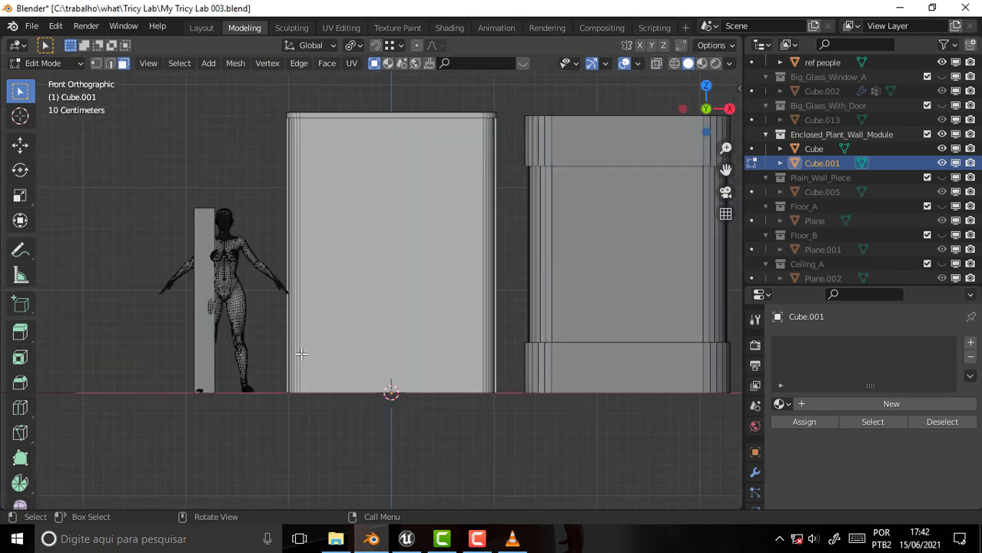
click(19, 411)
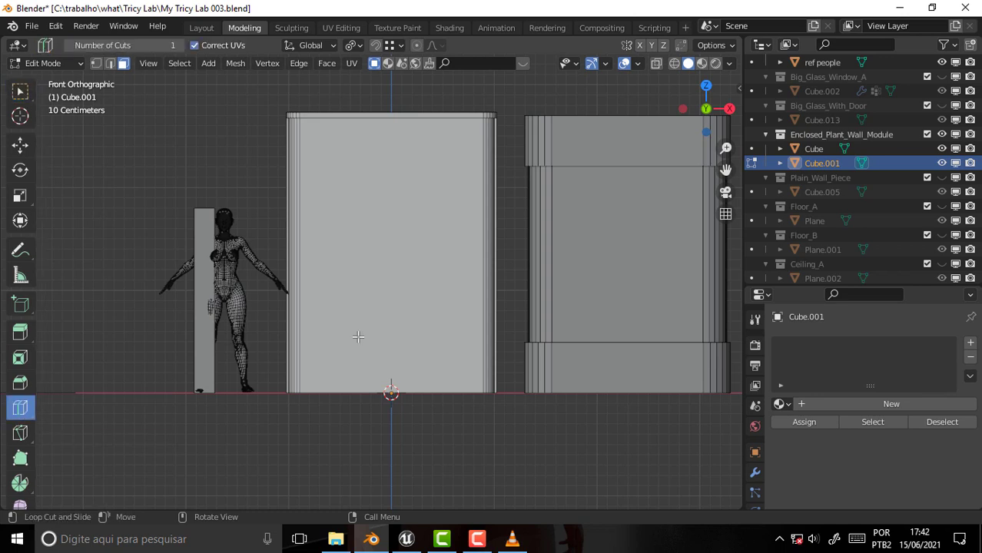
double_click(283, 286)
mouse_move(180, 429)
mouse_down()
mouse_move(219, 429)
mouse_move(195, 438)
mouse_up()
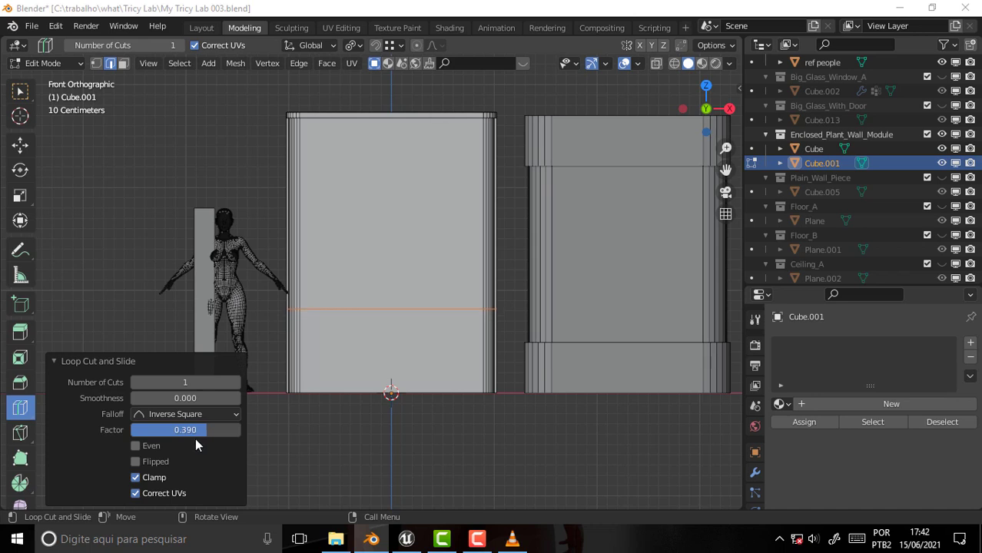
drag(325, 204, 325, 201)
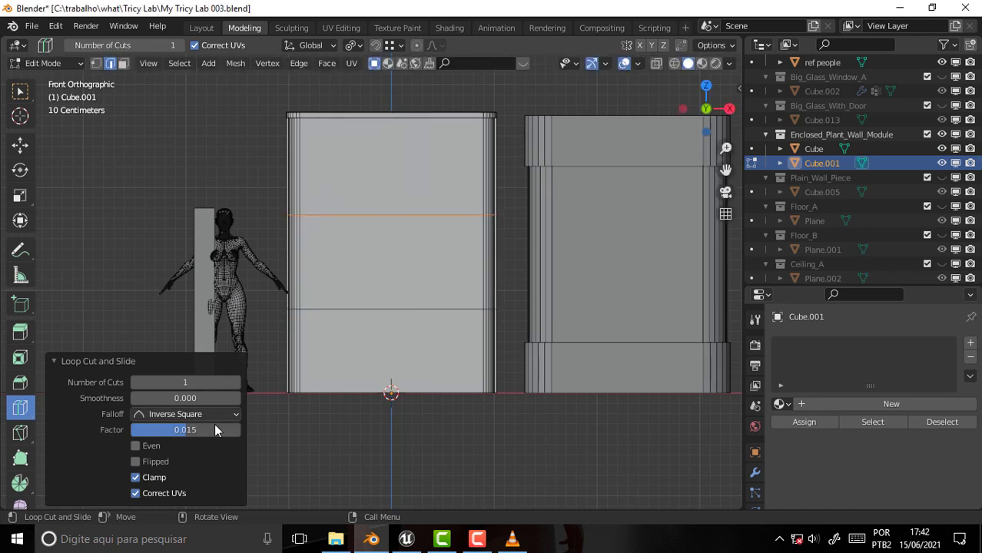
drag(188, 430, 158, 430)
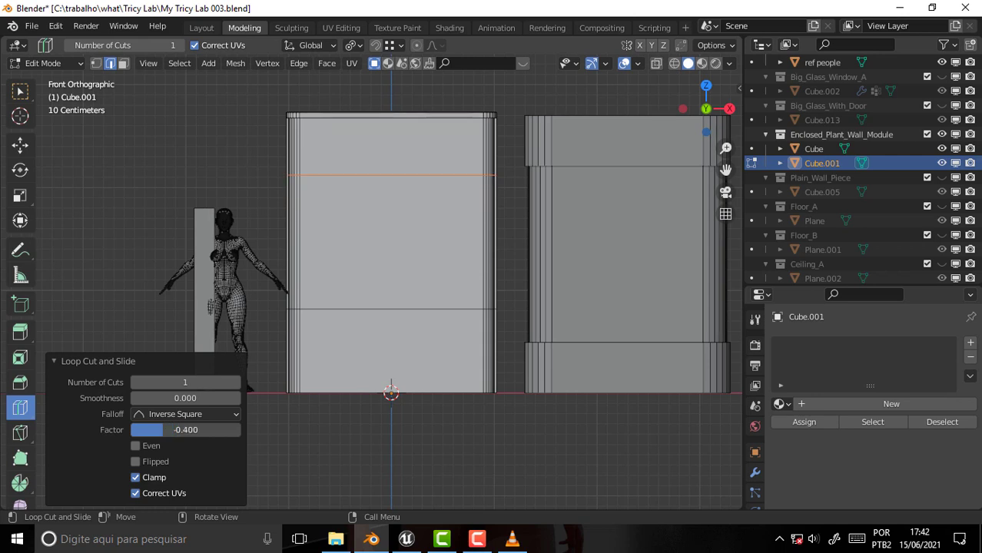
drag(184, 431, 194, 430)
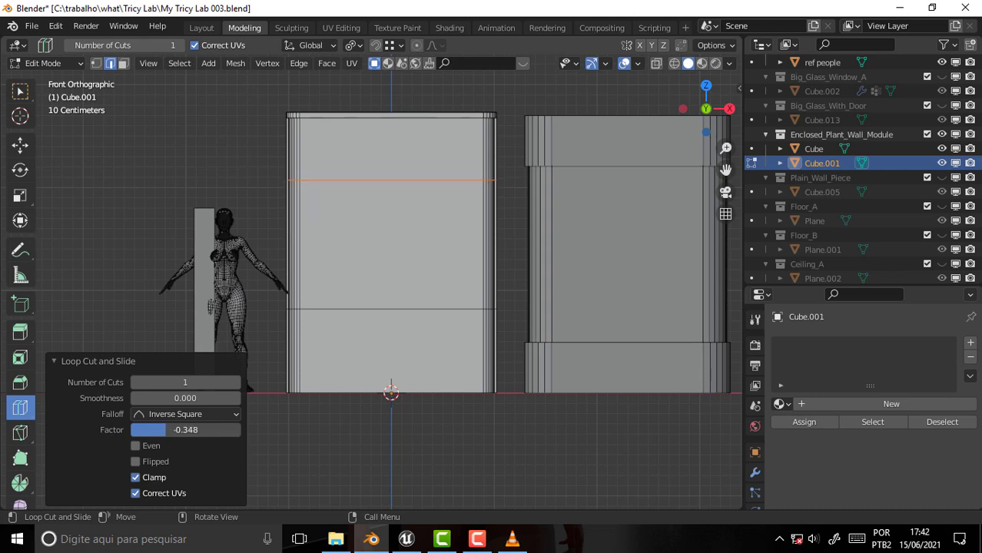
key(g)
click(183, 195)
Return to perspective view and the box-select tool, clearing the edge loop selection
key(KP_5)
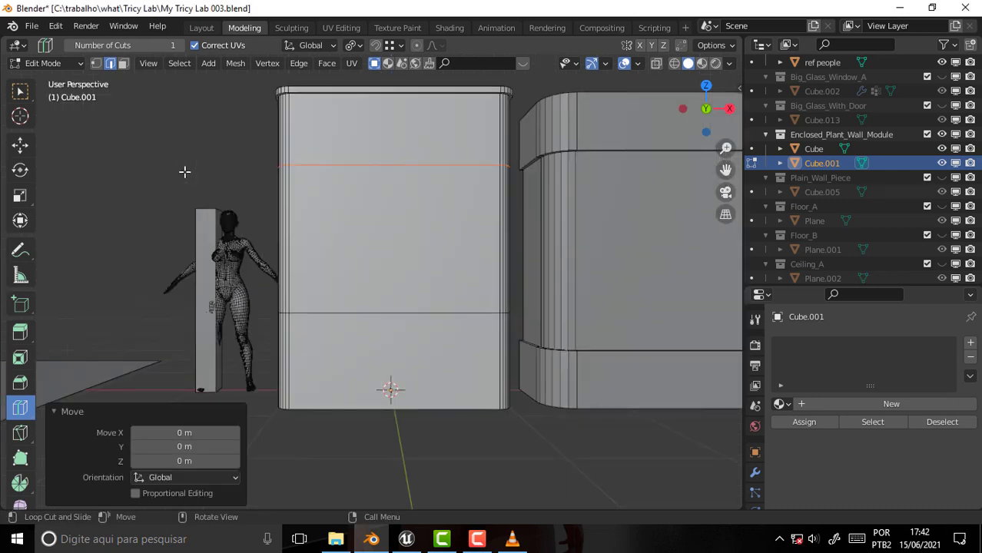
mouse_move(184, 171)
middle_down()
mouse_move(129, 198)
mouse_move(176, 145)
middle_up()
key(ctrl+e)
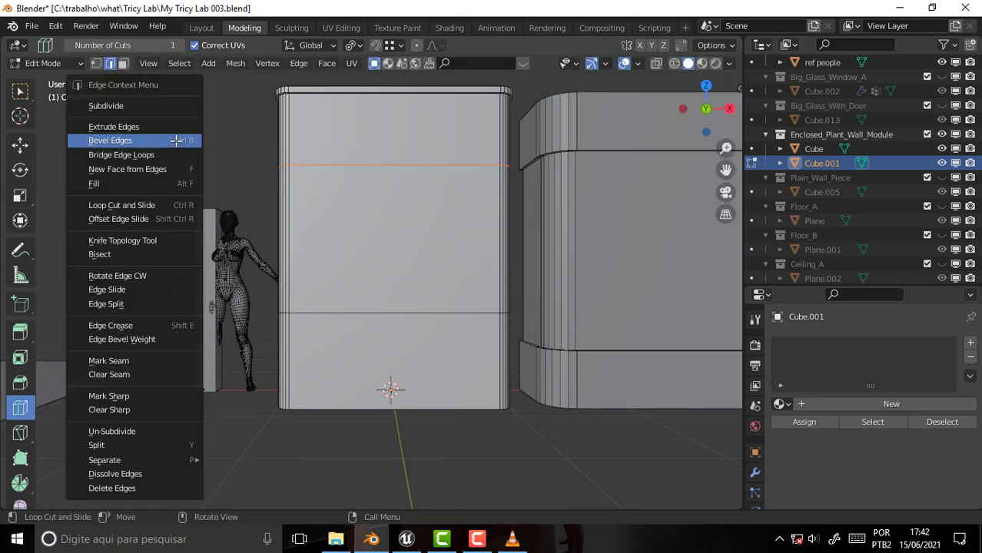
key(Escape)
key(w)
click(136, 122)
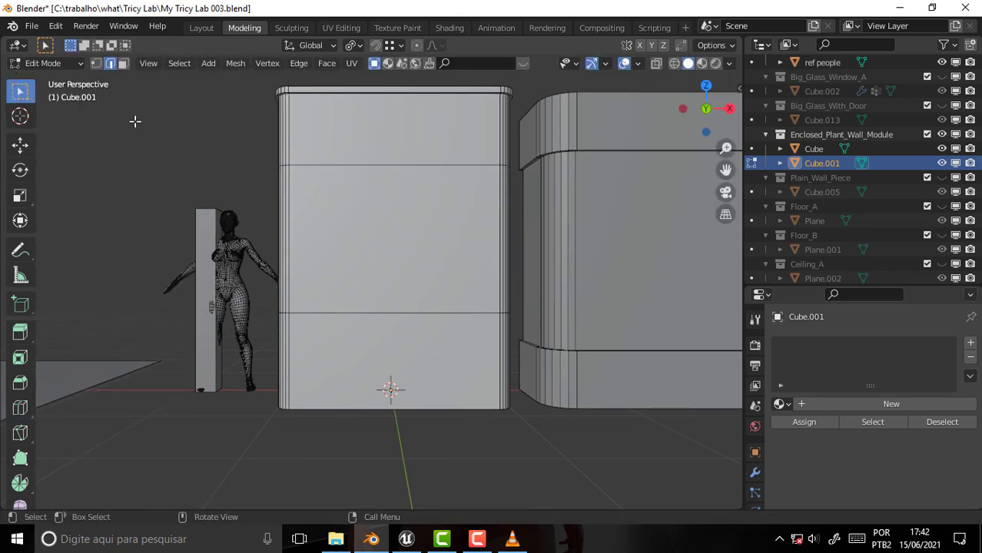
mouse_move(219, 138)
middle_down()
mouse_move(207, 164)
mouse_move(127, 195)
mouse_move(390, 180)
mouse_move(492, 148)
mouse_move(629, 136)
mouse_move(265, 172)
mouse_move(208, 184)
mouse_move(219, 193)
middle_up()
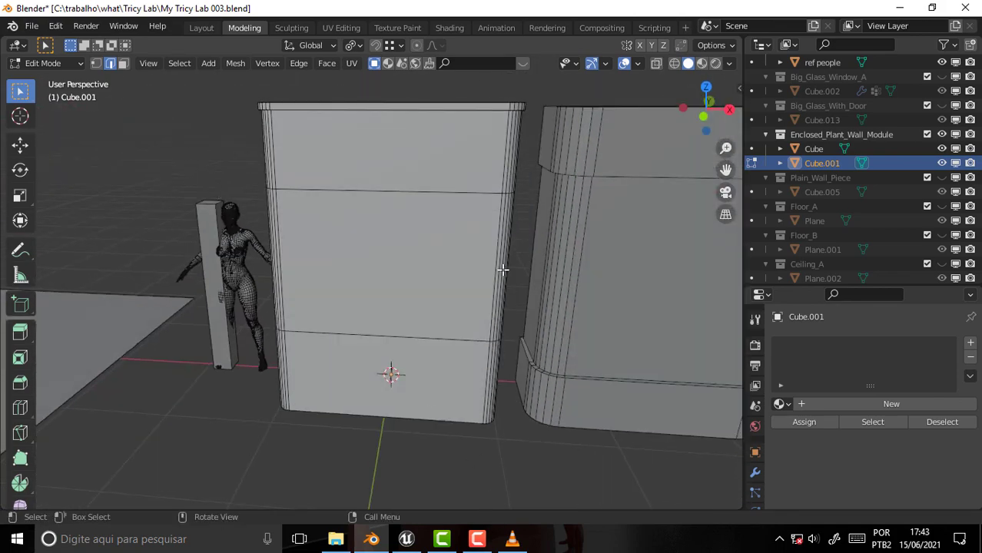
mouse_move(502, 268)
middle_down()
mouse_move(381, 287)
mouse_move(424, 272)
mouse_move(428, 258)
middle_up()
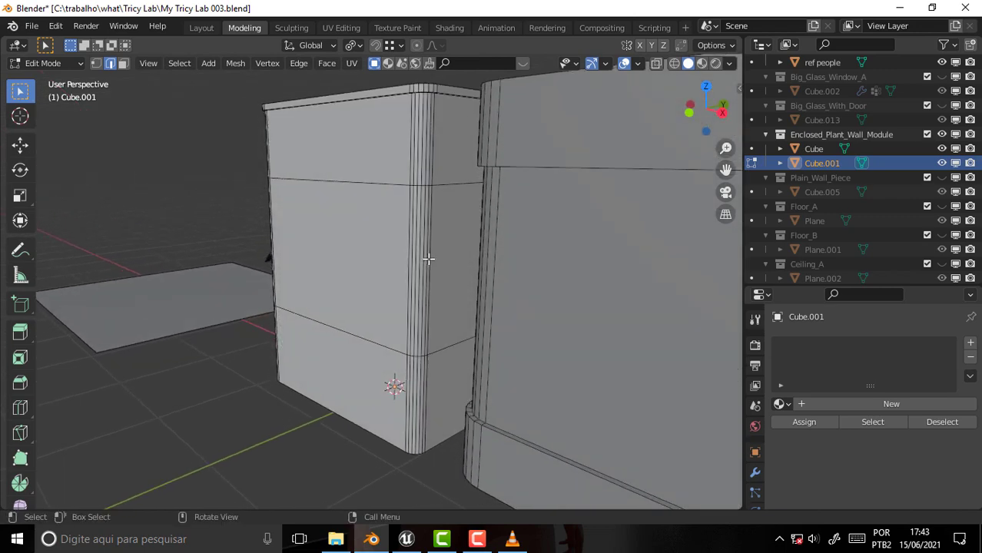
Select the side face between the two loops plus its three thin bevel strips
click(123, 63)
click(437, 249)
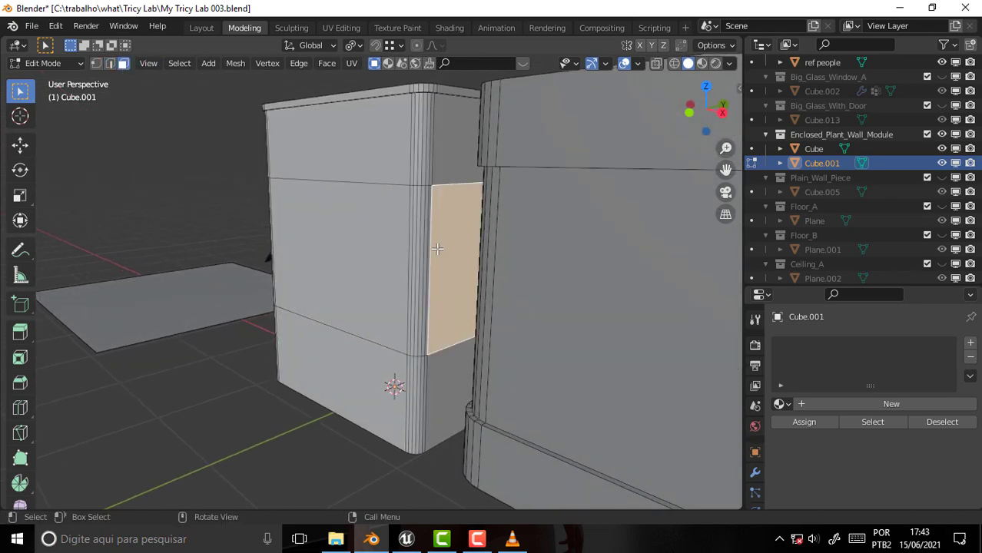
shift+click(425, 251)
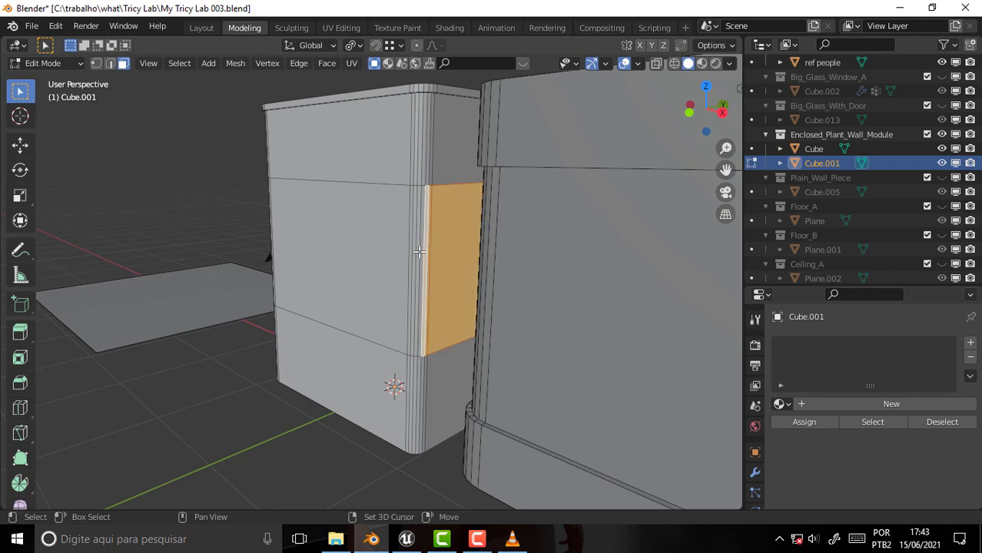
shift+click(419, 254)
shift+click(418, 260)
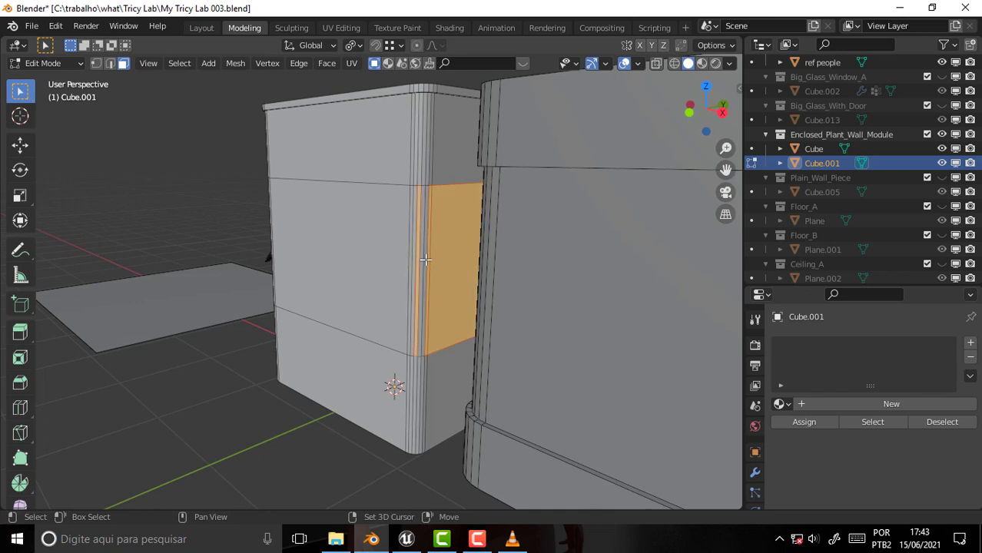
mouse_move(203, 247)
middle_down()
mouse_move(373, 254)
mouse_move(415, 237)
middle_up()
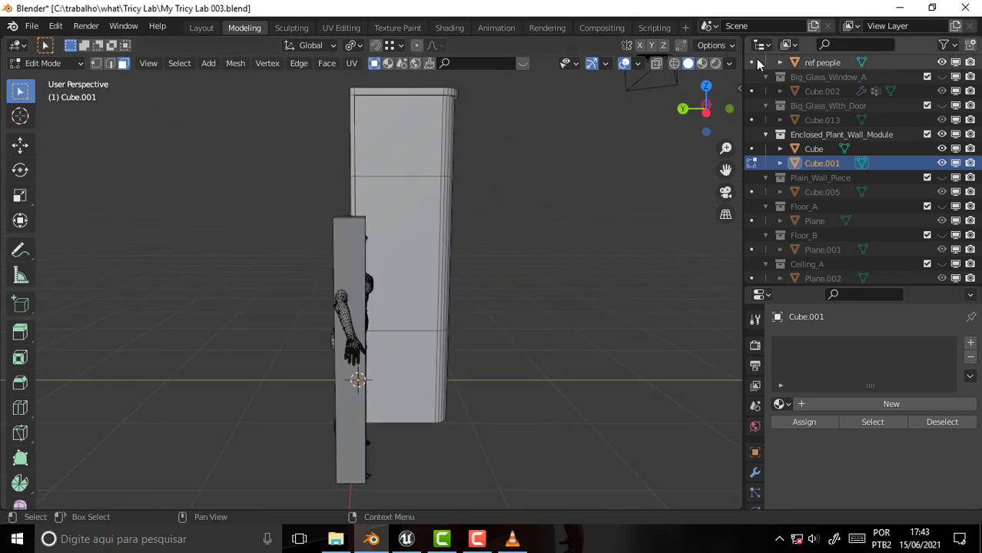
Using X-ray, add the band's narrow side strips and left side face to the selection
click(656, 63)
shift+drag(510, 211, 430, 275)
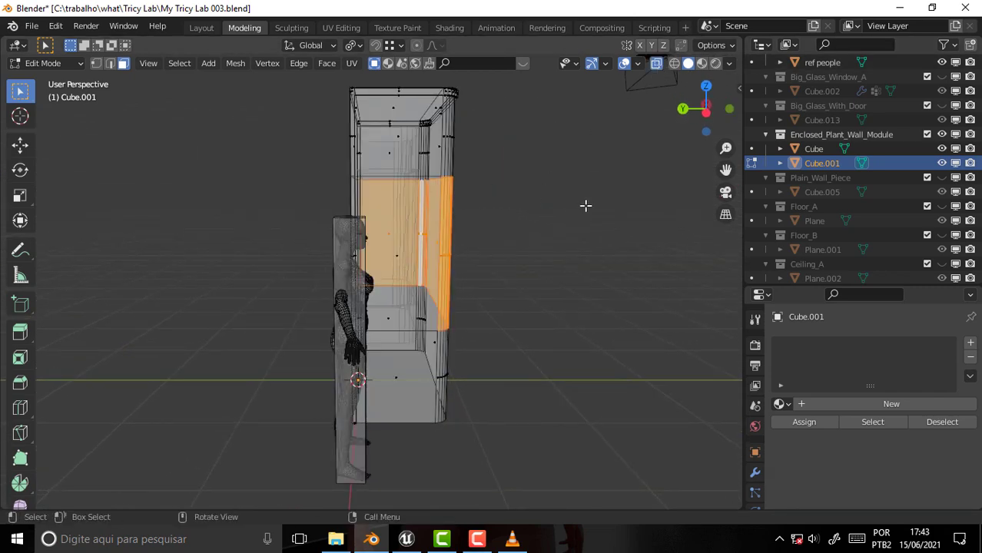
middle_drag(565, 216, 467, 225)
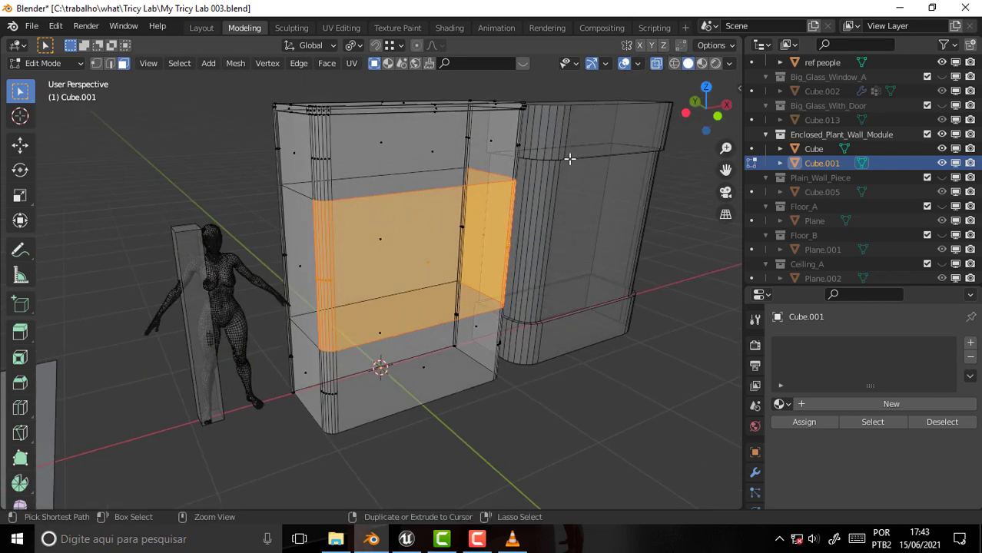
click(656, 63)
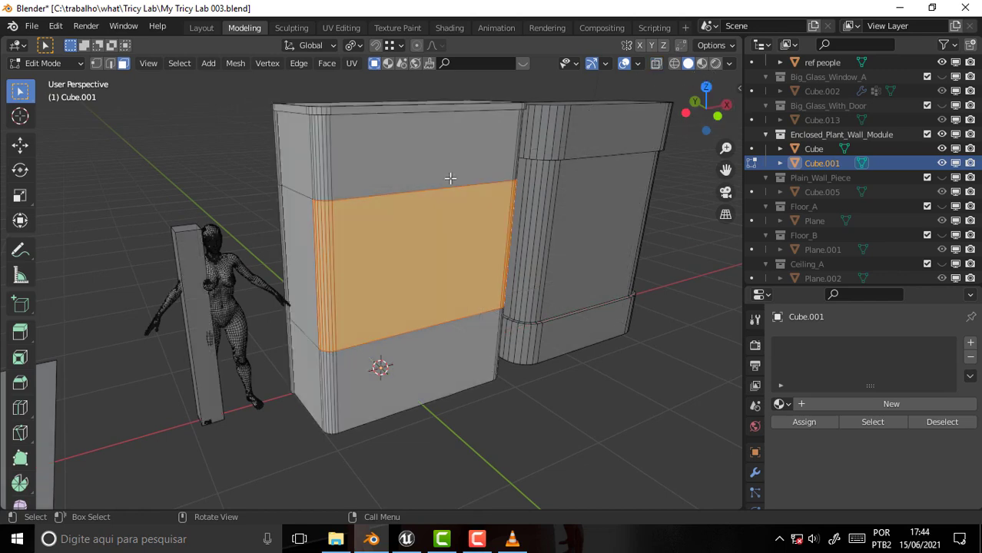
alt+shift+click(305, 250)
mouse_move(346, 248)
middle_down()
mouse_move(372, 247)
mouse_move(336, 246)
mouse_move(340, 201)
mouse_move(403, 210)
mouse_move(412, 259)
mouse_move(469, 251)
middle_up()
scroll(485, 229, up, 1)
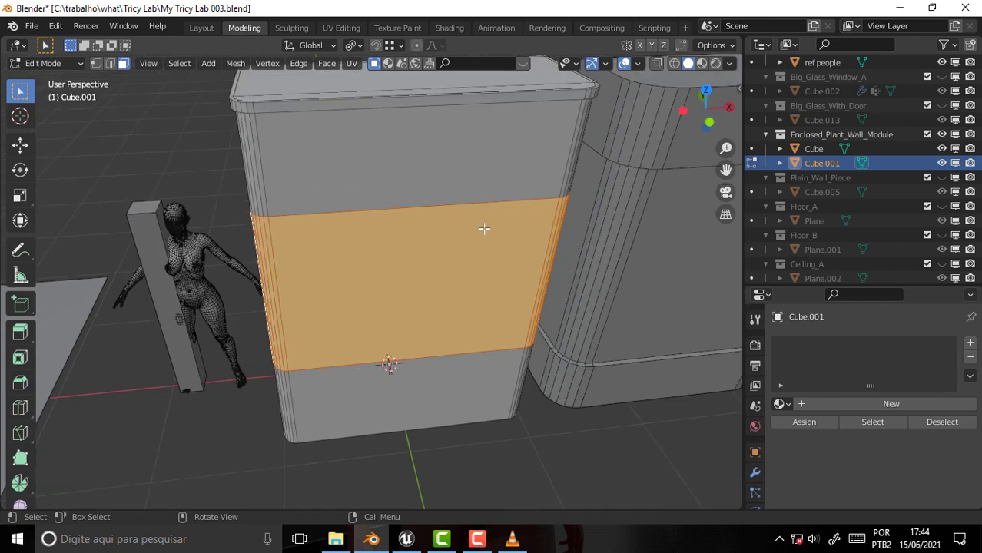
Extrude the band along its normals by -0.0593 m and start deleting its faces
click(329, 66)
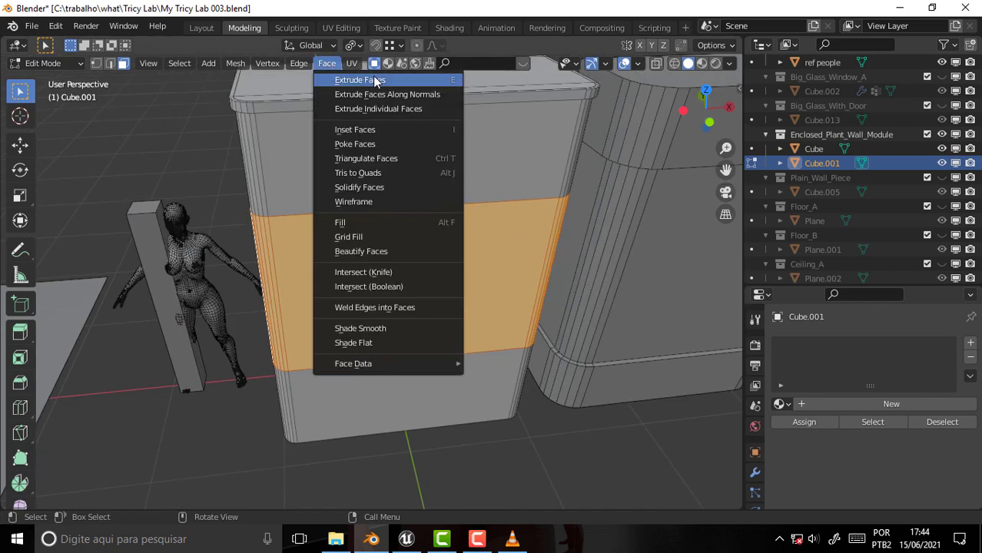
click(385, 95)
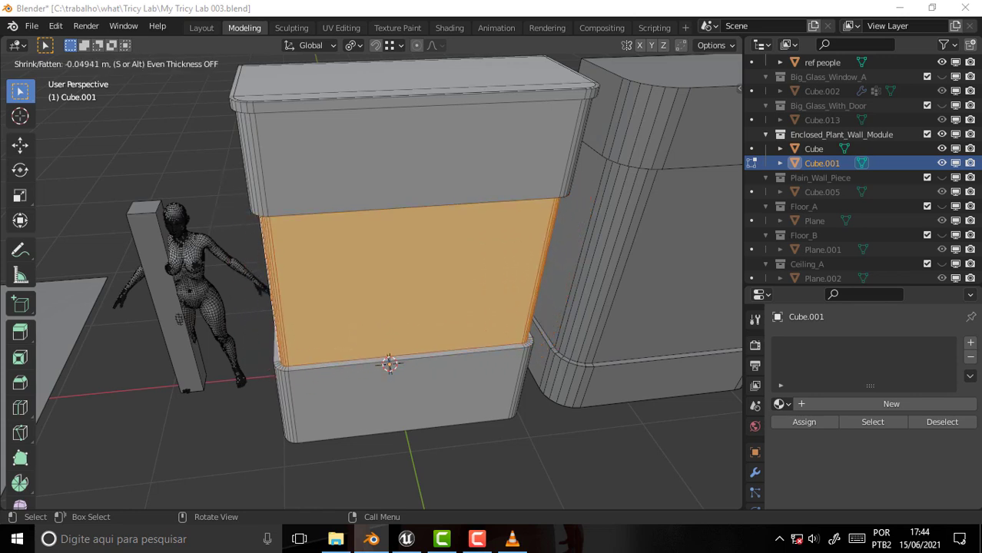
click(423, 100)
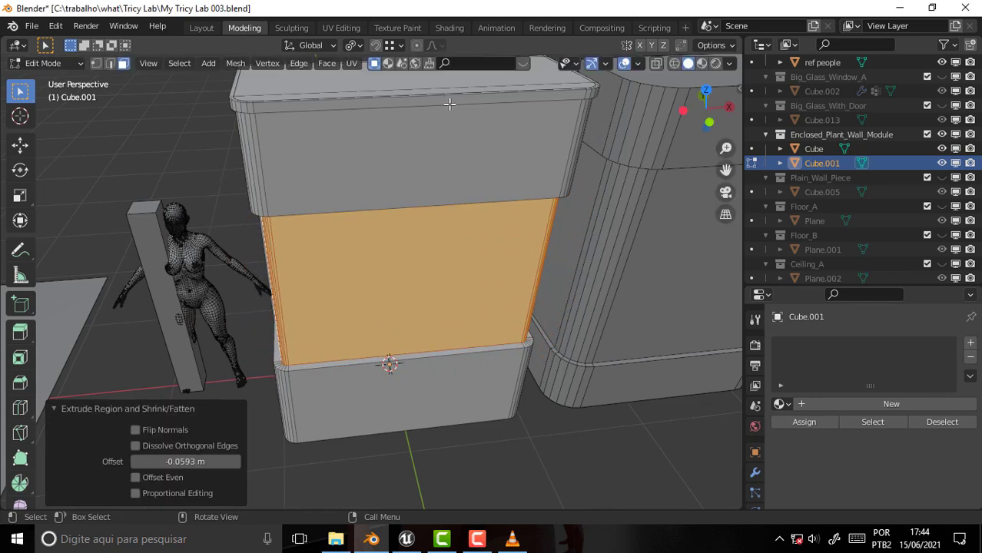
mouse_move(449, 106)
middle_down()
mouse_move(384, 497)
mouse_move(418, 77)
middle_up()
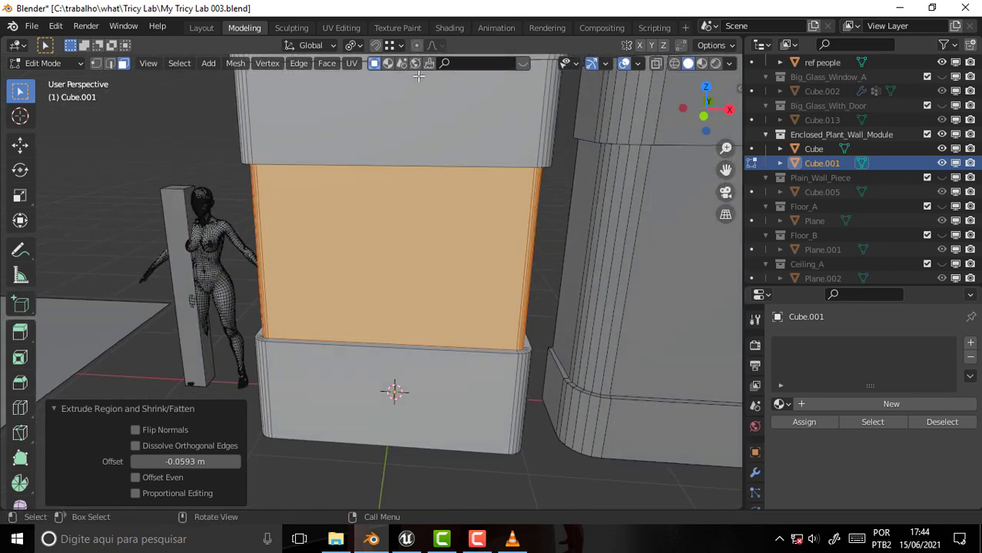
key(x)
click(420, 153)
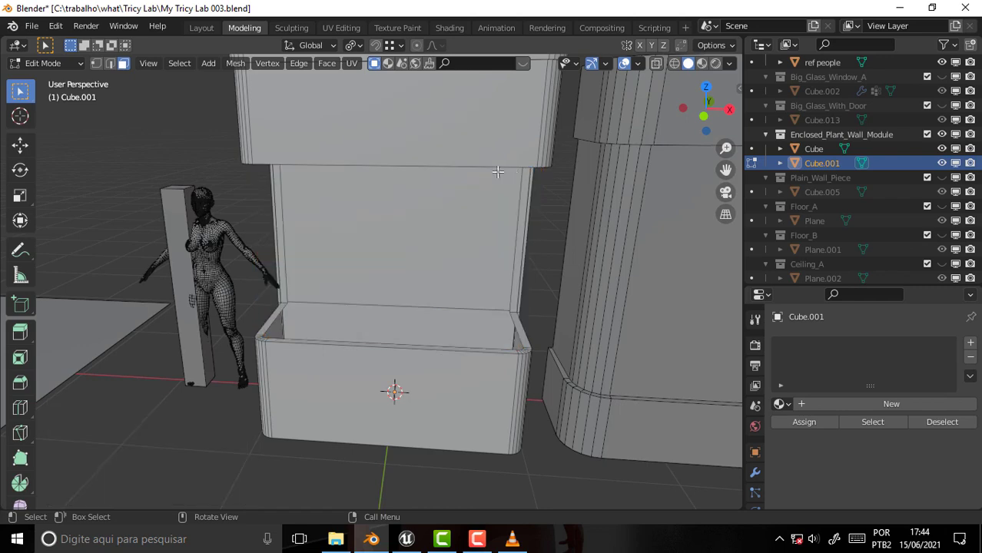
scroll(517, 176, up, 2)
mouse_move(517, 175)
middle_down()
mouse_move(506, 193)
mouse_move(555, 207)
middle_up()
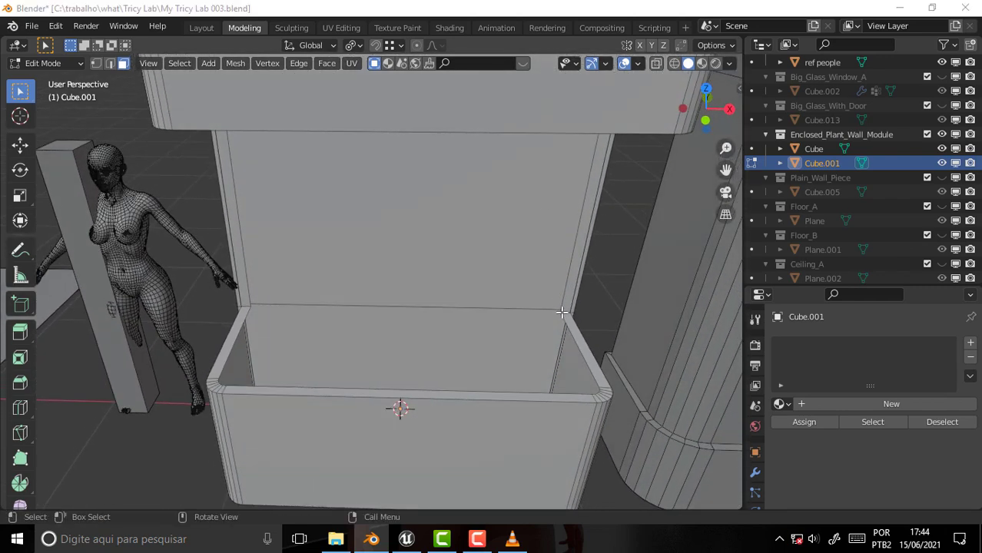
scroll(546, 301, down, 1)
scroll(541, 299, up, 2)
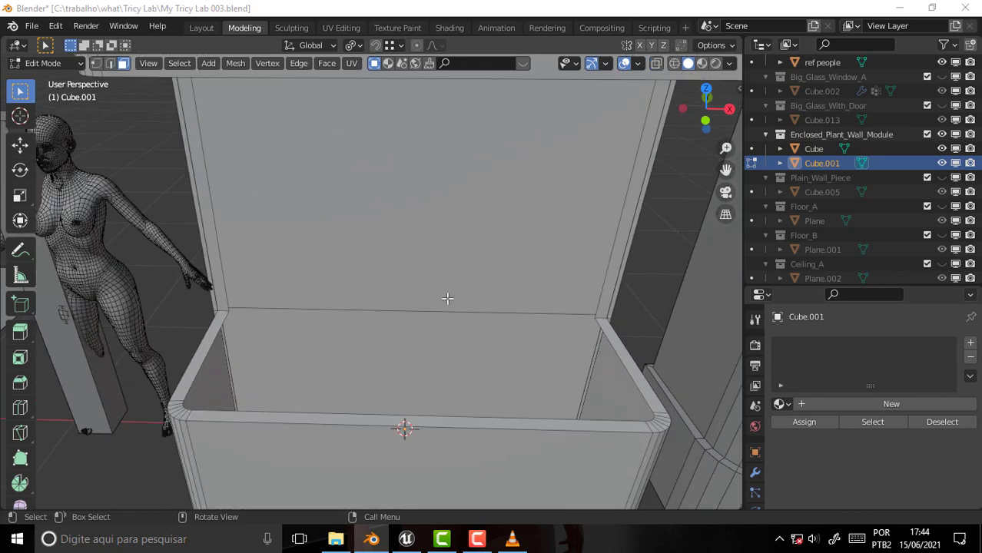
mouse_move(447, 298)
middle_down()
mouse_move(462, 338)
mouse_move(439, 357)
middle_up()
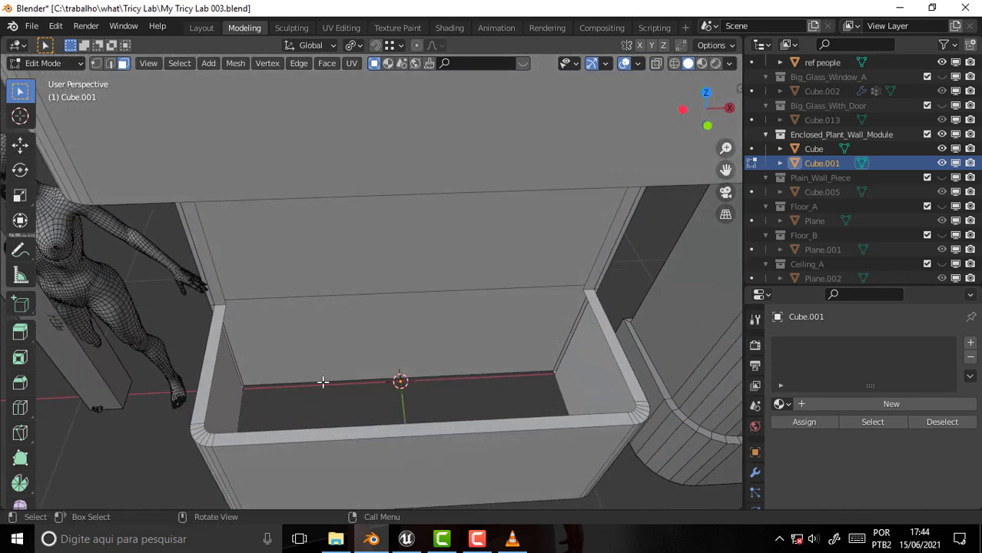
mouse_move(322, 382)
middle_down()
mouse_move(292, 375)
mouse_move(361, 358)
mouse_move(363, 318)
mouse_move(325, 286)
mouse_move(357, 282)
middle_up()
scroll(357, 282, down, 5)
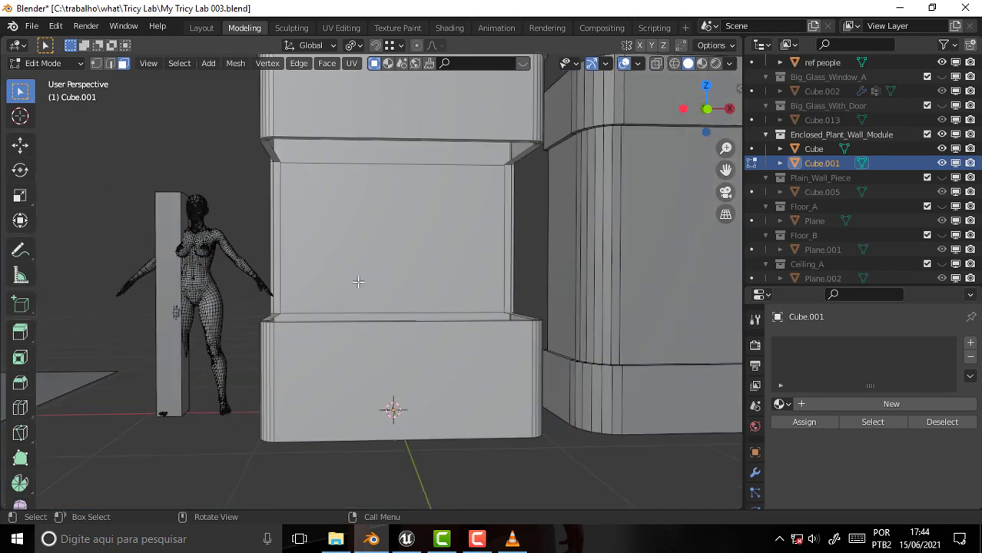
click(513, 538)
click(476, 539)
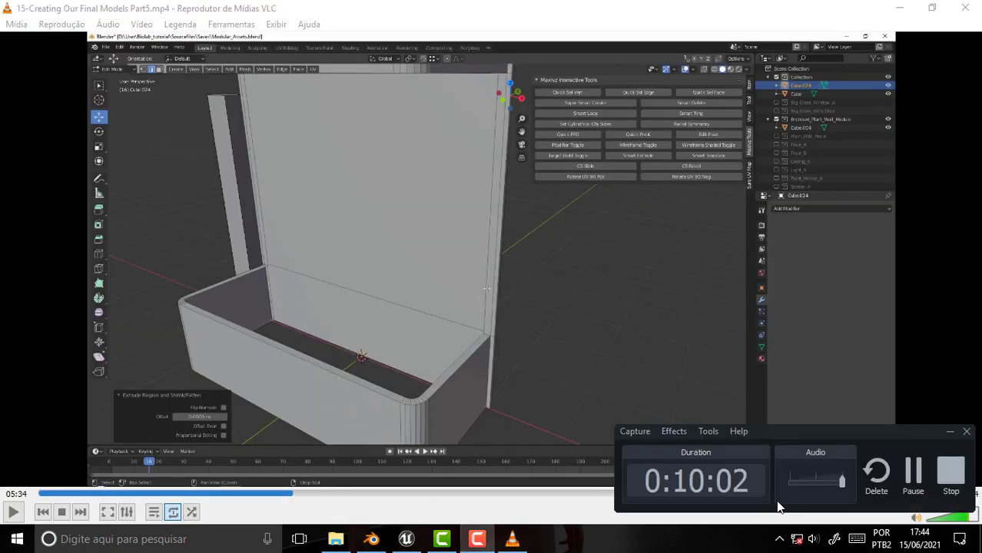
click(914, 480)
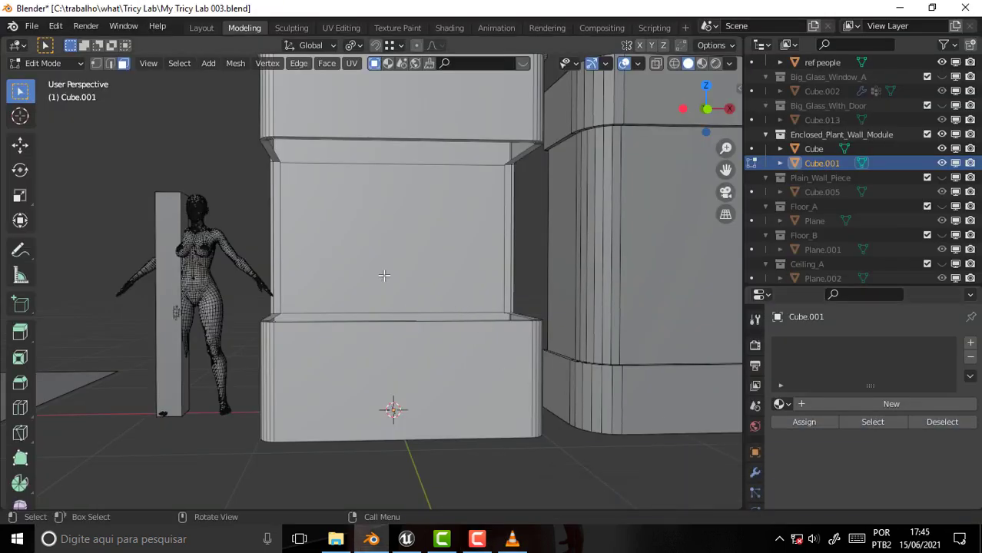
mouse_move(384, 276)
middle_down()
mouse_move(377, 346)
mouse_move(379, 316)
middle_up()
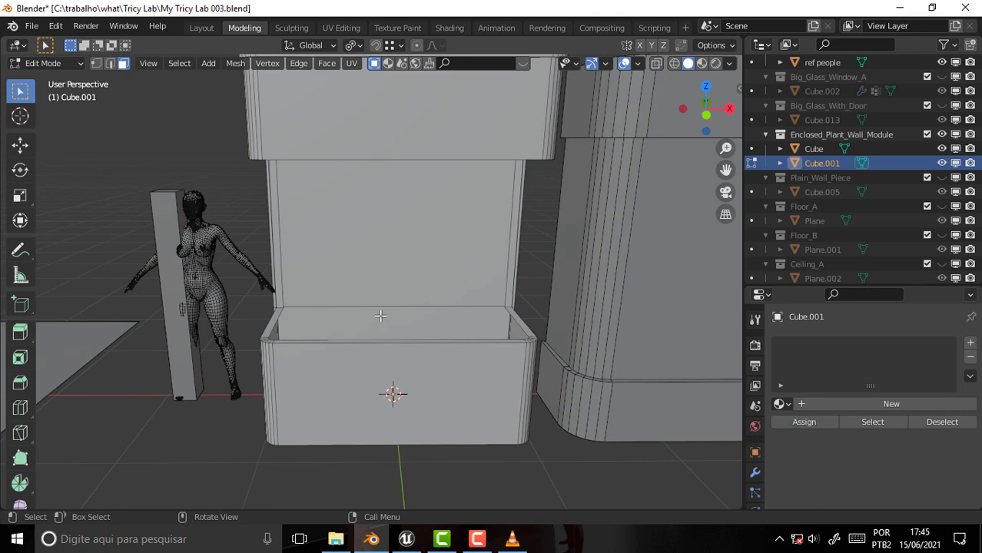
In Edge select, bridge the recess's two rear vertical edges into a back wall face
click(110, 64)
key(shift)
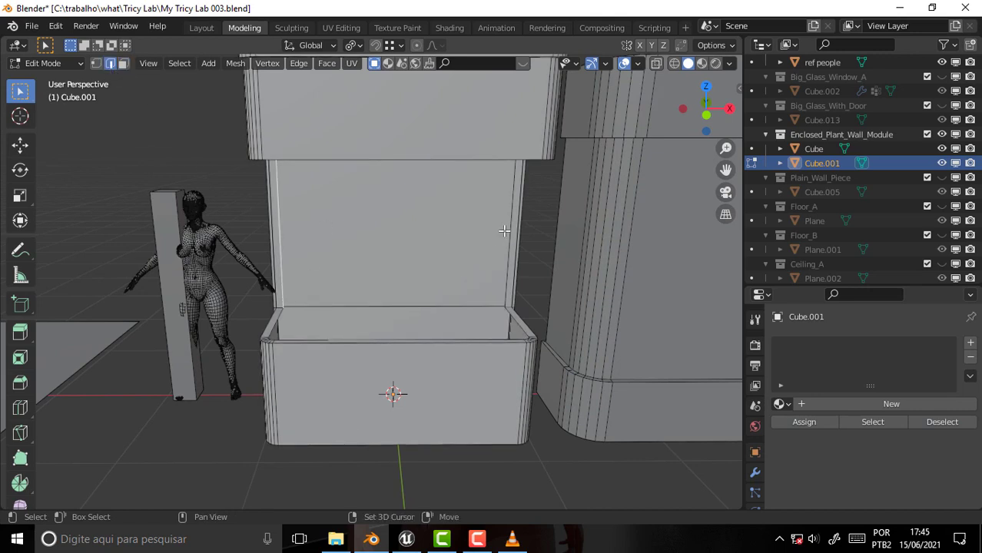
shift+click(509, 235)
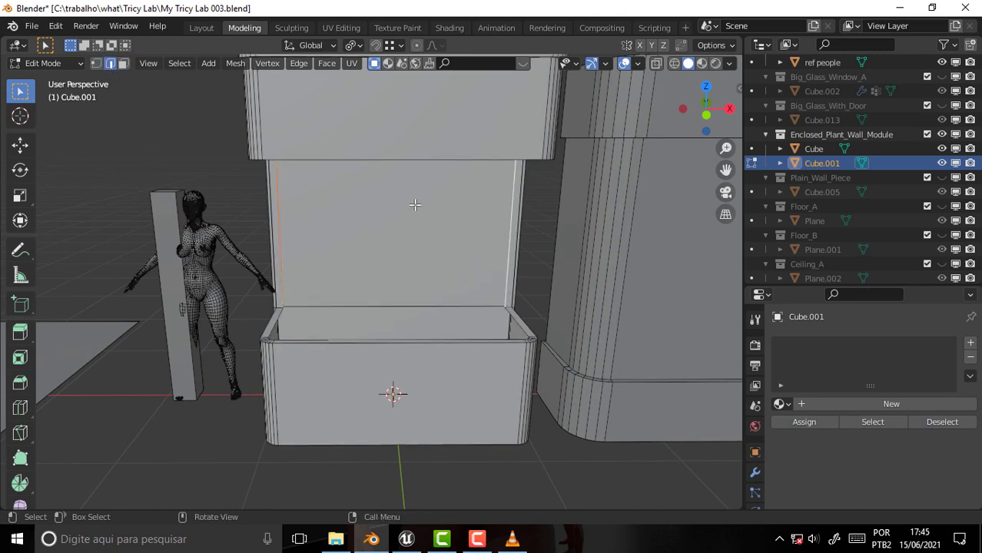
key(ctrl+e)
click(391, 175)
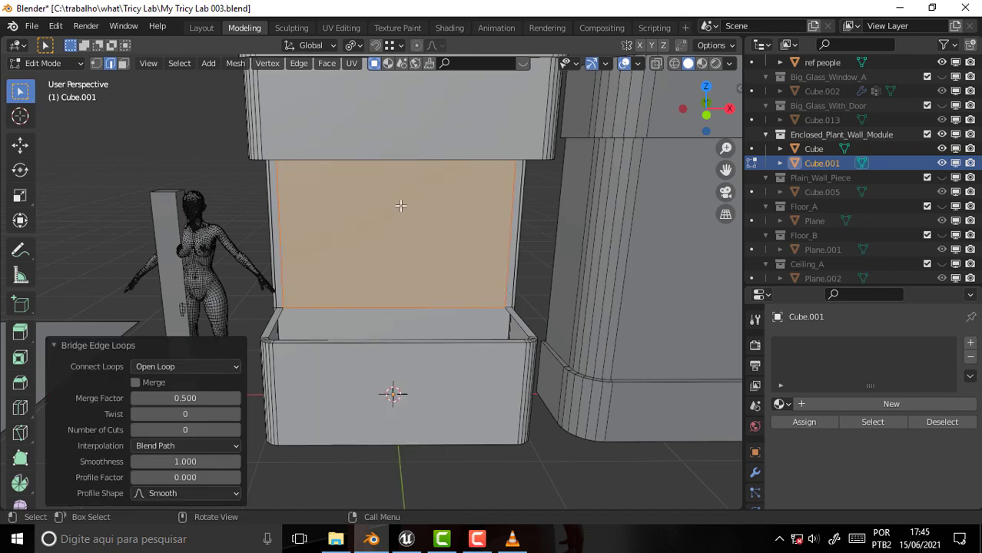
middle_drag(400, 206, 421, 288)
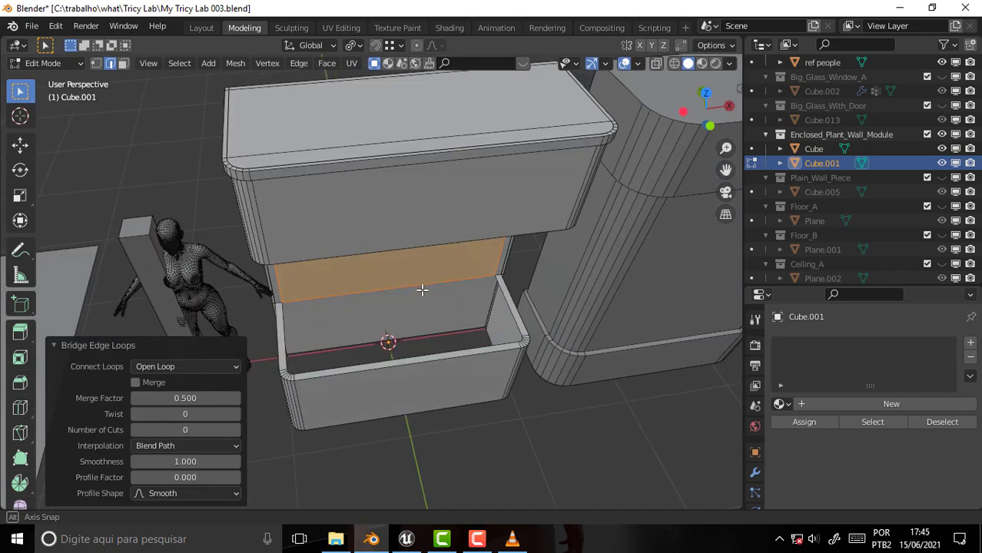
Select the counter opening's two edge loops and bridge them into a floor face across the trough
alt+click(283, 336)
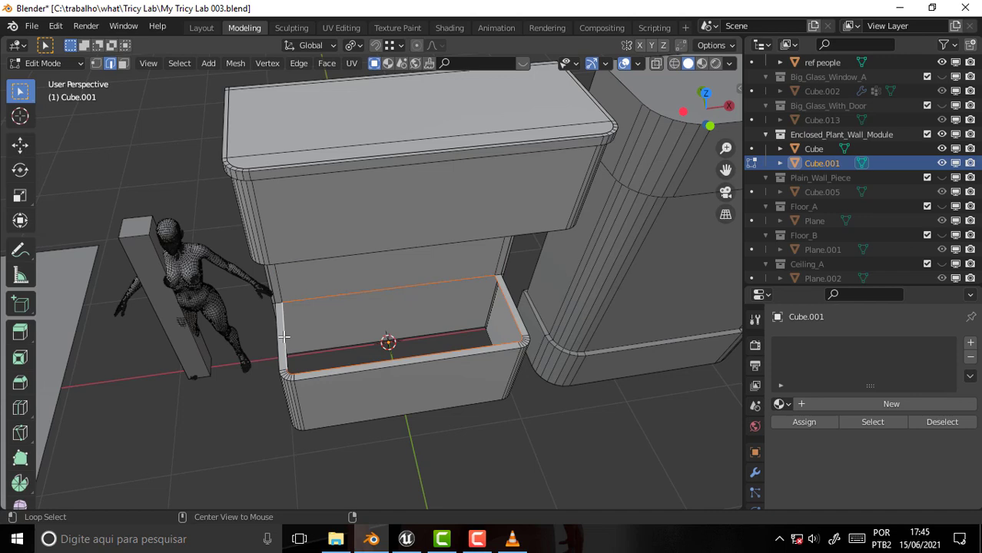
middle_drag(283, 335, 566, 304)
scroll(548, 276, up, 3)
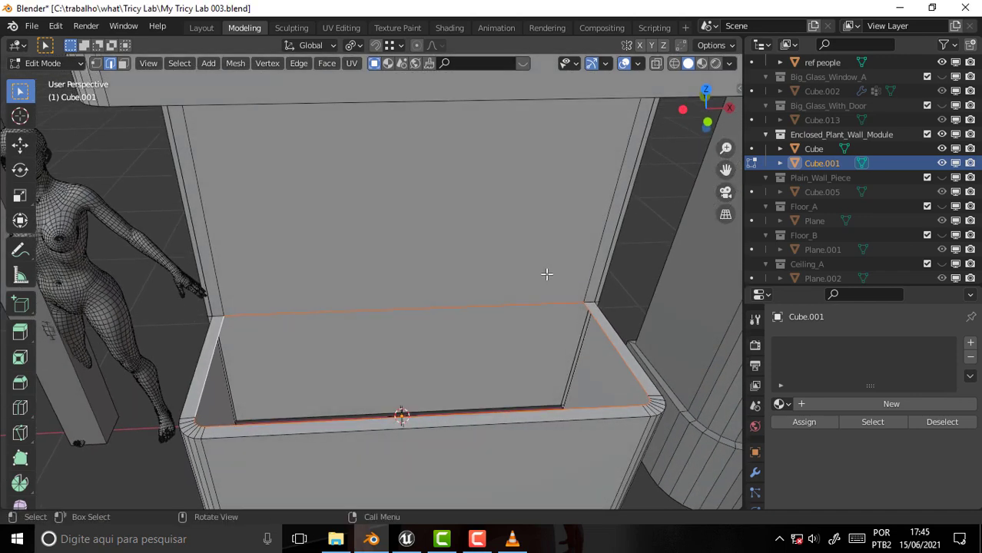
shift+click(488, 307)
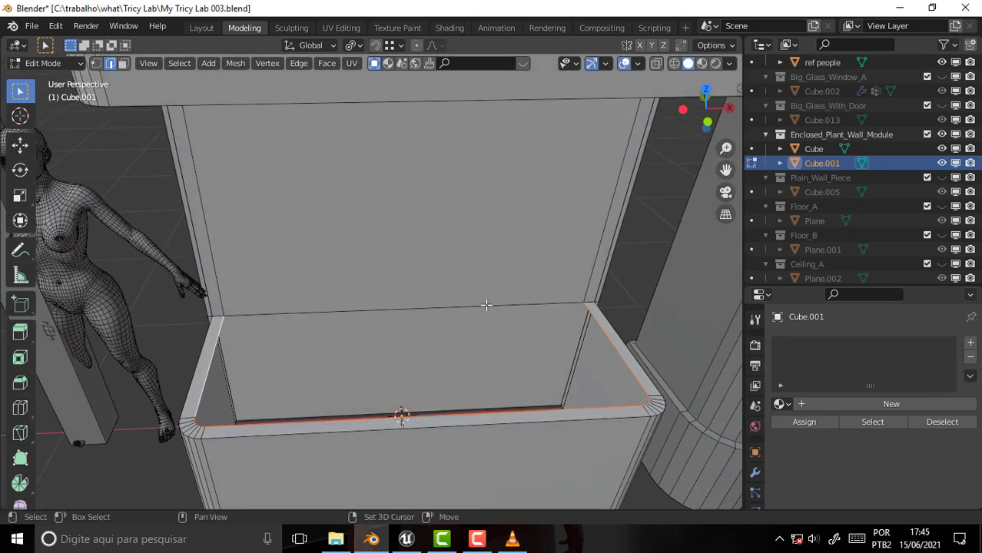
shift+click(495, 412)
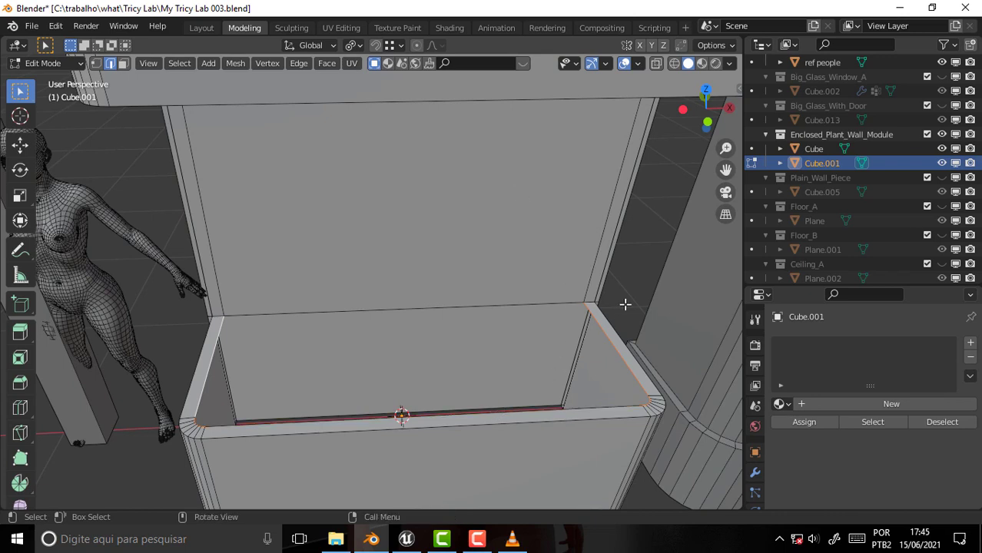
right_click(481, 161)
click(480, 161)
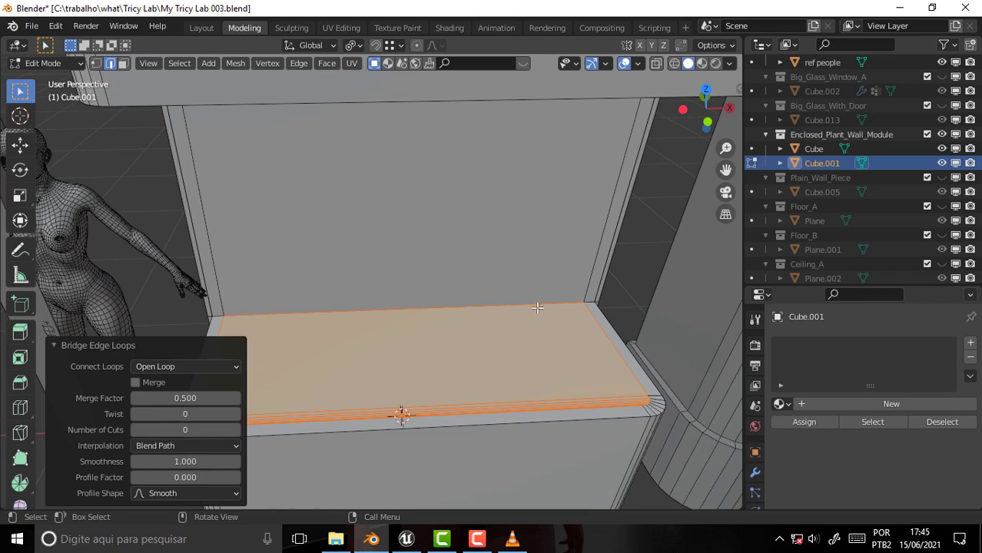
middle_drag(525, 347, 460, 303)
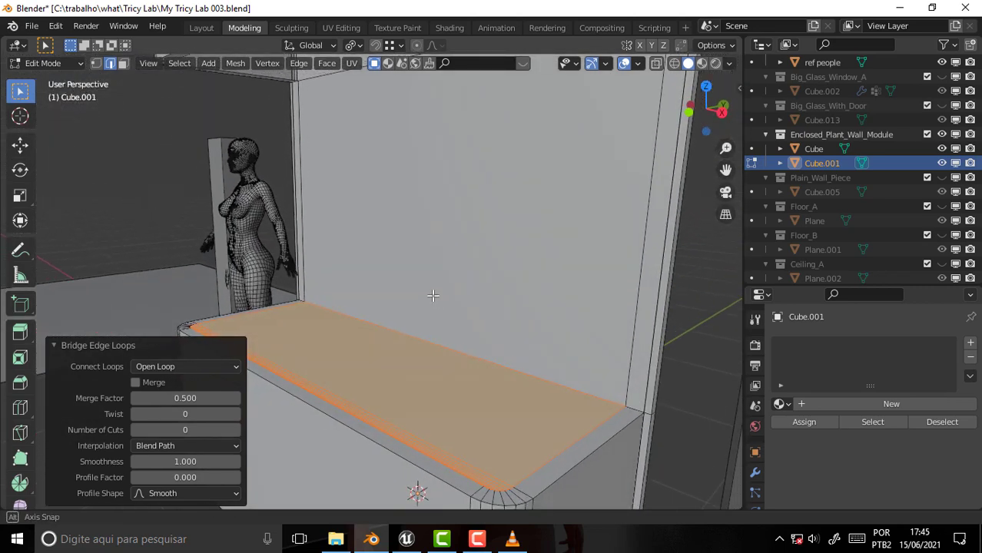
mouse_move(725, 169)
mouse_down()
mouse_move(593, 240)
mouse_move(853, 87)
mouse_up()
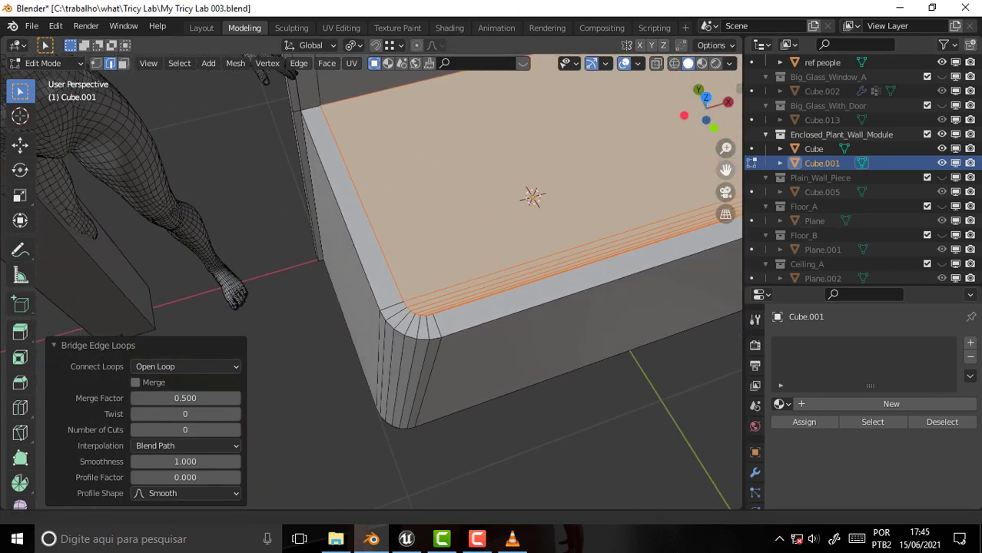
Zoom and orbit to frame the counter's top face and its right end
scroll(360, 344, up, 1)
scroll(360, 344, up, 1)
scroll(361, 344, up, 1)
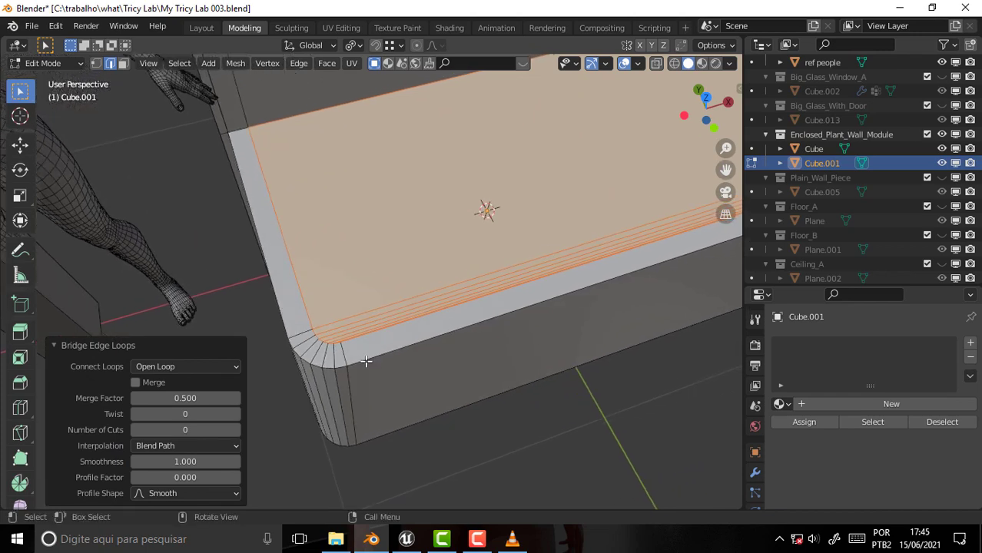
scroll(360, 345, up, 1)
scroll(361, 345, up, 1)
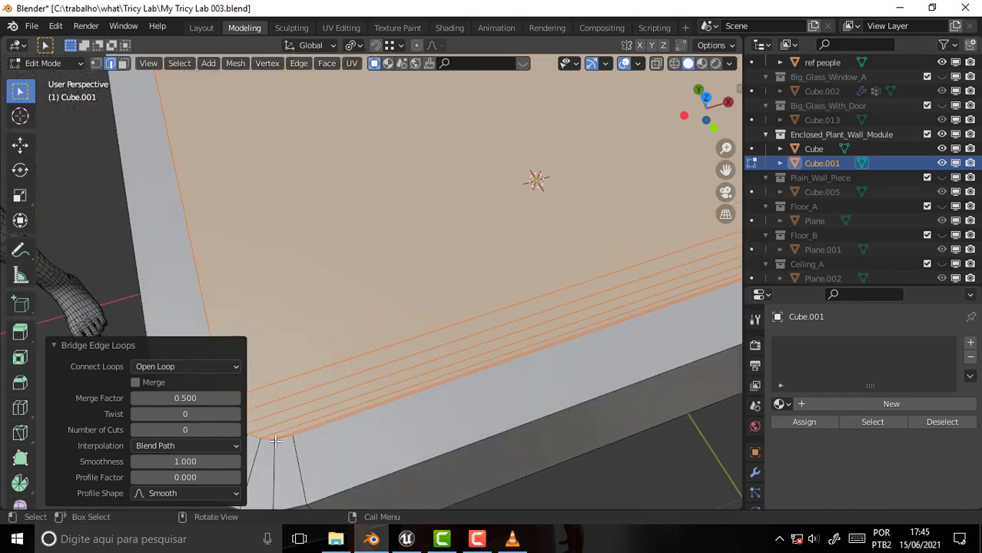
scroll(400, 382, down, 1)
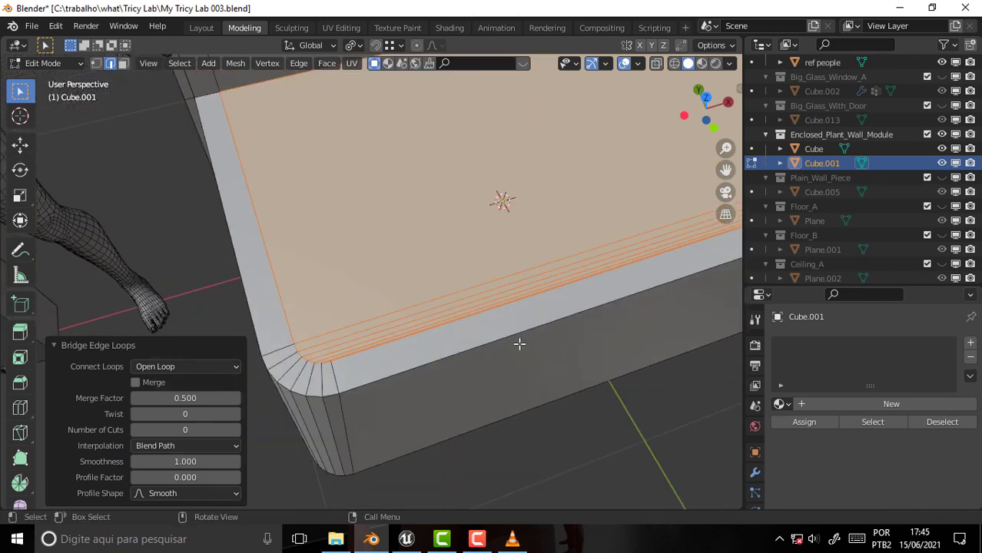
scroll(519, 343, down, 1)
scroll(499, 350, down, 1)
scroll(468, 352, down, 2)
scroll(476, 351, down, 1)
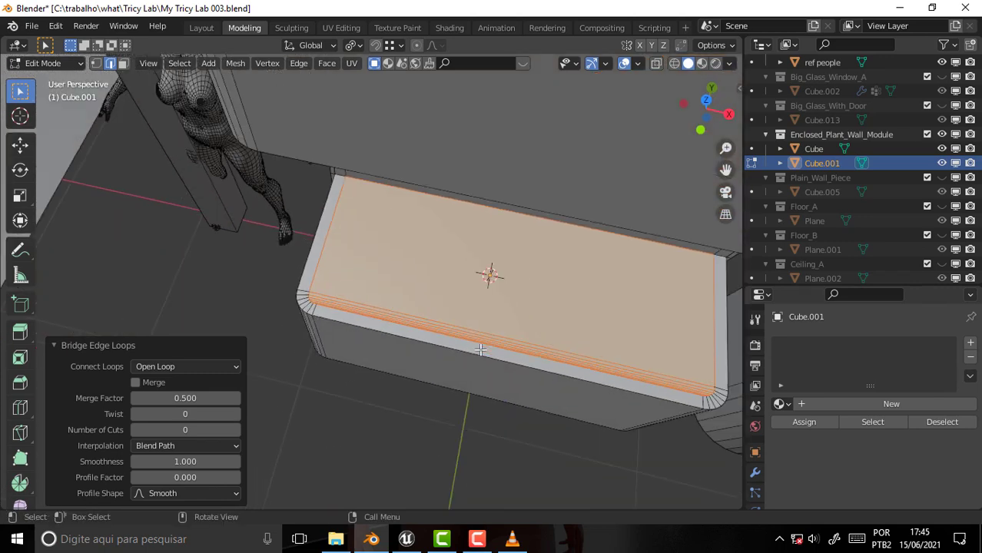
mouse_move(480, 350)
middle_down()
mouse_move(435, 339)
mouse_move(376, 279)
mouse_move(467, 271)
middle_up()
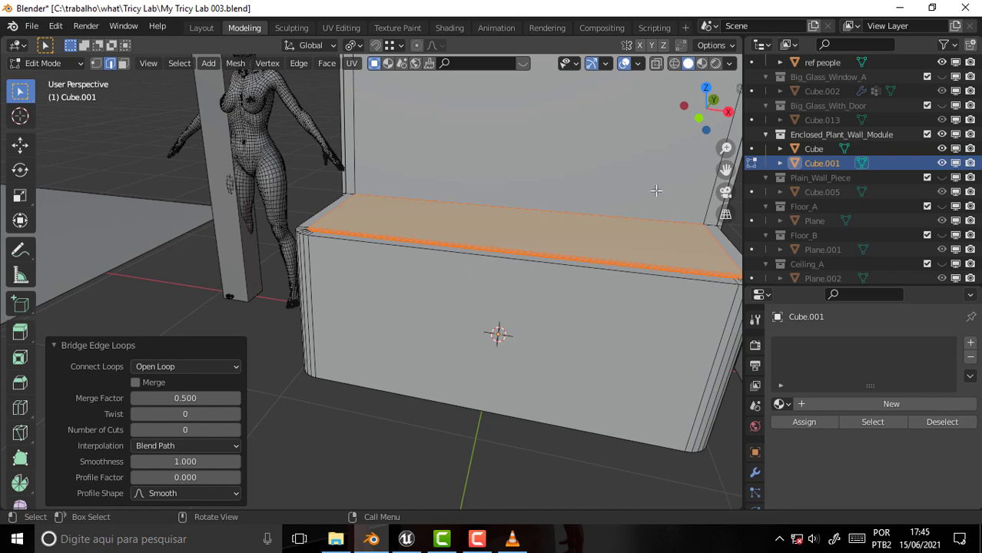
drag(726, 169, 568, 208)
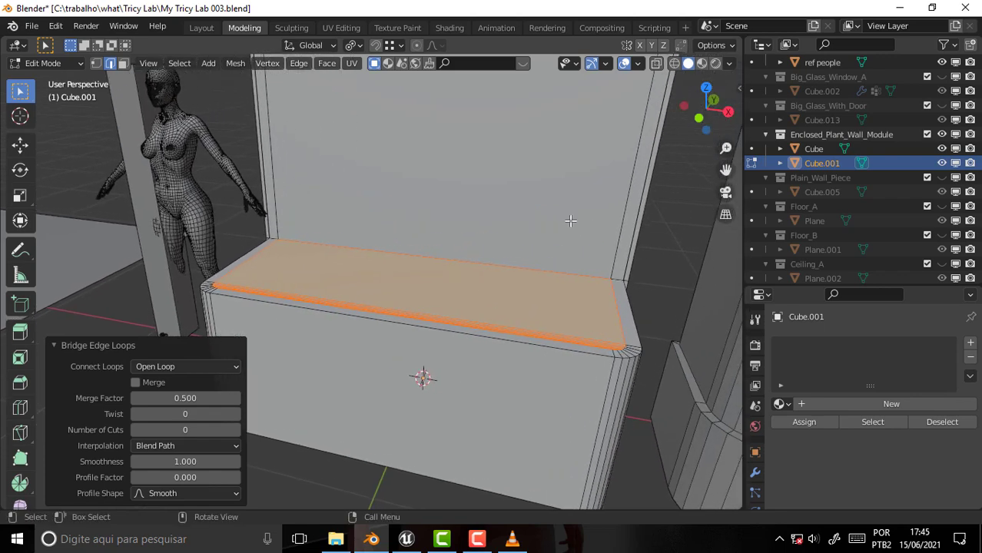
middle_drag(570, 221, 591, 222)
Extrude the counter's top face down 0.041323 m, then bring the VLC tutorial to the front
key(e)
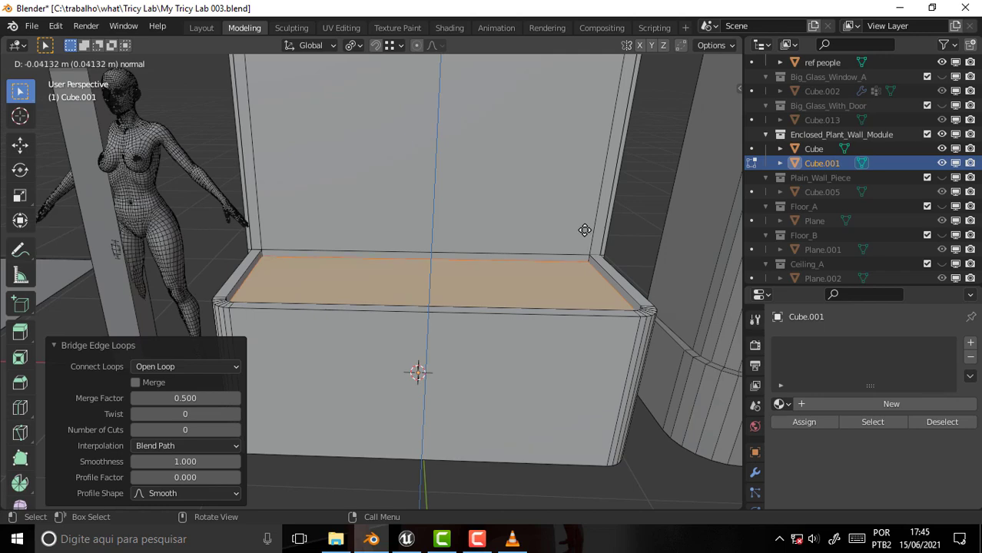
click(585, 230)
middle_drag(567, 213, 524, 229)
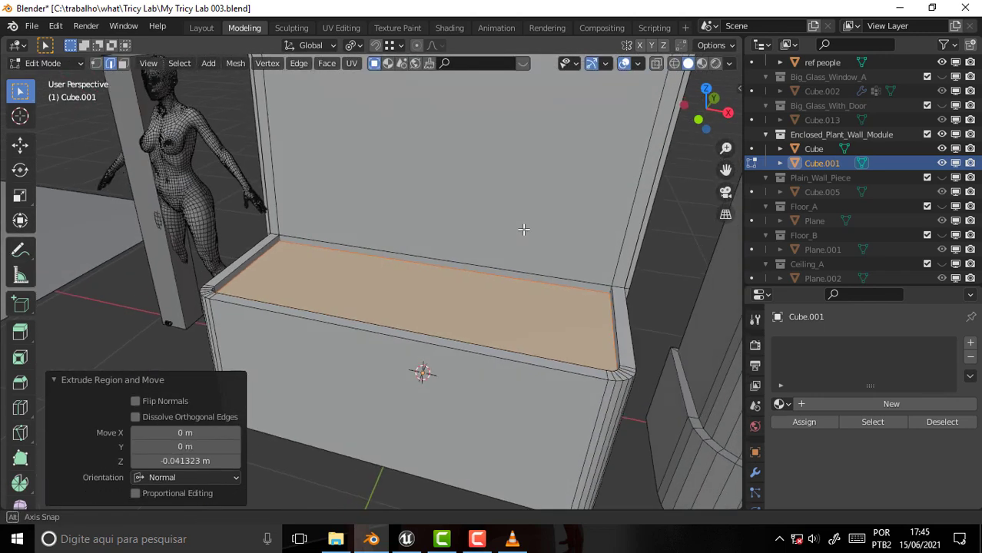
click(517, 540)
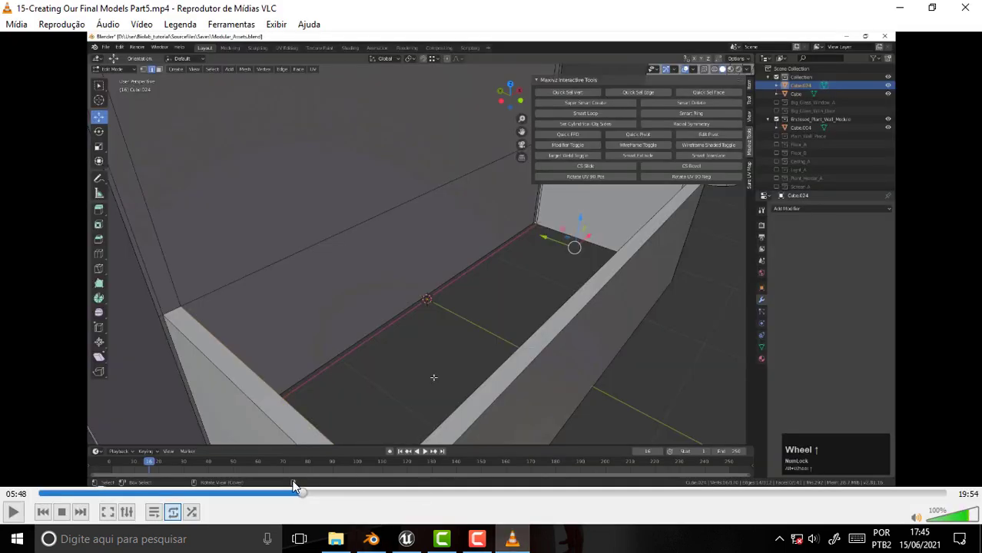
Scrub the VLC tutorial from 05:48 ahead to 06:41, then return to Blender
click(317, 493)
click(323, 494)
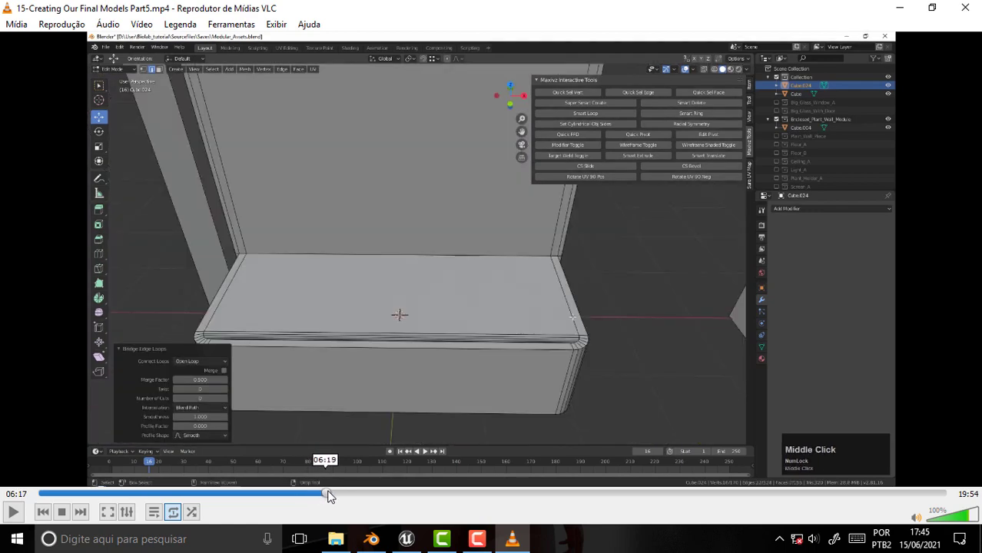
click(339, 498)
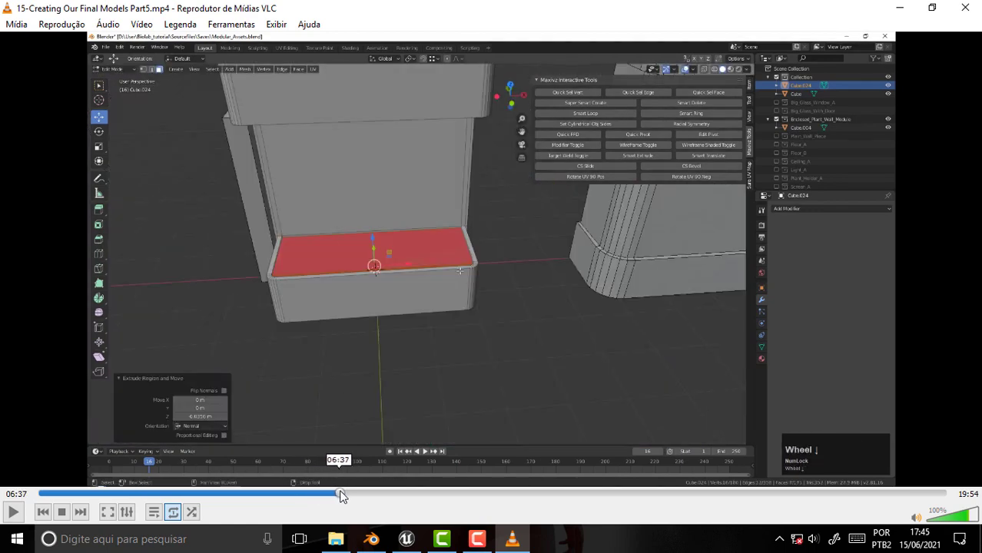
click(342, 498)
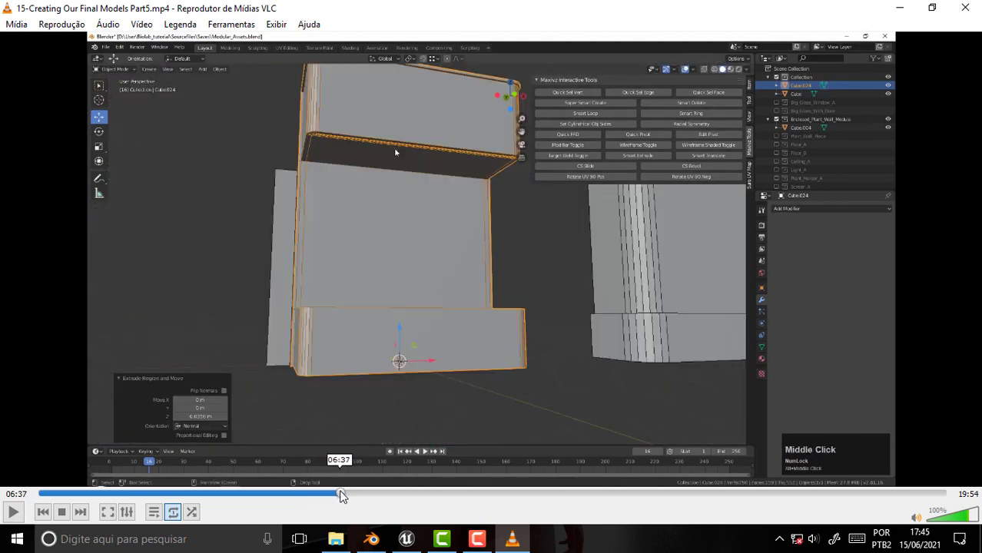
click(343, 497)
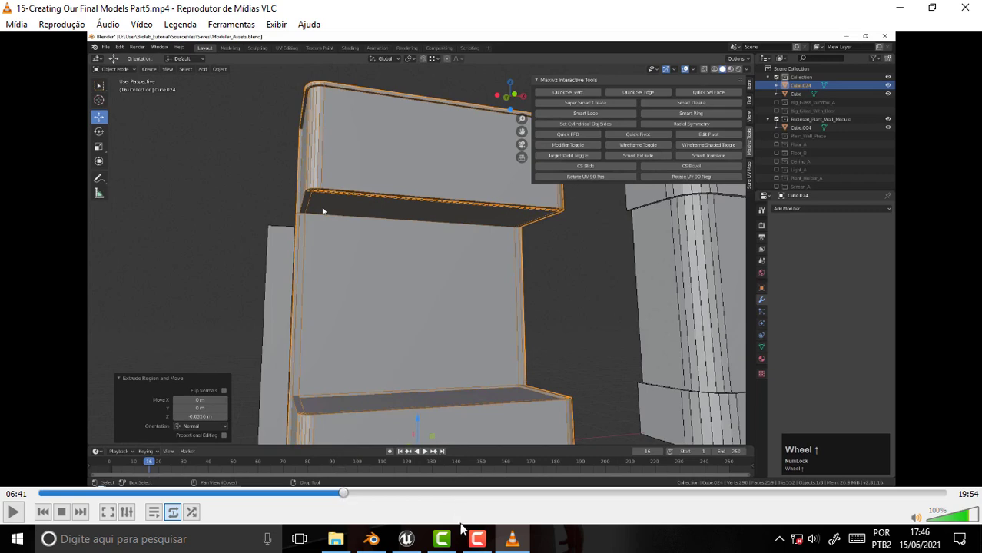
click(442, 539)
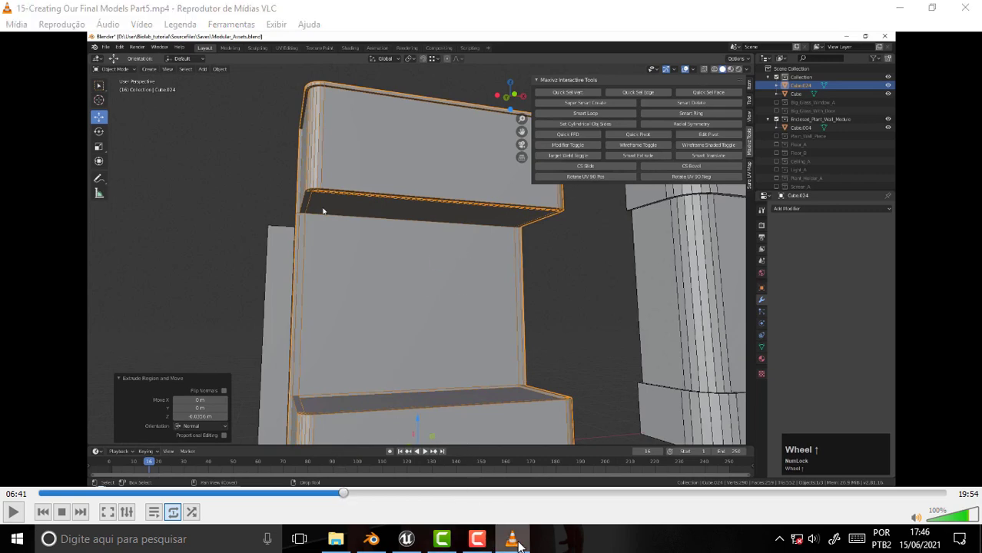
click(371, 539)
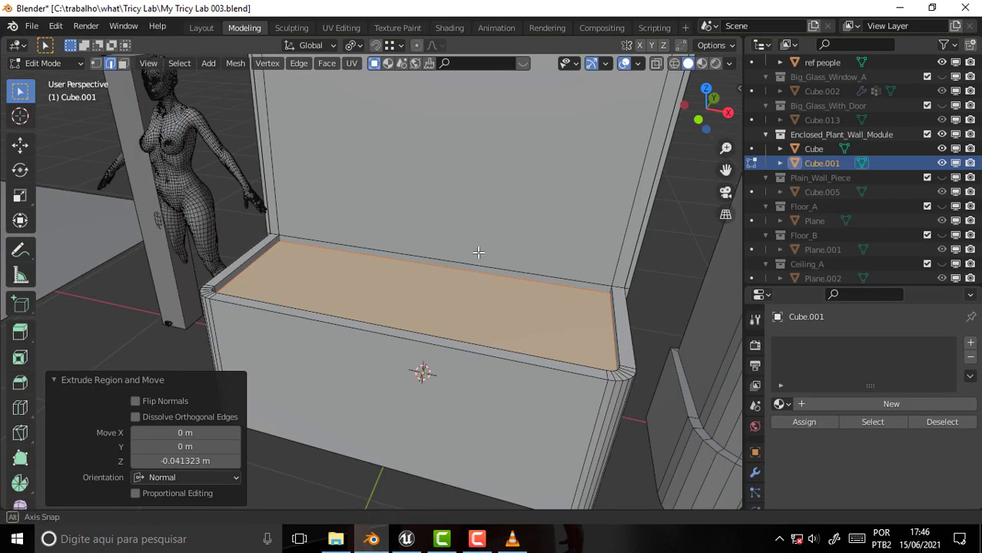
Select the edge loops under the upper ledge and bridge them to close the gap
mouse_move(477, 252)
middle_down()
mouse_move(492, 198)
mouse_move(586, 206)
mouse_move(587, 155)
middle_up()
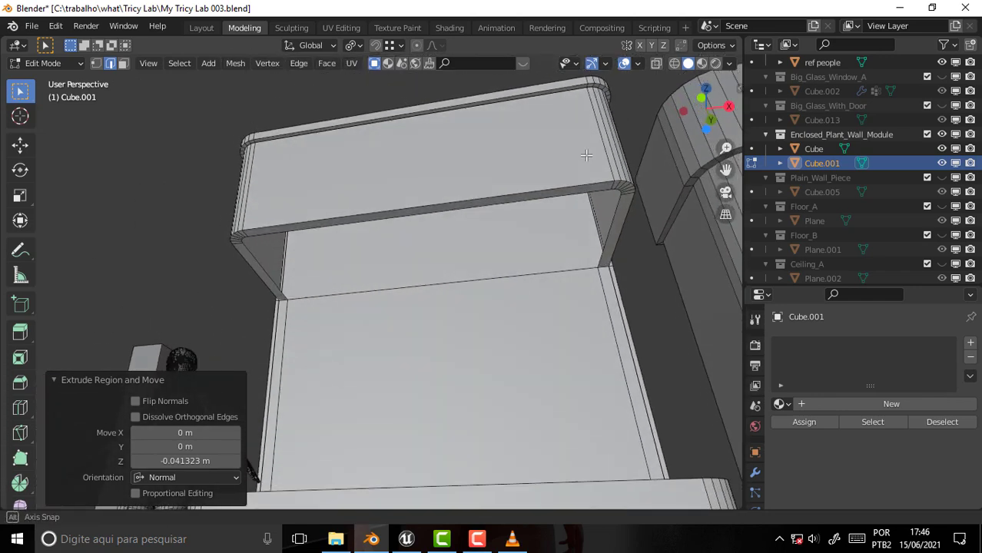
alt+click(608, 223)
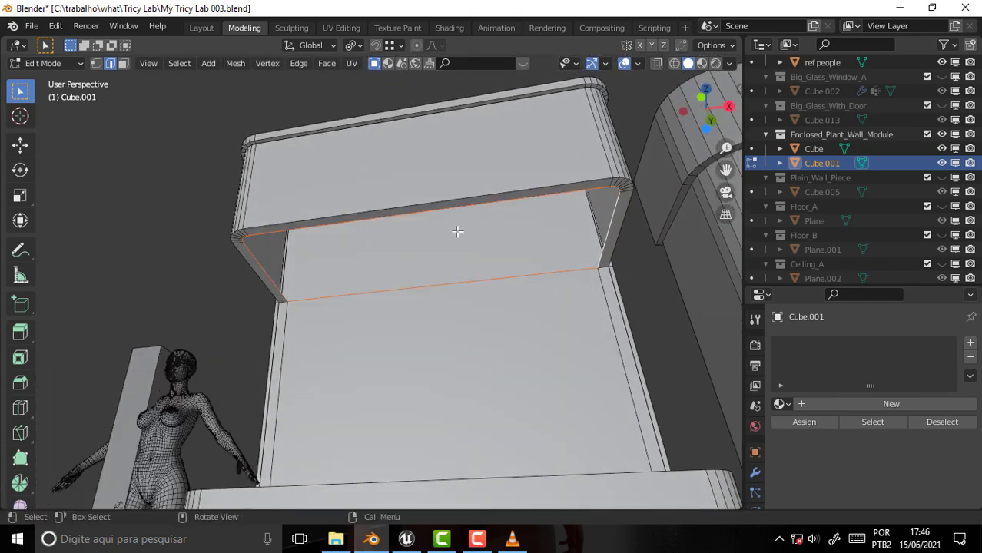
alt+shift+click(437, 209)
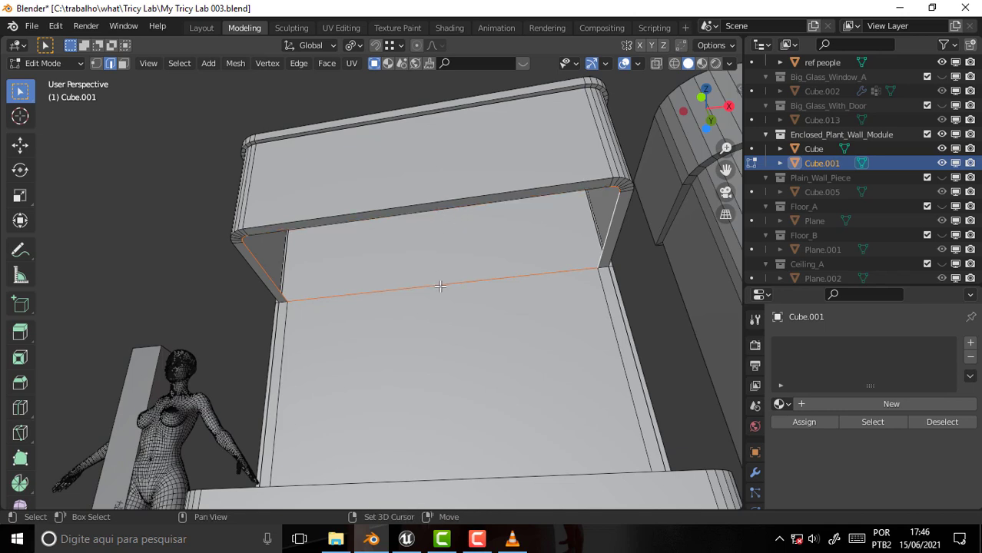
alt+shift+click(440, 286)
right_click(213, 95)
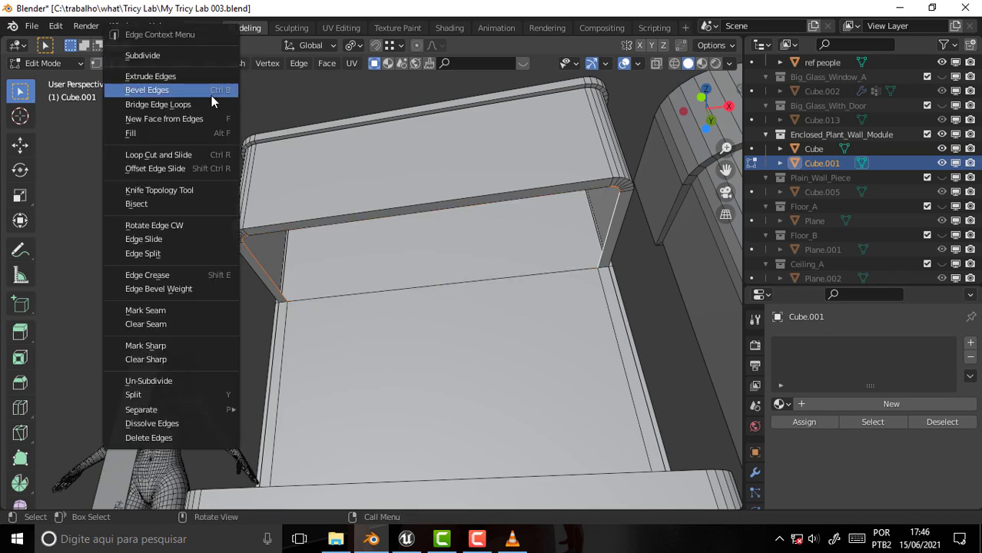
click(208, 105)
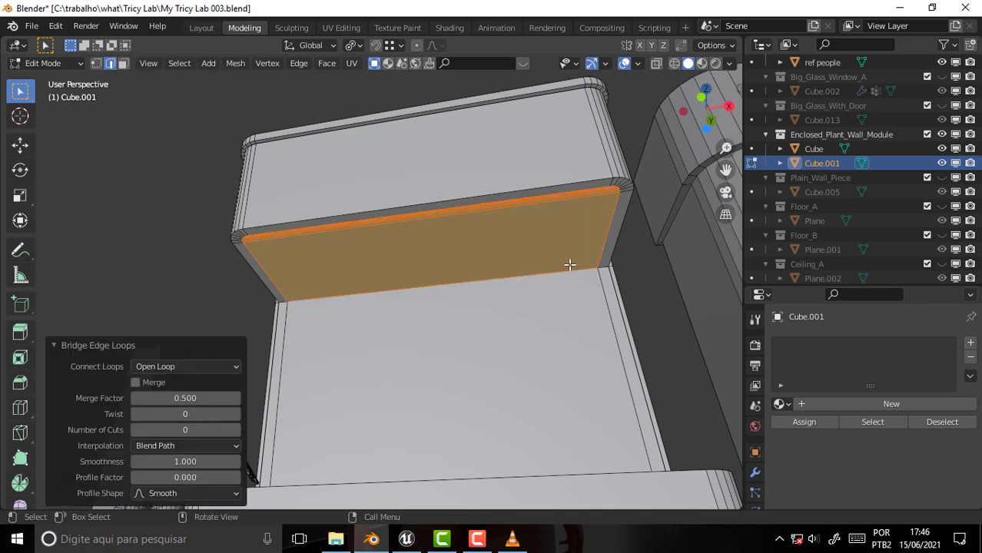
click(670, 309)
middle_drag(640, 269, 596, 357)
Zoom out, glance at the VLC tutorial, and return to Blender
scroll(626, 292, down, 4)
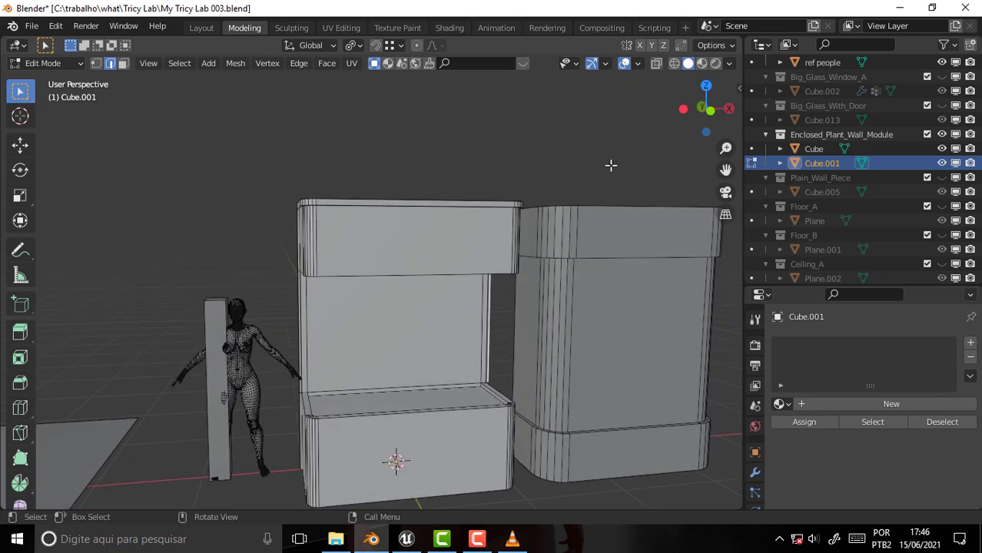
click(513, 541)
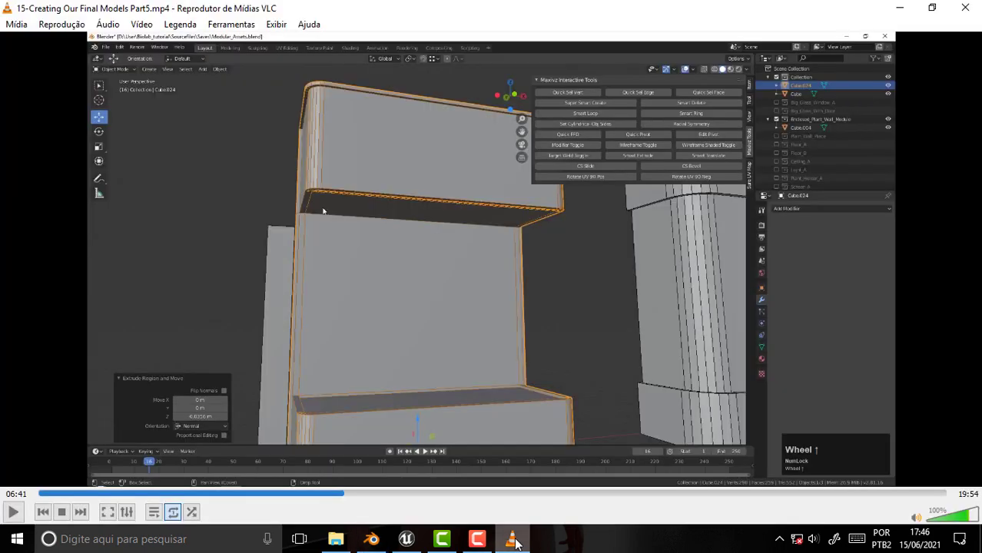
click(478, 541)
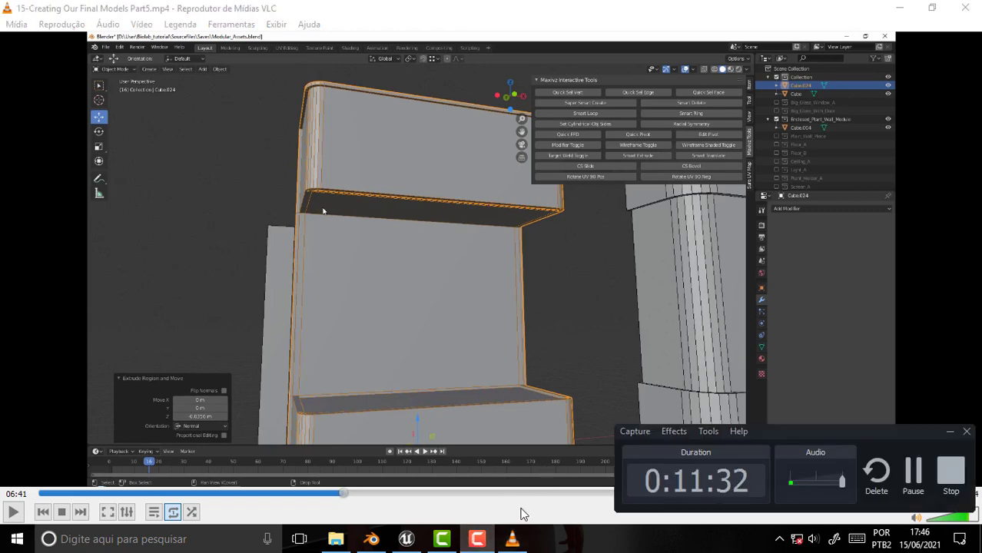
click(371, 539)
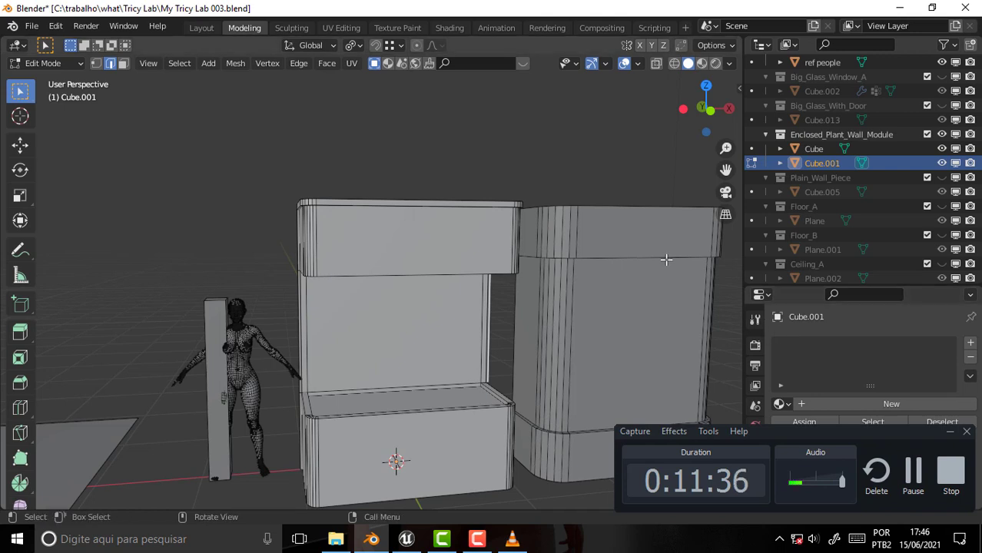
Save My Tricy Lab 003.blend from the File menu
click(31, 26)
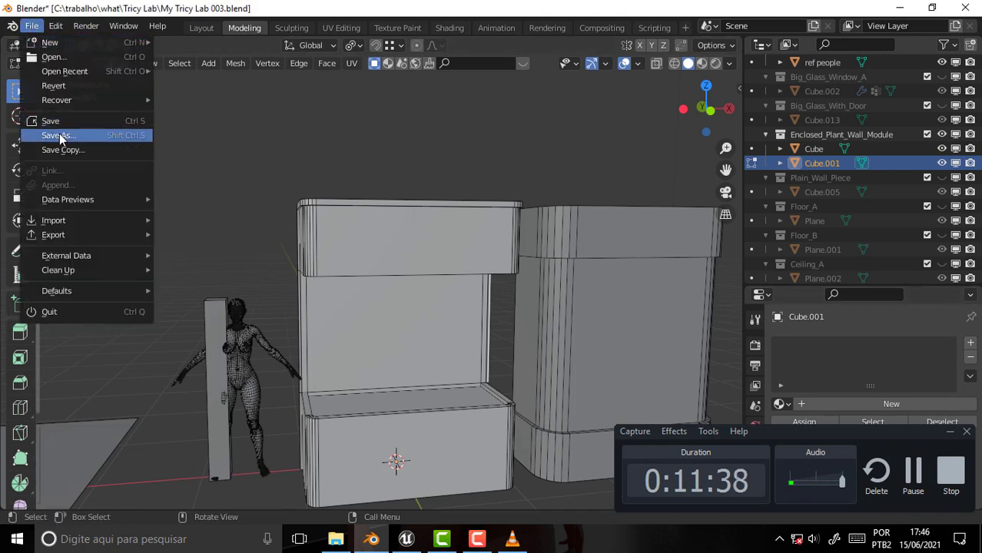
click(57, 123)
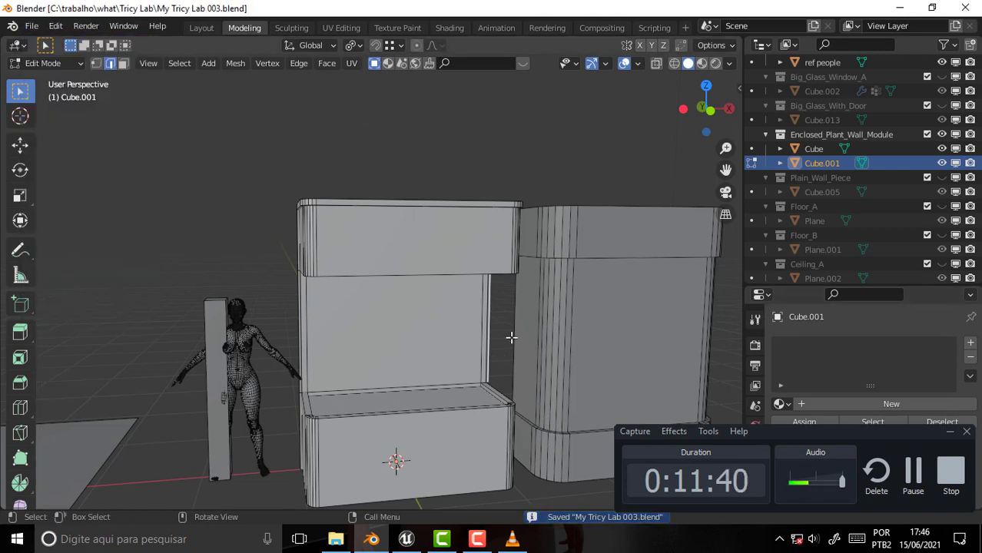